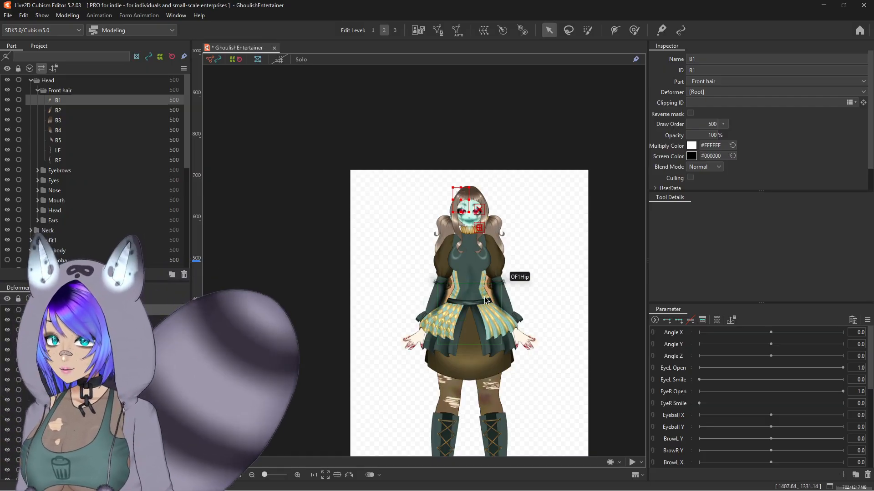
Step: Step through the front hair art meshes B1 to B3 and return the selection to B1
{"action": "scroll", "coordinate": [472, 236], "scroll_direction": "up", "scroll_amount": 8}
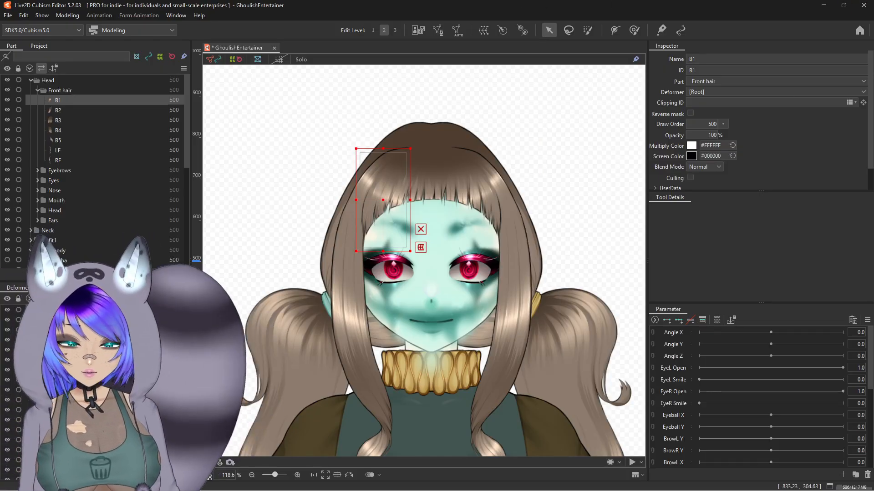
{"action": "key", "text": "Down"}
{"action": "key", "text": "Down"}
{"action": "key", "text": "Down"}
{"action": "key", "text": "Down"}
{"action": "key", "text": "Down"}
{"action": "key", "text": "Down"}
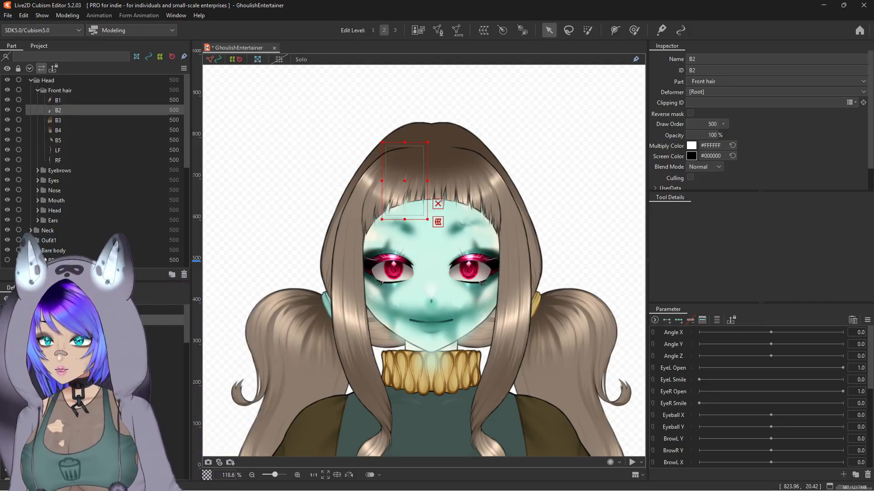
{"action": "key", "text": "ctrl+z"}
{"action": "key", "text": "ctrl+z"}
{"action": "key", "text": "ctrl+z"}
{"action": "key", "text": "ctrl+z"}
{"action": "key", "text": "ctrl+z"}
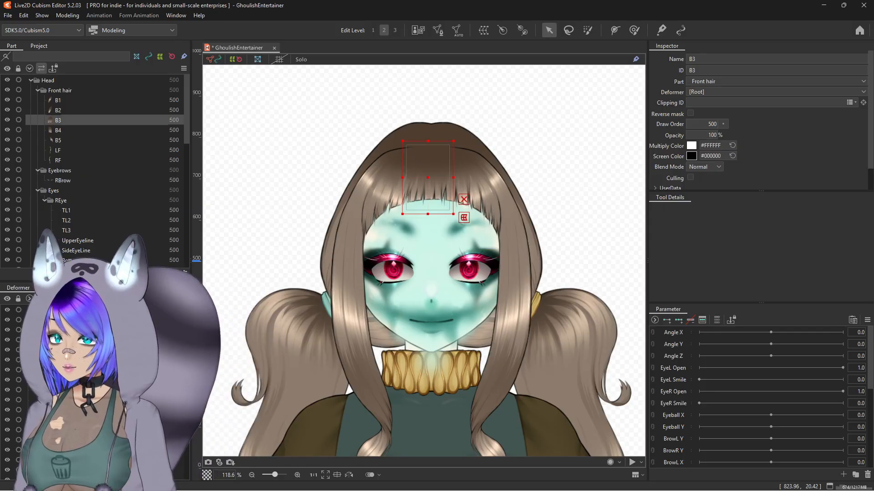
{"action": "key", "text": "ctrl+z"}
Step: Open mesh editing on the B1 hair strand to inspect its mesh, then close it
{"action": "left_click", "coordinate": [438, 30]}
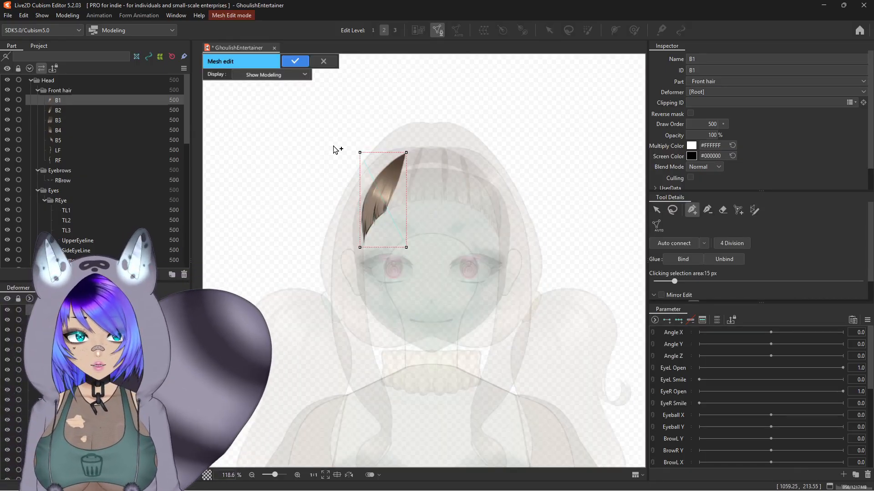
{"action": "scroll", "coordinate": [318, 157], "scroll_direction": "up", "scroll_amount": 2}
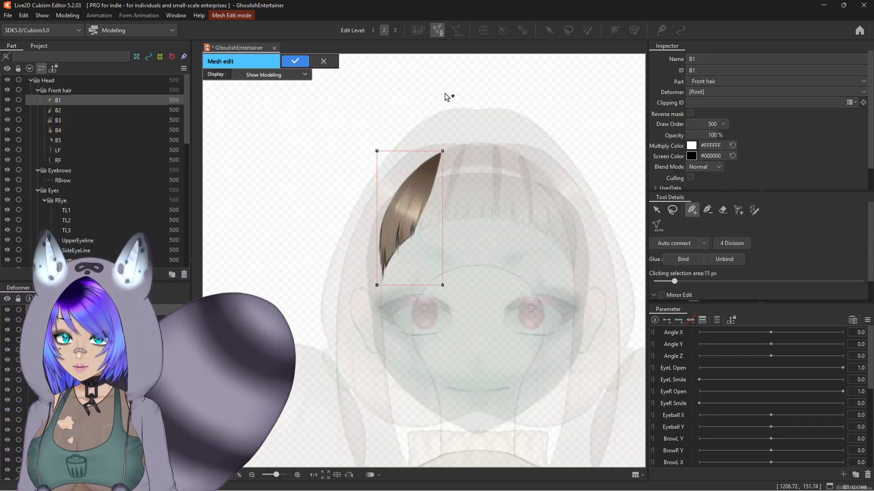
{"action": "key", "text": "Return"}
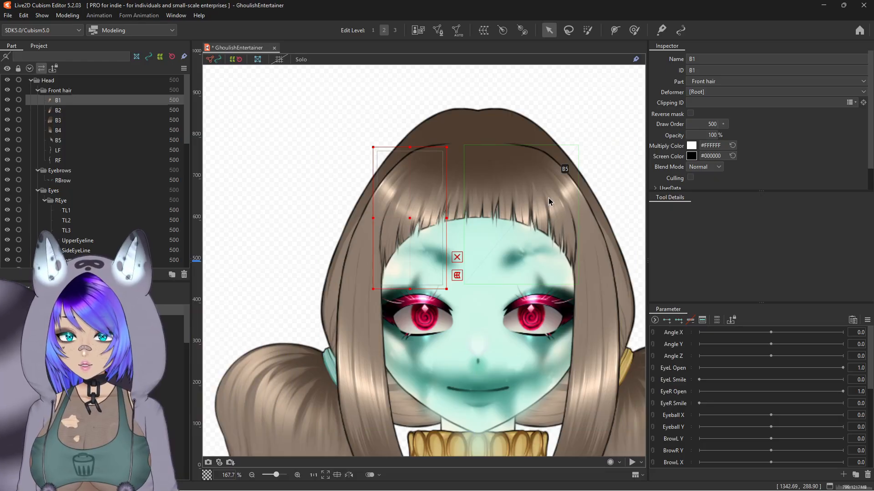
Step: Try painting weights on the B1 strand with the weight brush shrunk to about 178 px
{"action": "key", "text": "shift+s"}
{"action": "left_click", "coordinate": [634, 30]}
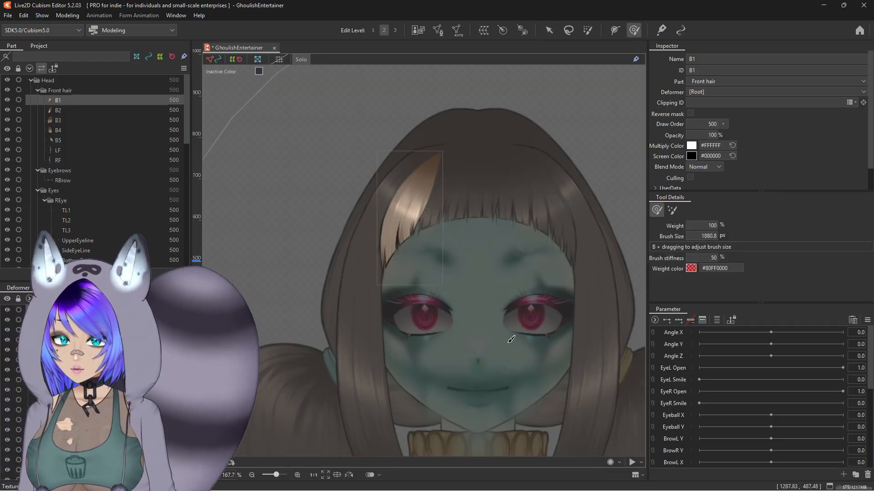
{"action": "key", "text": "b"}
{"action": "left_click_drag", "start_coordinate": [491, 293], "coordinate": [271, 287]}
{"action": "left_click_drag", "start_coordinate": [504, 277], "coordinate": [296, 285]}
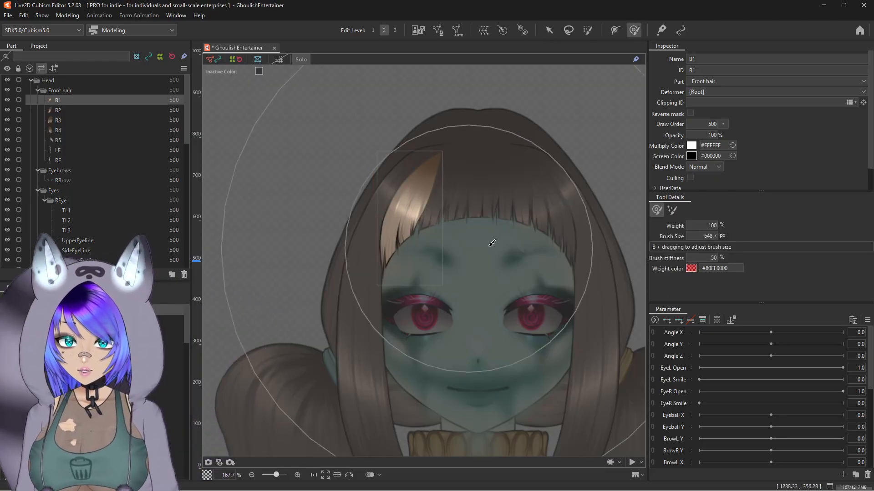
{"action": "left_click_drag", "start_coordinate": [501, 245], "coordinate": [332, 284]}
{"action": "left_click_drag", "start_coordinate": [512, 285], "coordinate": [556, 267]}
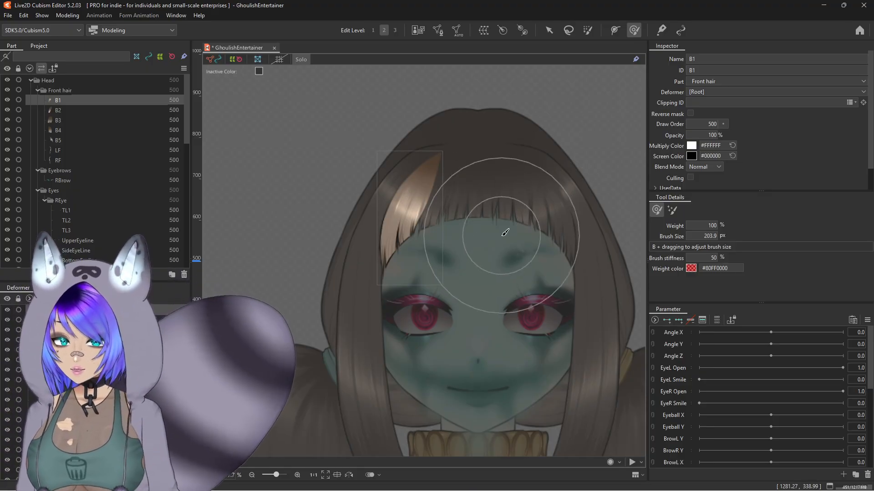
{"action": "mouse_move", "coordinate": [445, 245]}
{"action": "left_mouse_down"}
{"action": "mouse_move", "coordinate": [437, 253]}
{"action": "mouse_move", "coordinate": [396, 253]}
{"action": "mouse_move", "coordinate": [328, 211]}
{"action": "mouse_move", "coordinate": [440, 137]}
{"action": "mouse_move", "coordinate": [519, 279]}
{"action": "mouse_move", "coordinate": [343, 215]}
{"action": "mouse_move", "coordinate": [505, 209]}
{"action": "mouse_move", "coordinate": [379, 245]}
{"action": "mouse_move", "coordinate": [435, 238]}
{"action": "left_mouse_up"}
{"action": "key", "text": "ctrl+z"}
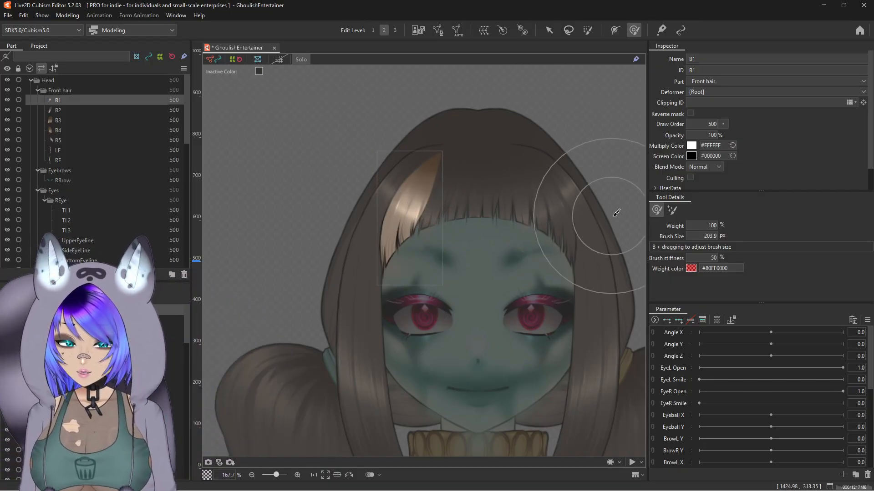
{"action": "key", "text": "b"}
{"action": "left_click_drag", "start_coordinate": [610, 216], "coordinate": [534, 204]}
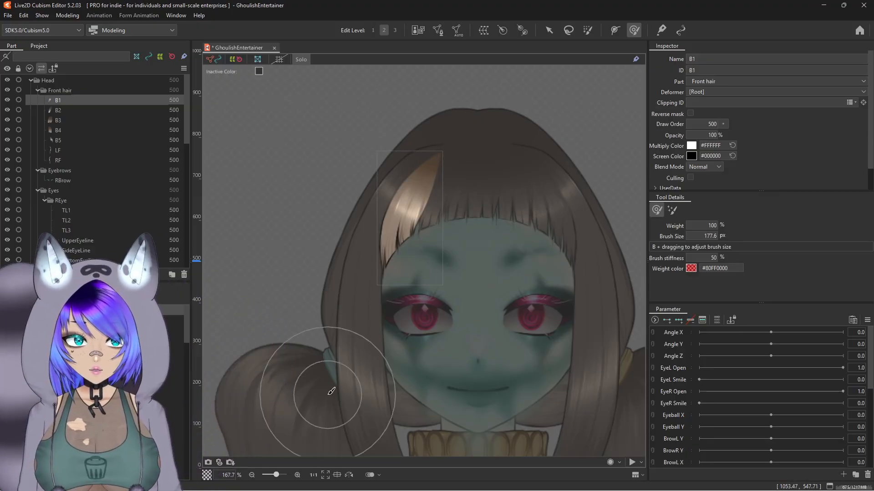
{"action": "mouse_move", "coordinate": [409, 253]}
{"action": "left_mouse_down"}
{"action": "mouse_move", "coordinate": [370, 259]}
{"action": "mouse_move", "coordinate": [520, 278]}
{"action": "mouse_move", "coordinate": [476, 152]}
{"action": "mouse_move", "coordinate": [381, 121]}
{"action": "mouse_move", "coordinate": [329, 234]}
{"action": "mouse_move", "coordinate": [484, 343]}
{"action": "mouse_move", "coordinate": [623, 220]}
{"action": "mouse_move", "coordinate": [594, 138]}
{"action": "mouse_move", "coordinate": [534, 72]}
{"action": "mouse_move", "coordinate": [477, 197]}
{"action": "mouse_move", "coordinate": [464, 245]}
{"action": "left_mouse_up"}
{"action": "key", "text": "ctrl+z"}
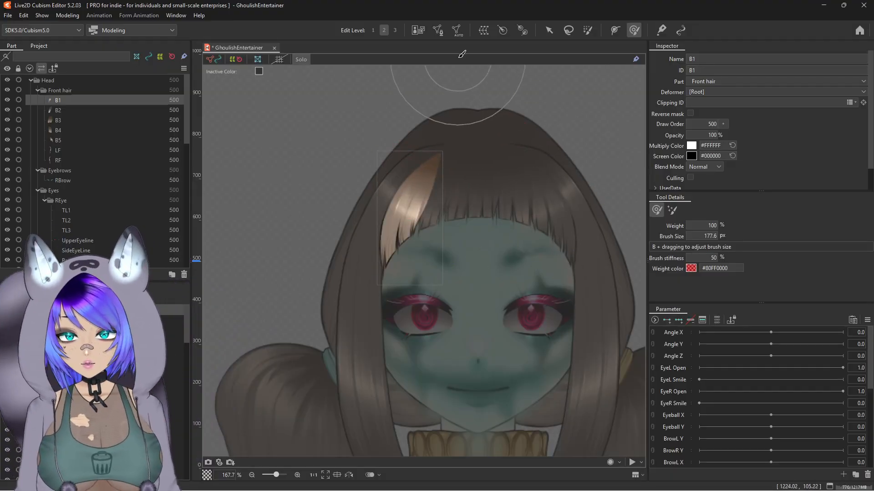
Step: Open mesh editing on B1 and erase all of its existing mesh vertices
{"action": "left_click", "coordinate": [437, 30]}
{"action": "scroll", "coordinate": [536, 179], "scroll_direction": "up", "scroll_amount": 2}
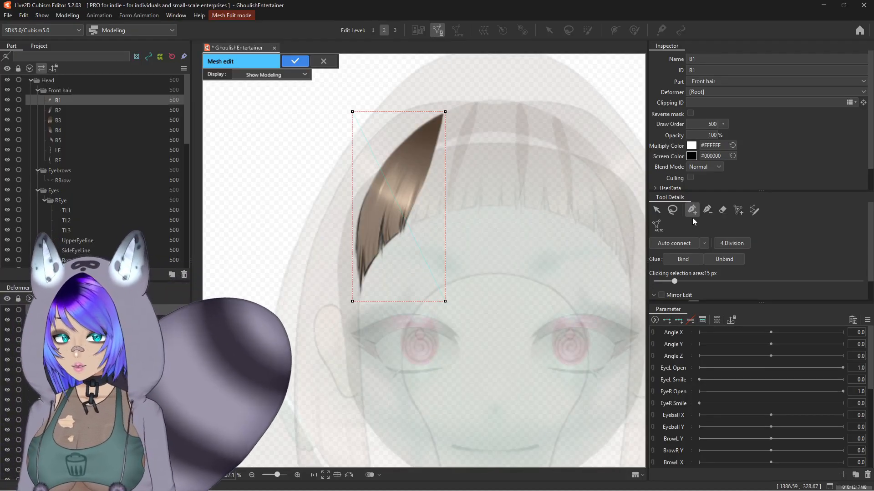
{"action": "left_click", "coordinate": [724, 211]}
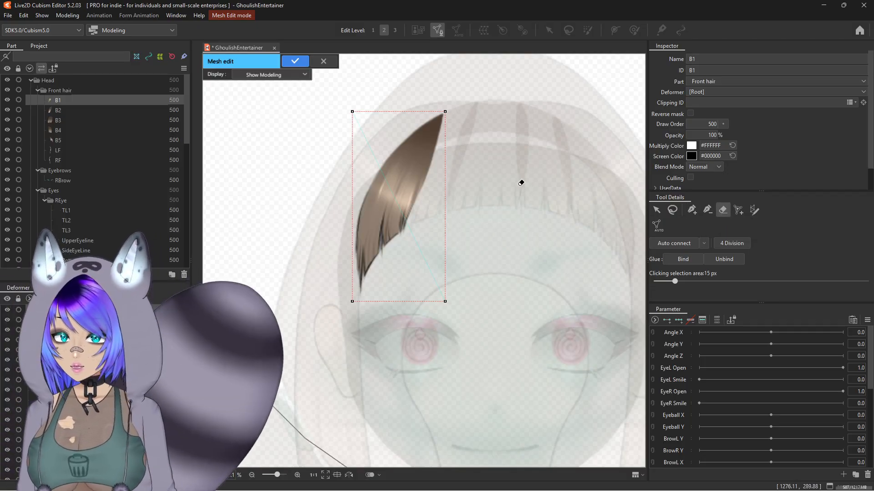
{"action": "left_click_drag", "start_coordinate": [510, 223], "coordinate": [384, 224]}
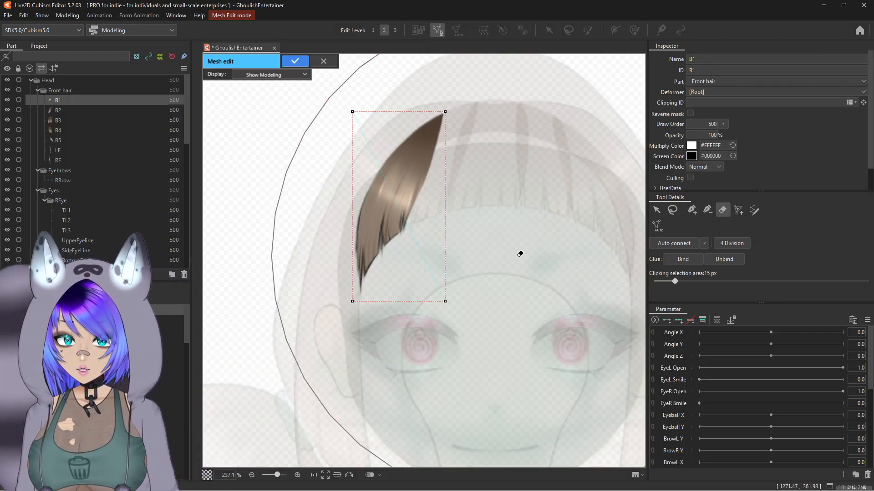
{"action": "scroll", "coordinate": [437, 253], "scroll_direction": "down", "scroll_amount": 3}
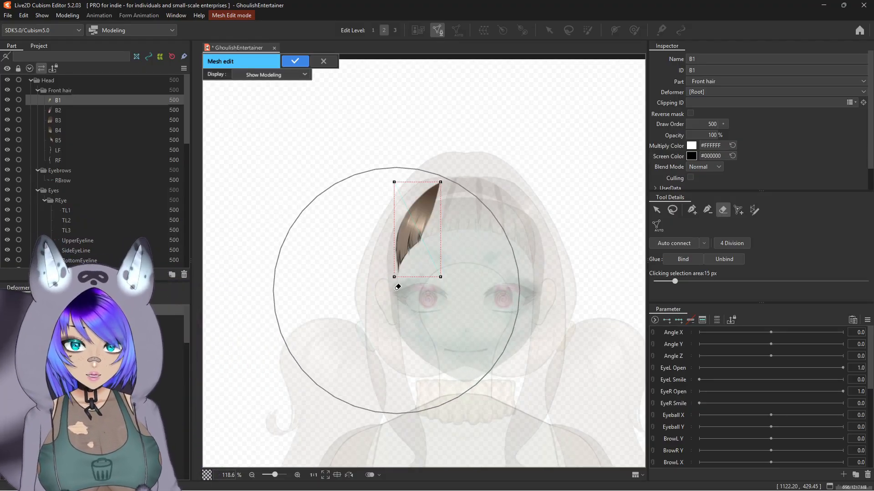
{"action": "mouse_move", "coordinate": [396, 290]}
{"action": "left_mouse_down"}
{"action": "mouse_move", "coordinate": [599, 238]}
{"action": "mouse_move", "coordinate": [527, 258]}
{"action": "mouse_move", "coordinate": [458, 299]}
{"action": "mouse_move", "coordinate": [499, 297]}
{"action": "mouse_move", "coordinate": [395, 330]}
{"action": "mouse_move", "coordinate": [400, 312]}
{"action": "mouse_move", "coordinate": [390, 277]}
{"action": "mouse_move", "coordinate": [380, 279]}
{"action": "mouse_move", "coordinate": [512, 258]}
{"action": "mouse_move", "coordinate": [420, 246]}
{"action": "mouse_move", "coordinate": [703, 177]}
{"action": "mouse_move", "coordinate": [525, 192]}
{"action": "mouse_move", "coordinate": [295, 231]}
{"action": "mouse_move", "coordinate": [441, 198]}
{"action": "mouse_move", "coordinate": [363, 248]}
{"action": "mouse_move", "coordinate": [292, 248]}
{"action": "mouse_move", "coordinate": [475, 219]}
{"action": "mouse_move", "coordinate": [358, 230]}
{"action": "mouse_move", "coordinate": [468, 206]}
{"action": "mouse_move", "coordinate": [366, 240]}
{"action": "mouse_move", "coordinate": [446, 269]}
{"action": "mouse_move", "coordinate": [290, 326]}
{"action": "mouse_move", "coordinate": [235, 304]}
{"action": "left_mouse_up"}
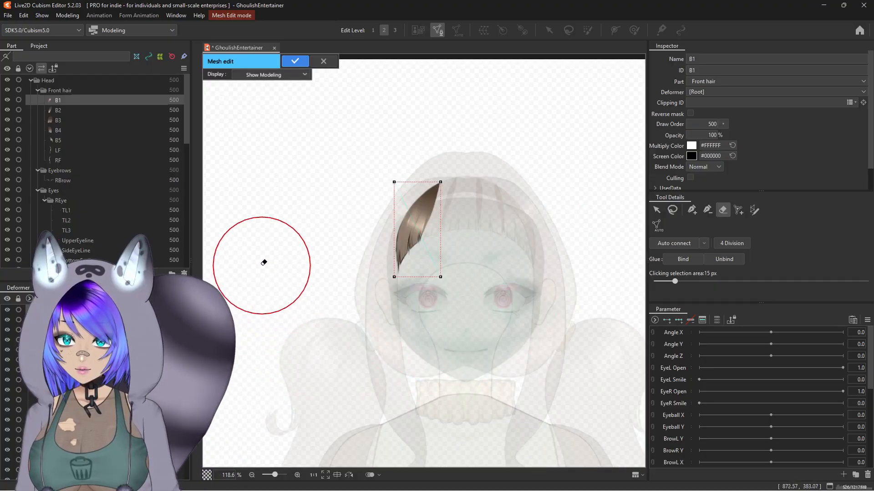
{"action": "scroll", "coordinate": [350, 224], "scroll_direction": "up", "scroll_amount": 2}
{"action": "scroll", "coordinate": [380, 211], "scroll_direction": "down", "scroll_amount": 1}
{"action": "left_click_drag", "start_coordinate": [375, 194], "coordinate": [328, 190]}
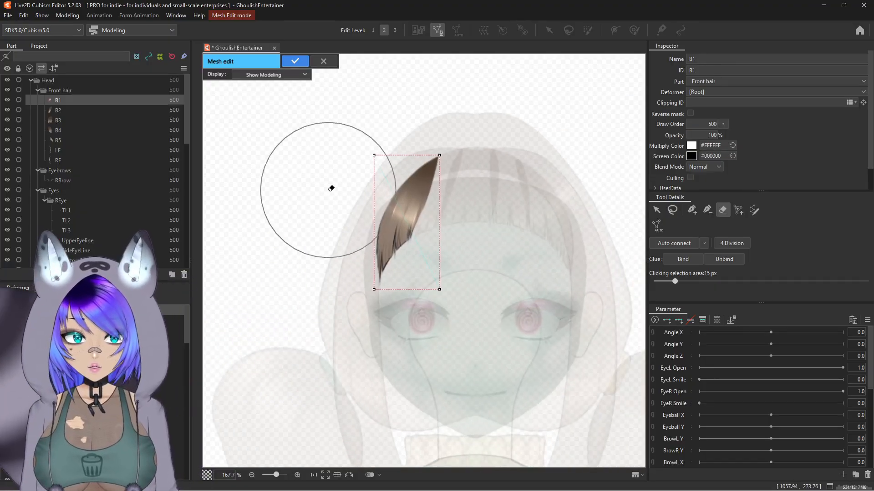
{"action": "left_click", "coordinate": [388, 138]}
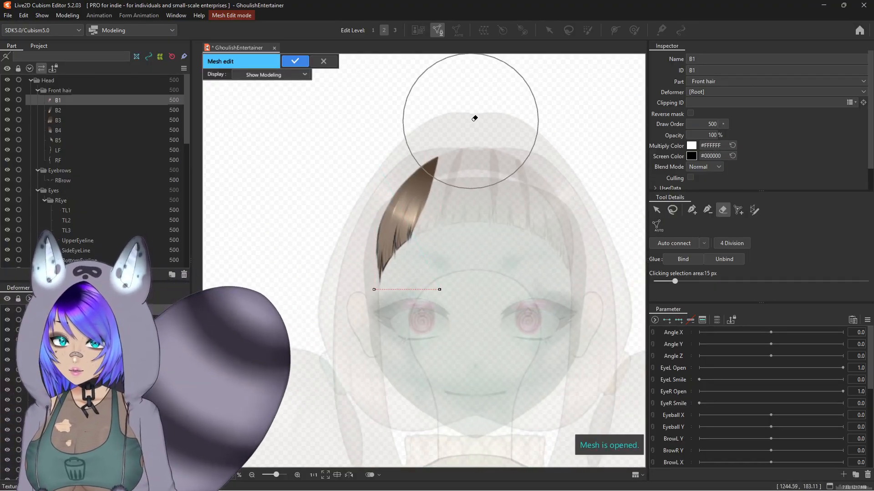
{"action": "left_click", "coordinate": [407, 286]}
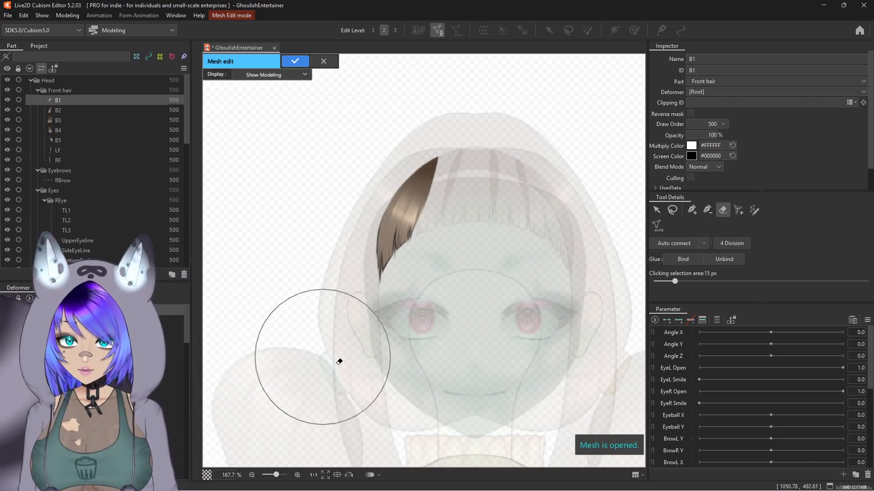
Step: Outline the B1 hair strand with new vertices along its edge and confirm the generated mesh
{"action": "left_click", "coordinate": [695, 209]}
{"action": "scroll", "coordinate": [396, 136], "scroll_direction": "up", "scroll_amount": 6}
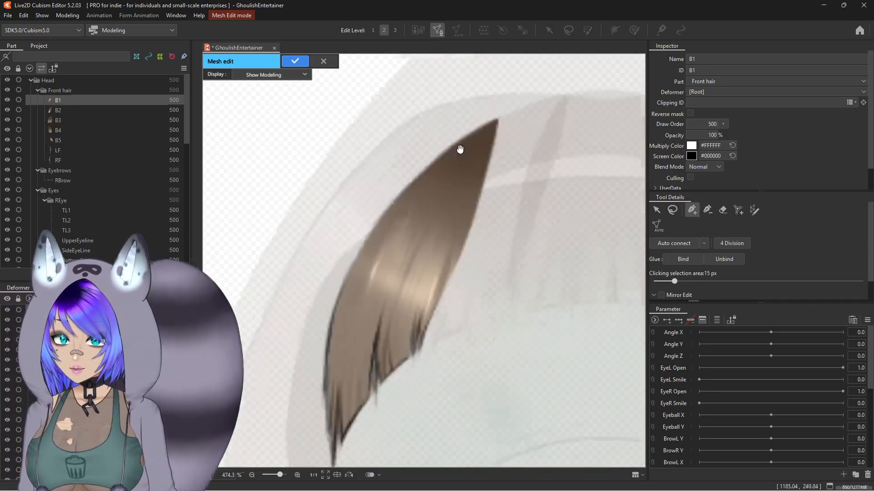
{"action": "scroll", "coordinate": [460, 149], "scroll_direction": "down", "scroll_amount": 2}
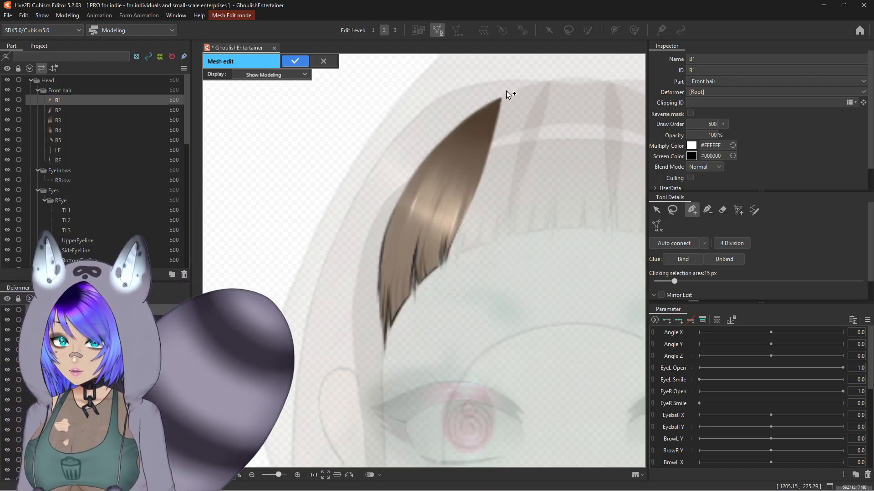
{"action": "scroll", "coordinate": [504, 93], "scroll_direction": "up", "scroll_amount": 3}
{"action": "left_click_drag", "start_coordinate": [510, 70], "coordinate": [508, 74]}
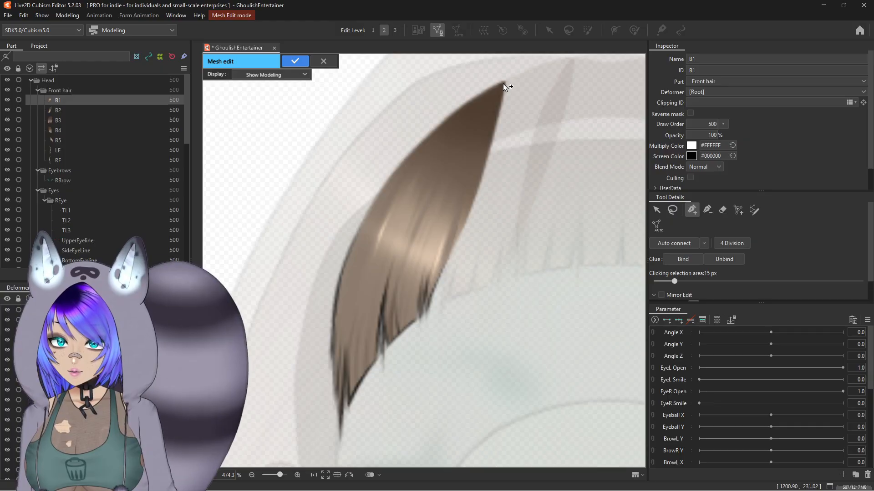
{"action": "left_click", "coordinate": [503, 84]}
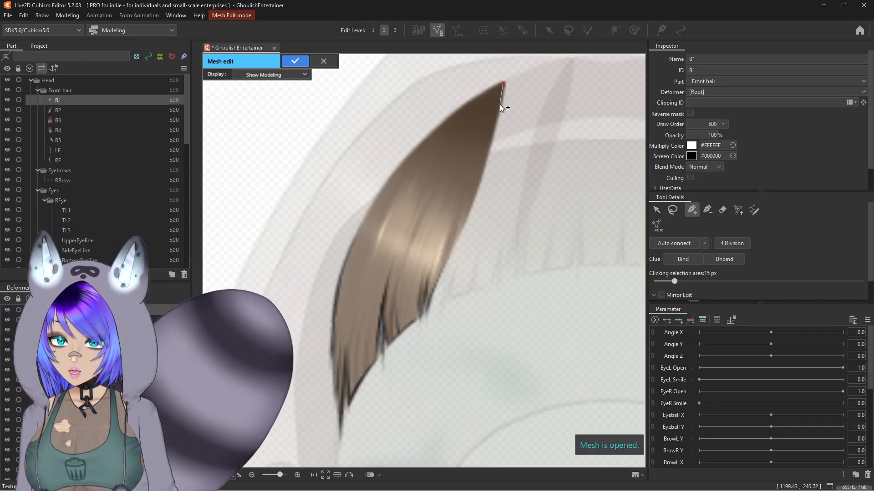
{"action": "left_click", "coordinate": [488, 146]}
{"action": "left_click", "coordinate": [478, 179]}
{"action": "left_click", "coordinate": [464, 219]}
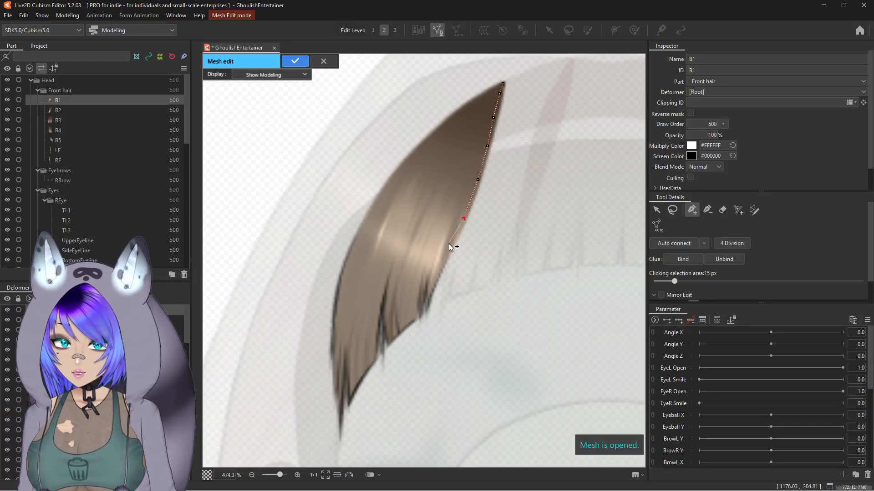
{"action": "left_click", "coordinate": [447, 258]}
{"action": "left_click", "coordinate": [429, 294]}
{"action": "left_click", "coordinate": [413, 324]}
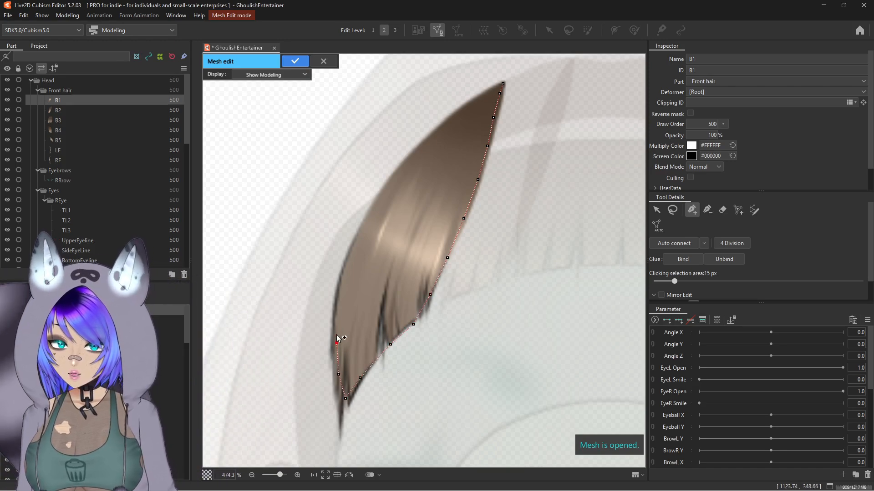
{"action": "left_click", "coordinate": [349, 259]}
{"action": "left_click", "coordinate": [401, 170]}
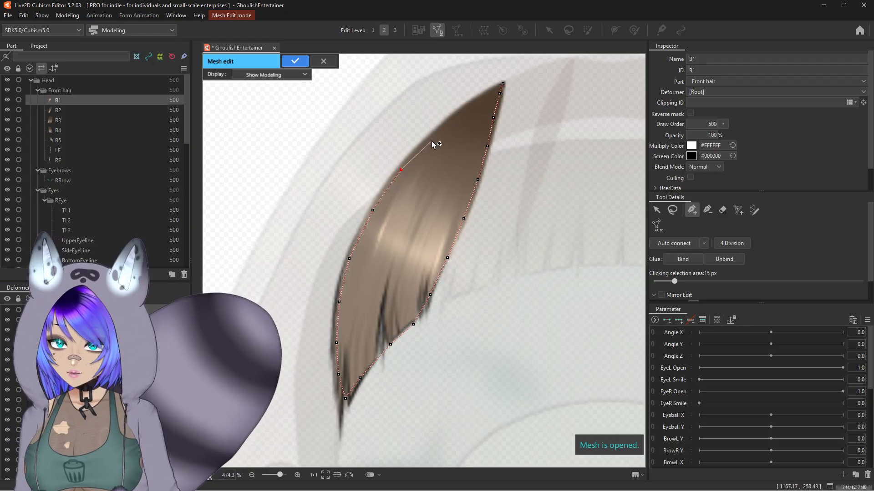
{"action": "left_click", "coordinate": [439, 133]}
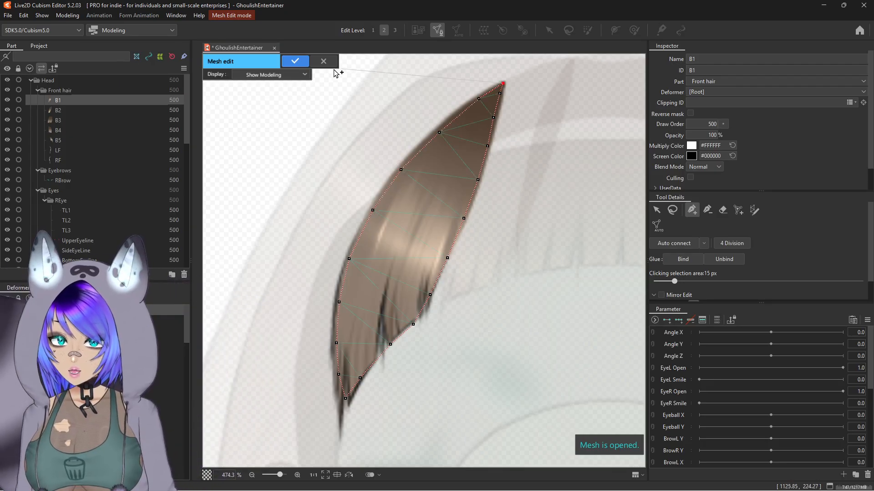
{"action": "left_click", "coordinate": [306, 59]}
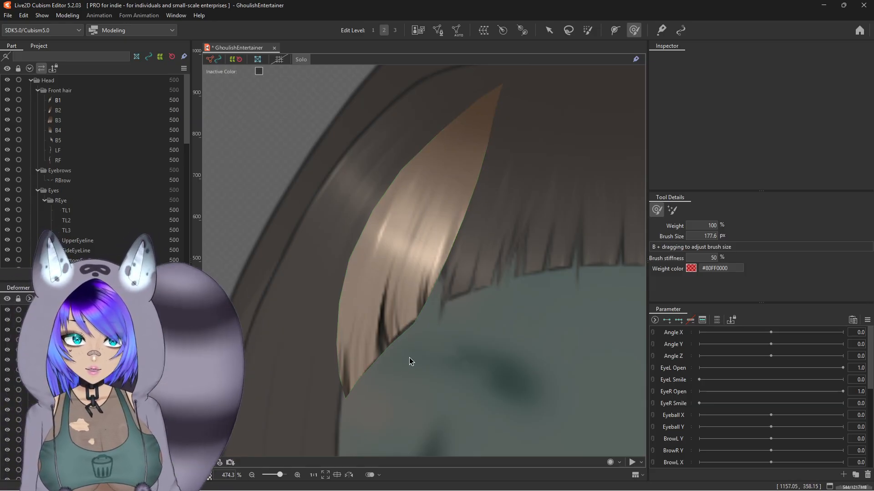
Step: Reopen mesh editing on B1 and erase the newly drawn mesh
{"action": "left_click", "coordinate": [438, 36]}
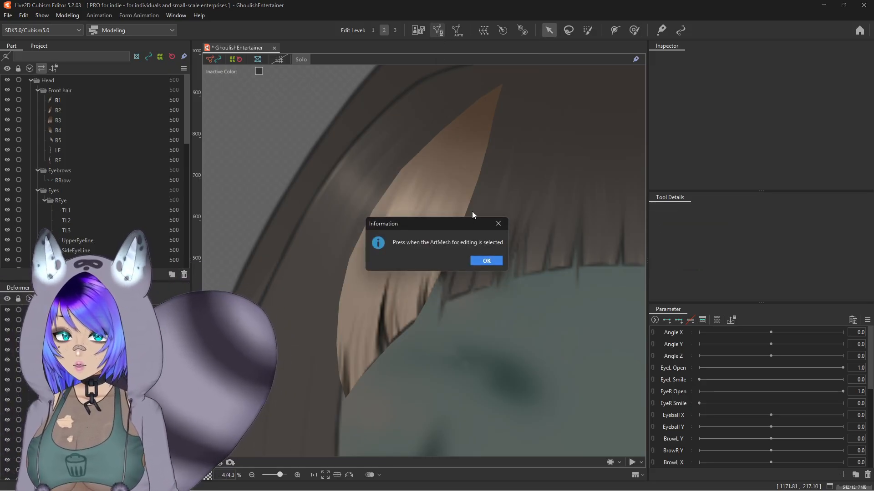
{"action": "left_click", "coordinate": [486, 261]}
{"action": "left_click", "coordinate": [432, 154]}
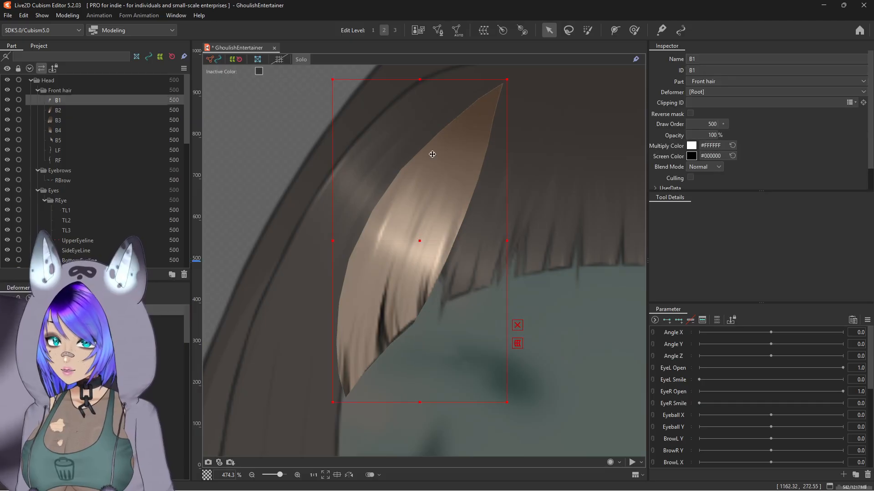
{"action": "left_click", "coordinate": [438, 30]}
{"action": "scroll", "coordinate": [530, 162], "scroll_direction": "down", "scroll_amount": 2}
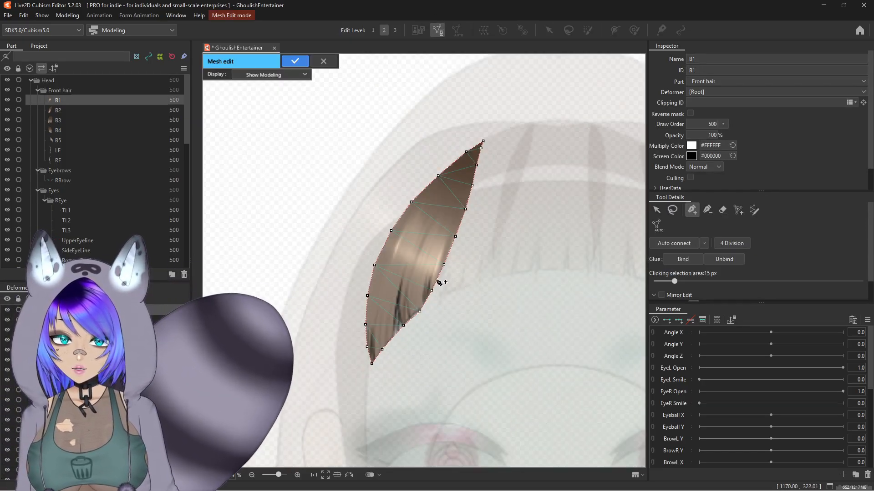
{"action": "left_click_drag", "start_coordinate": [441, 285], "coordinate": [414, 194]}
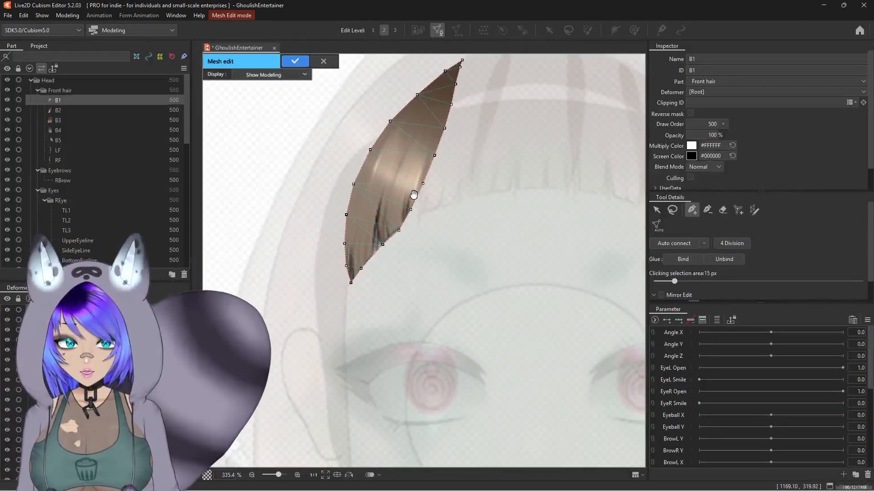
{"action": "left_click", "coordinate": [723, 210]}
{"action": "left_click", "coordinate": [477, 179]}
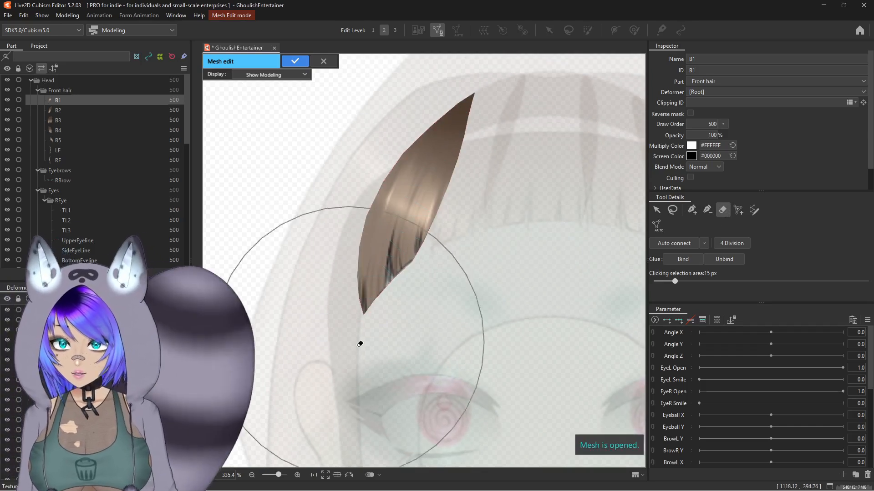
Step: Begin placing vertices along the upper right edge of the B1 strand near its tip
{"action": "left_click", "coordinate": [691, 210]}
{"action": "scroll", "coordinate": [541, 181], "scroll_direction": "up", "scroll_amount": 2}
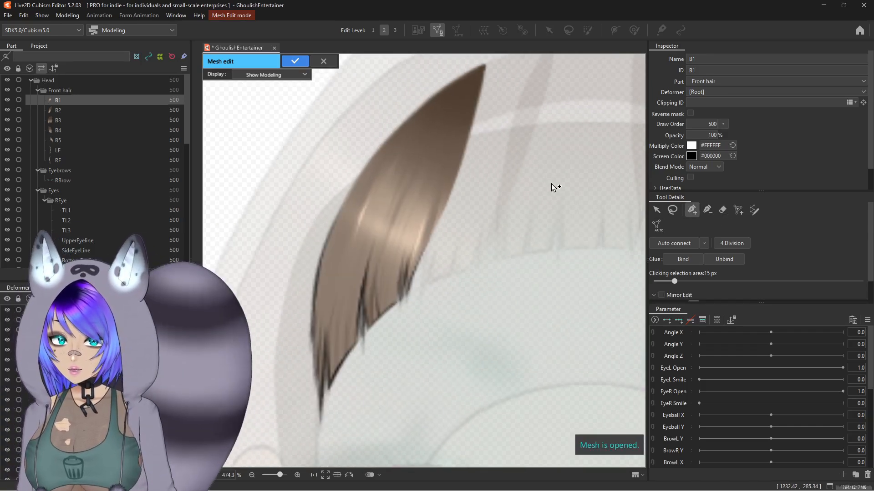
{"action": "scroll", "coordinate": [511, 112], "scroll_direction": "up", "scroll_amount": 2}
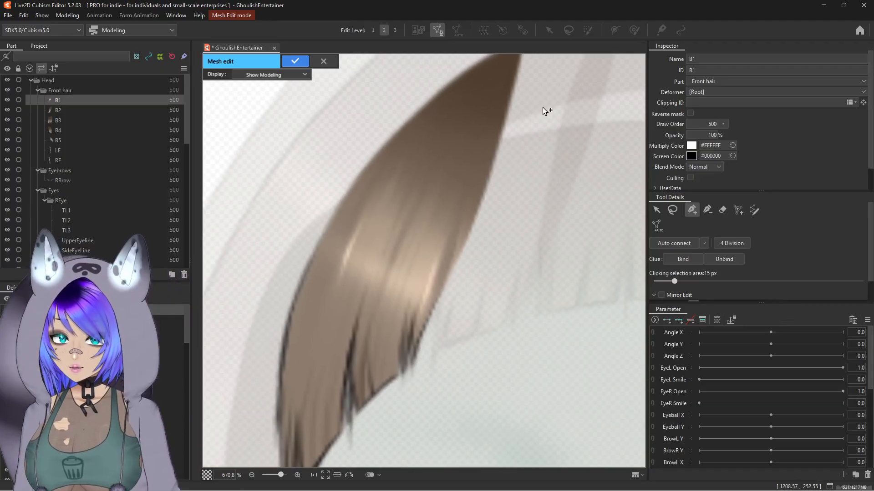
{"action": "scroll", "coordinate": [519, 82], "scroll_direction": "down", "scroll_amount": 2}
{"action": "left_click_drag", "start_coordinate": [532, 119], "coordinate": [515, 141]}
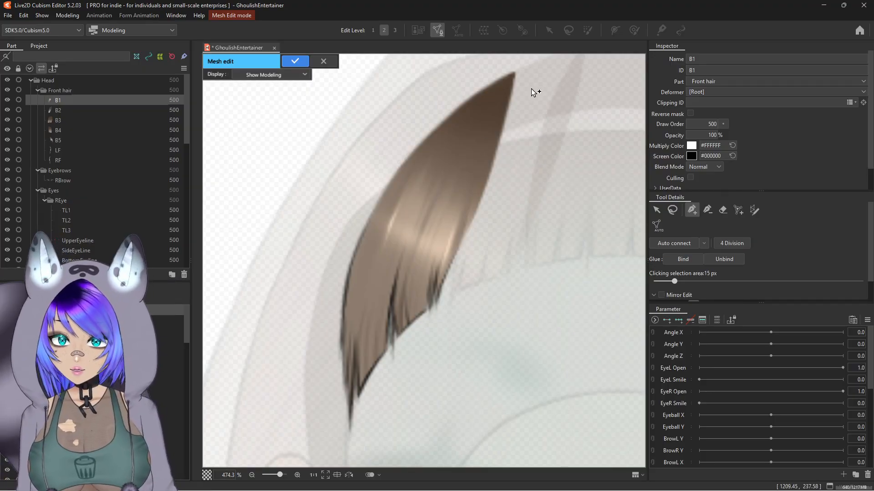
{"action": "scroll", "coordinate": [531, 91], "scroll_direction": "up", "scroll_amount": 2}
{"action": "left_click", "coordinate": [519, 73]}
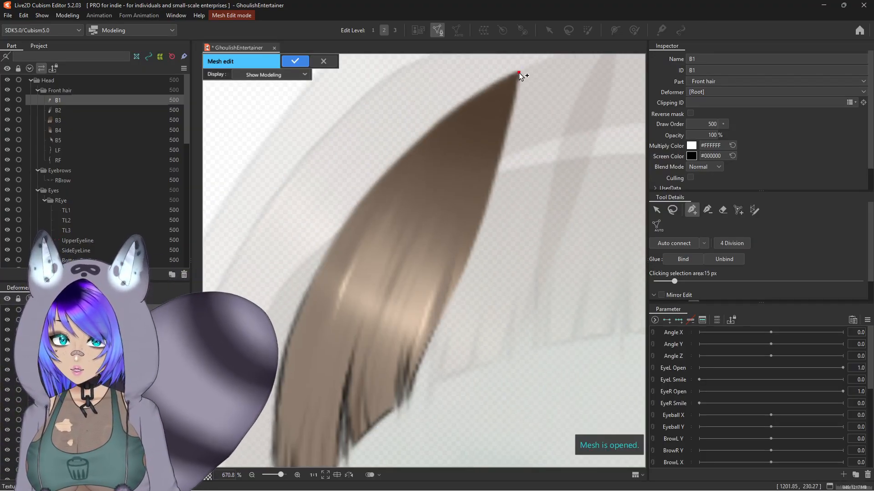
{"action": "left_click", "coordinate": [515, 98]}
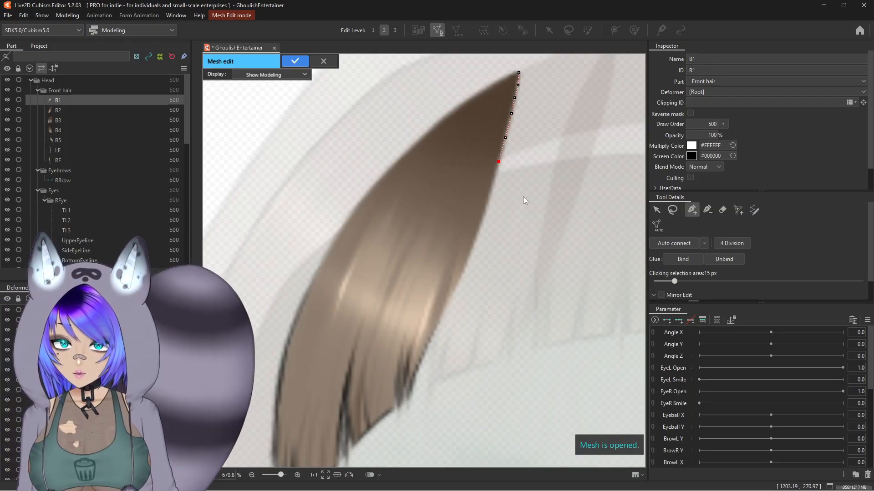
Step: Switch to the Stroke mesh-mapping tool and open its mesh-mapping settings
{"action": "left_click", "coordinate": [753, 210]}
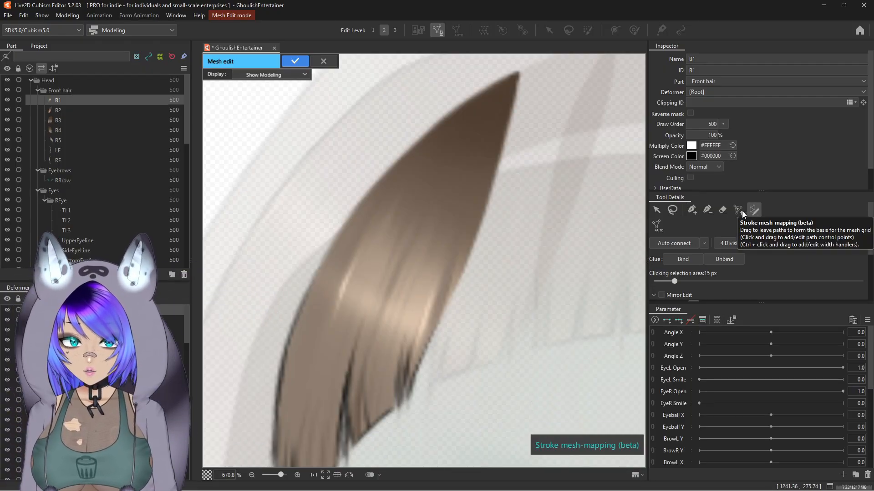
{"action": "scroll", "coordinate": [466, 253], "scroll_direction": "down", "scroll_amount": 3}
{"action": "scroll", "coordinate": [469, 242], "scroll_direction": "up", "scroll_amount": 3}
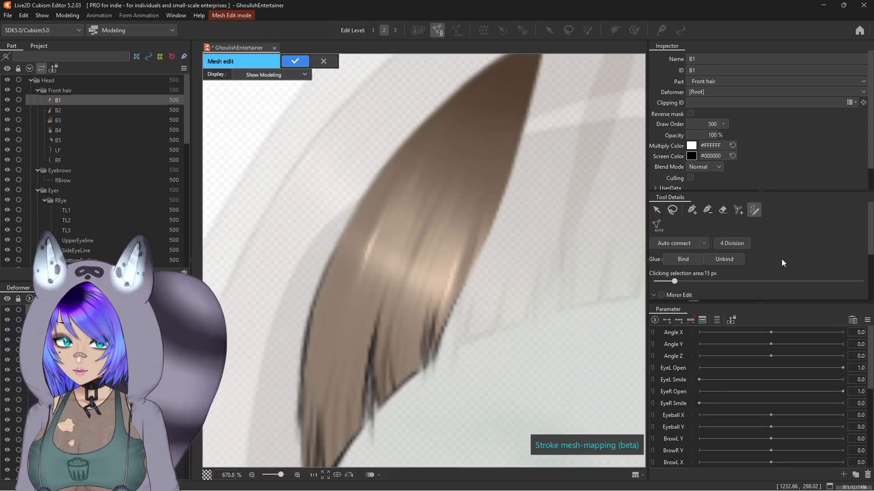
{"action": "scroll", "coordinate": [781, 263], "scroll_direction": "down", "scroll_amount": 2}
{"action": "scroll", "coordinate": [766, 280], "scroll_direction": "up", "scroll_amount": 1}
{"action": "scroll", "coordinate": [765, 279], "scroll_direction": "down", "scroll_amount": 1}
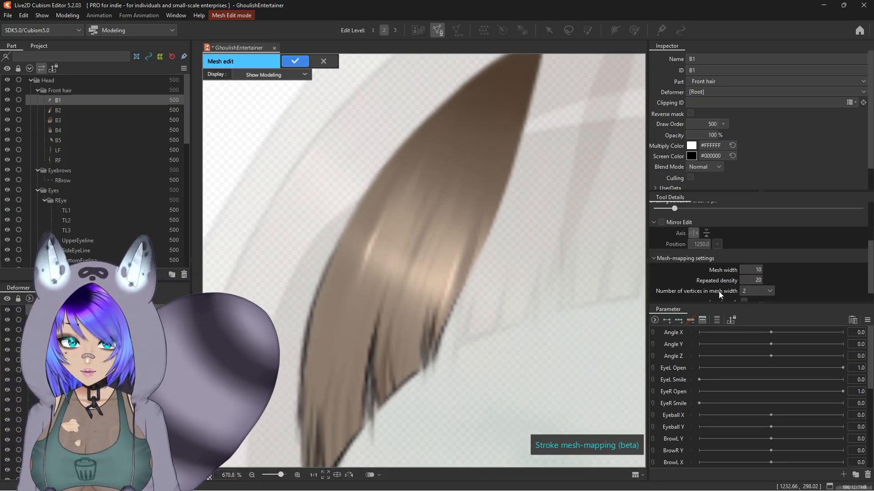
Step: Draw a trial stroke along B1's right edge and undo it
{"action": "left_click_drag", "start_coordinate": [532, 79], "coordinate": [466, 278]}
{"action": "scroll", "coordinate": [487, 220], "scroll_direction": "down", "scroll_amount": 2}
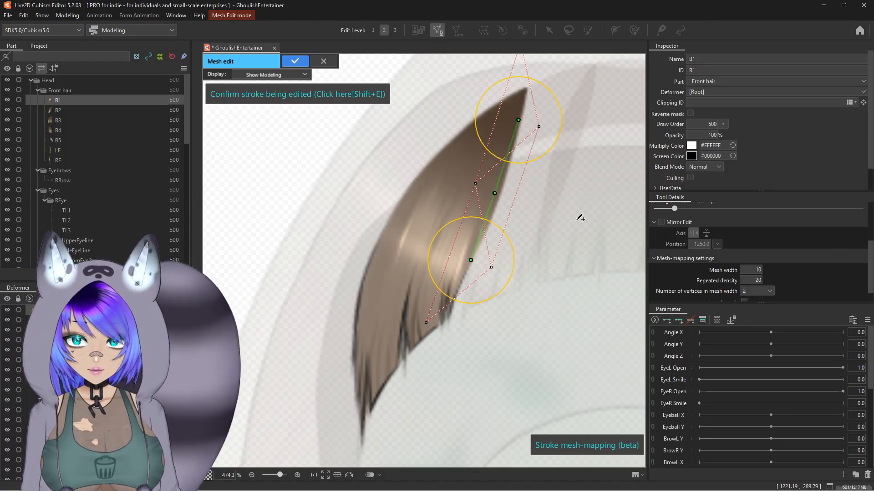
{"action": "key", "text": "ctrl+z"}
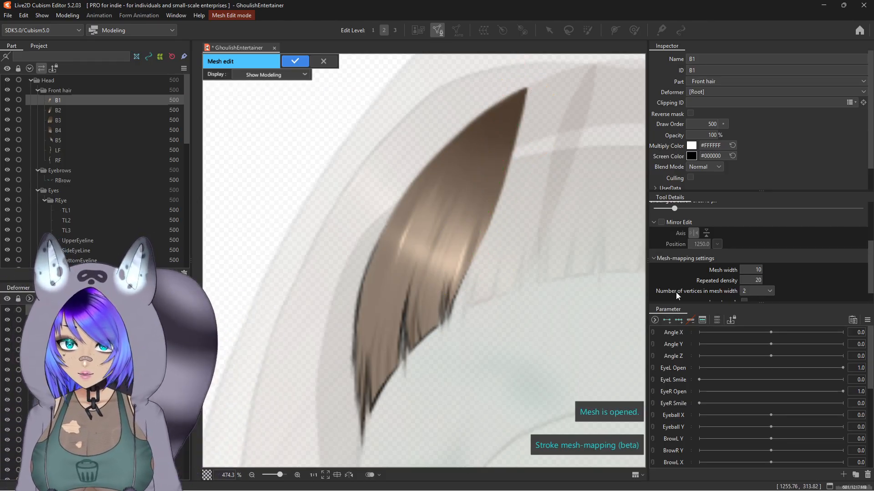
Step: Set the number of vertices in mesh width to 1 and trace a closed stroke around the B1 strand's outline
{"action": "left_click", "coordinate": [760, 292]}
{"action": "left_click", "coordinate": [745, 298]}
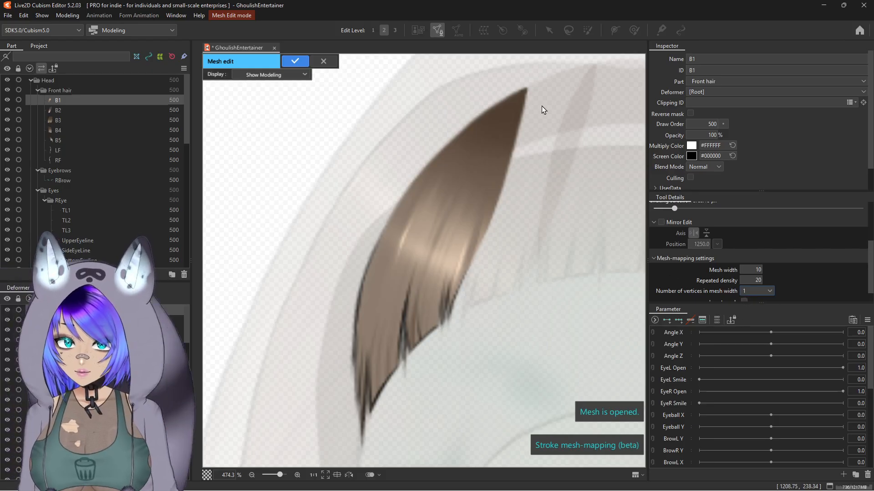
{"action": "scroll", "coordinate": [541, 110], "scroll_direction": "up", "scroll_amount": 2}
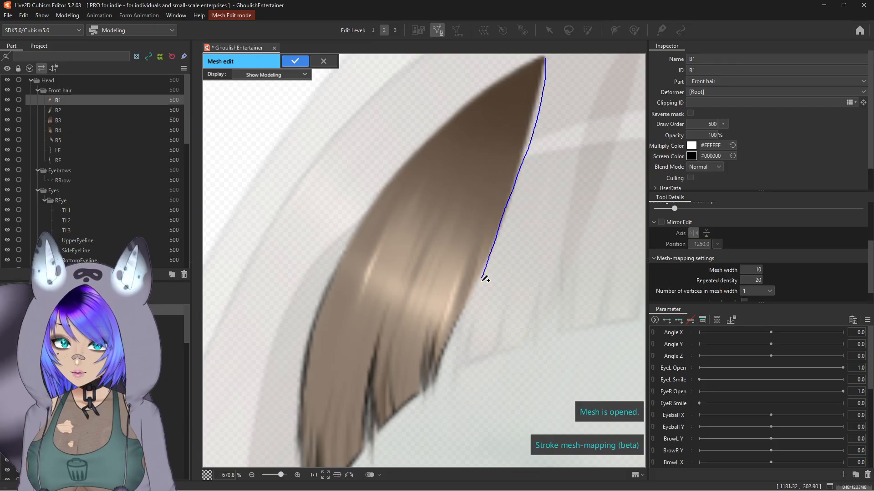
{"action": "mouse_move", "coordinate": [452, 342]}
{"action": "left_mouse_down"}
{"action": "mouse_move", "coordinate": [426, 398]}
{"action": "mouse_move", "coordinate": [361, 460]}
{"action": "mouse_move", "coordinate": [339, 473]}
{"action": "mouse_move", "coordinate": [319, 471]}
{"action": "mouse_move", "coordinate": [292, 446]}
{"action": "left_mouse_up"}
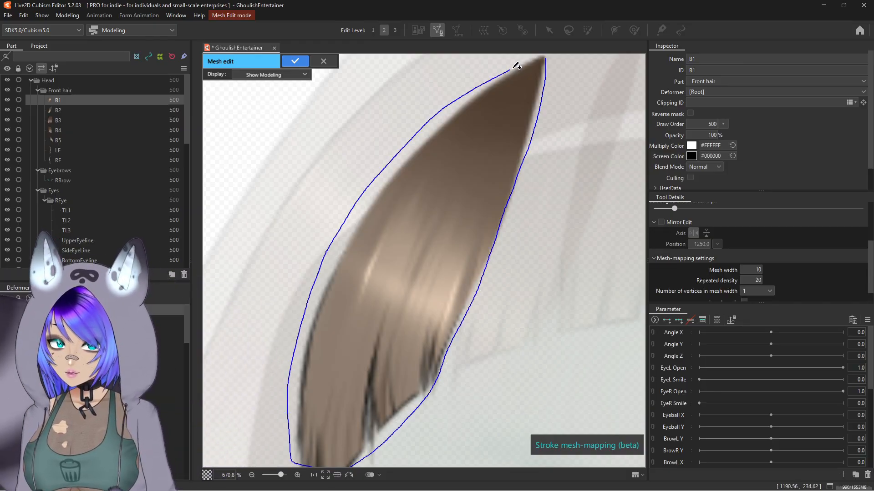
{"action": "left_click_drag", "start_coordinate": [542, 54], "coordinate": [542, 53]}
{"action": "scroll", "coordinate": [484, 146], "scroll_direction": "down", "scroll_amount": 2}
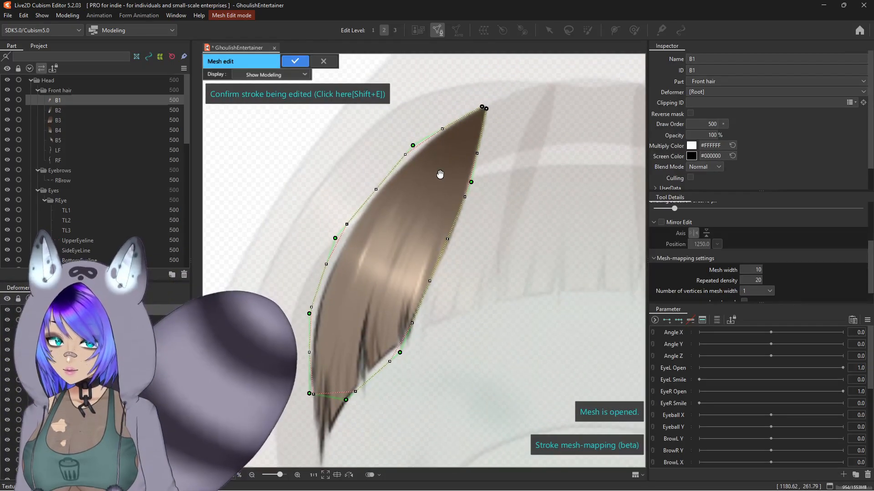
Step: Adjust the stroke's control points along the tip and right edge of B1 to follow the hair outline
{"action": "scroll", "coordinate": [399, 200], "scroll_direction": "up", "scroll_amount": 2}
{"action": "left_click_drag", "start_coordinate": [457, 110], "coordinate": [459, 108]}
{"action": "left_click_drag", "start_coordinate": [458, 139], "coordinate": [458, 131]}
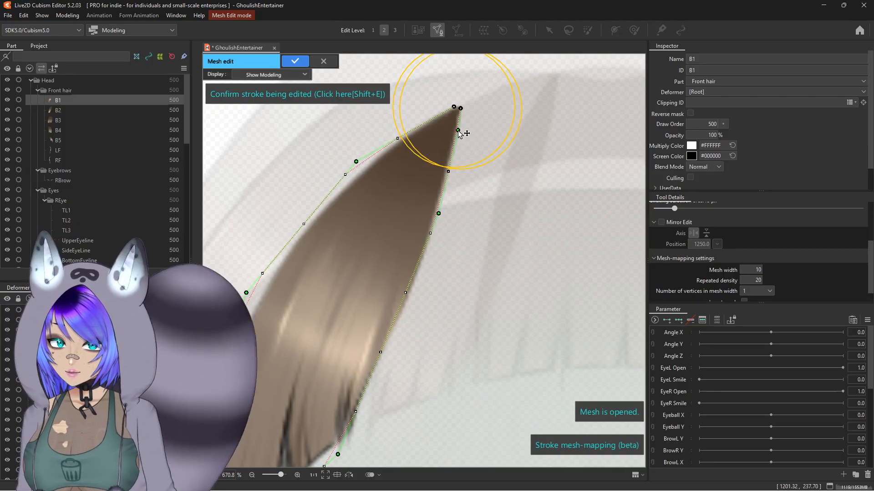
{"action": "left_click_drag", "start_coordinate": [439, 214], "coordinate": [443, 200]}
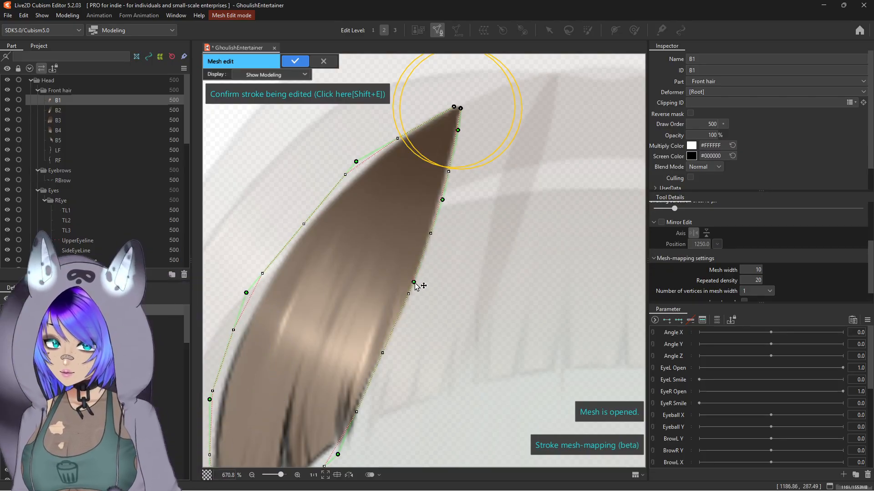
{"action": "left_click_drag", "start_coordinate": [380, 345], "coordinate": [459, 216]}
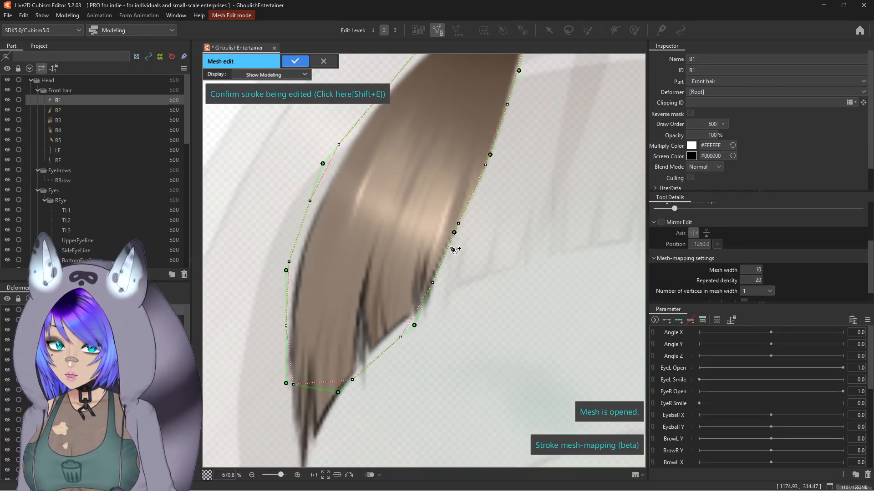
{"action": "left_click_drag", "start_coordinate": [415, 326], "coordinate": [427, 303]}
{"action": "left_click", "coordinate": [391, 333]}
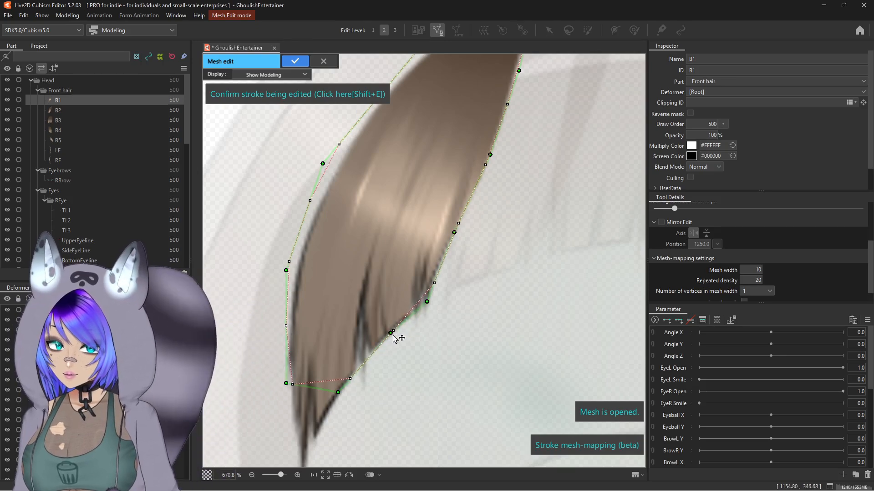
Step: Refine the stroke's control points around the bottom point of the strand
{"action": "left_click_drag", "start_coordinate": [338, 393], "coordinate": [309, 464]}
{"action": "left_click_drag", "start_coordinate": [321, 432], "coordinate": [318, 272]}
{"action": "left_click_drag", "start_coordinate": [306, 305], "coordinate": [299, 326]}
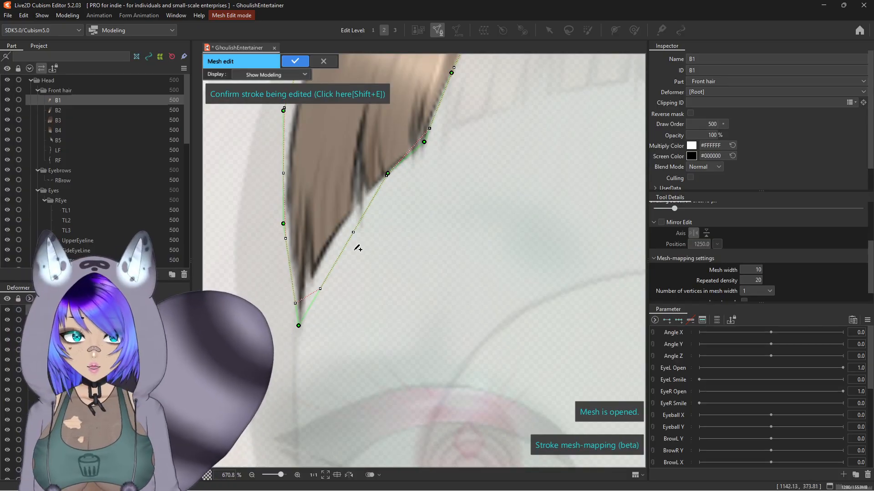
{"action": "scroll", "coordinate": [285, 274], "scroll_direction": "up", "scroll_amount": 3}
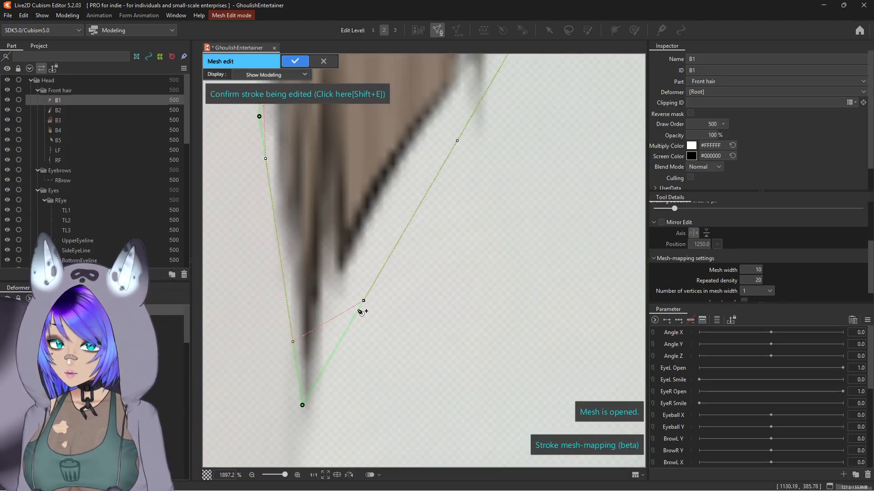
{"action": "scroll", "coordinate": [324, 321], "scroll_direction": "down", "scroll_amount": 3}
{"action": "mouse_move", "coordinate": [325, 324]}
{"action": "left_mouse_down"}
{"action": "mouse_move", "coordinate": [359, 389]}
{"action": "mouse_move", "coordinate": [340, 314]}
{"action": "left_mouse_up"}
{"action": "left_click_drag", "start_coordinate": [336, 201], "coordinate": [344, 202]}
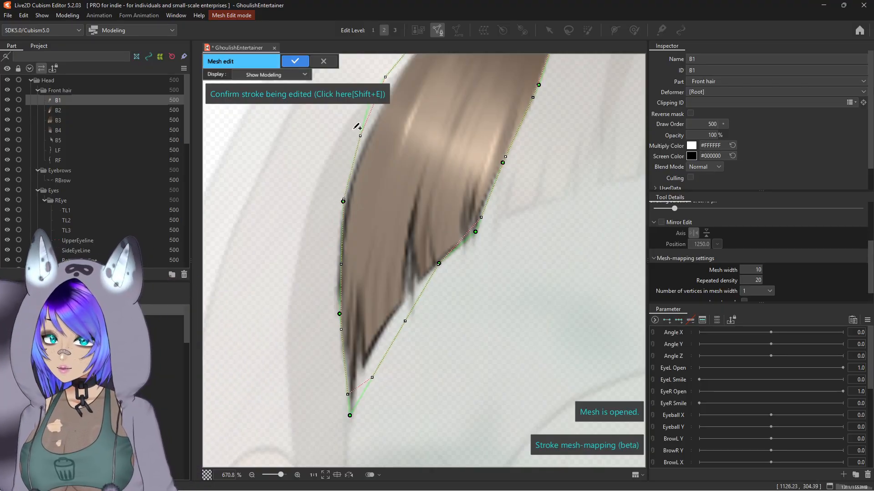
Step: Reshape the stroke's left edge and tip control points so they hug the strand
{"action": "left_click_drag", "start_coordinate": [364, 142], "coordinate": [357, 265]}
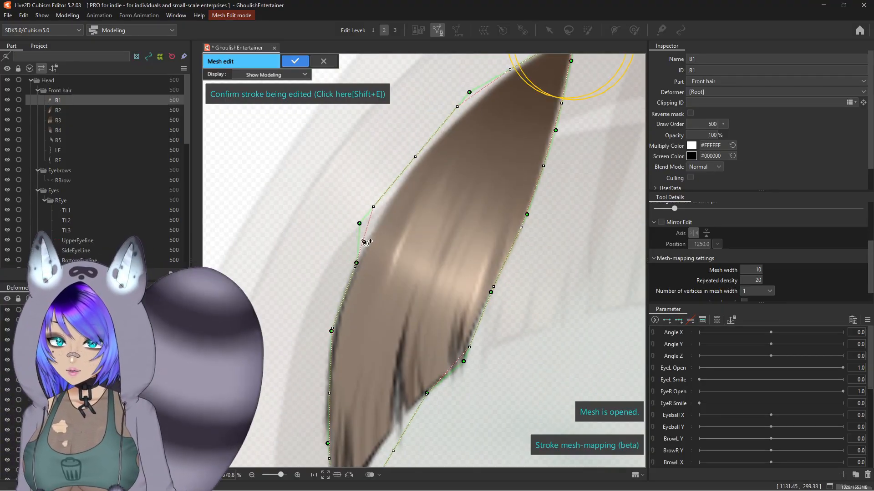
{"action": "left_click_drag", "start_coordinate": [423, 148], "coordinate": [428, 148]}
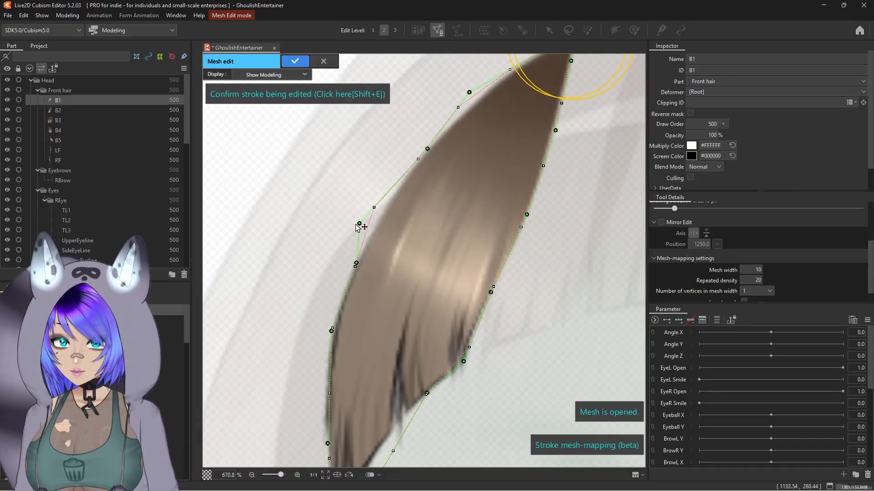
{"action": "left_click_drag", "start_coordinate": [360, 224], "coordinate": [392, 200]}
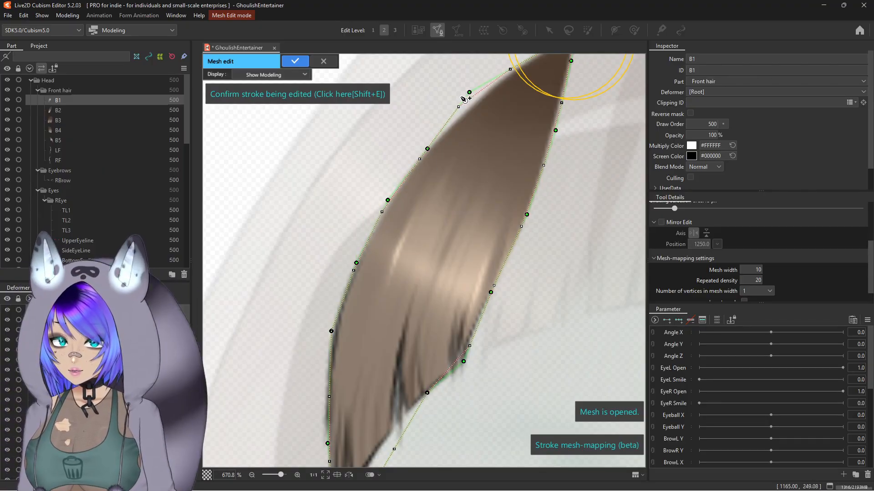
{"action": "left_click_drag", "start_coordinate": [469, 92], "coordinate": [393, 273]}
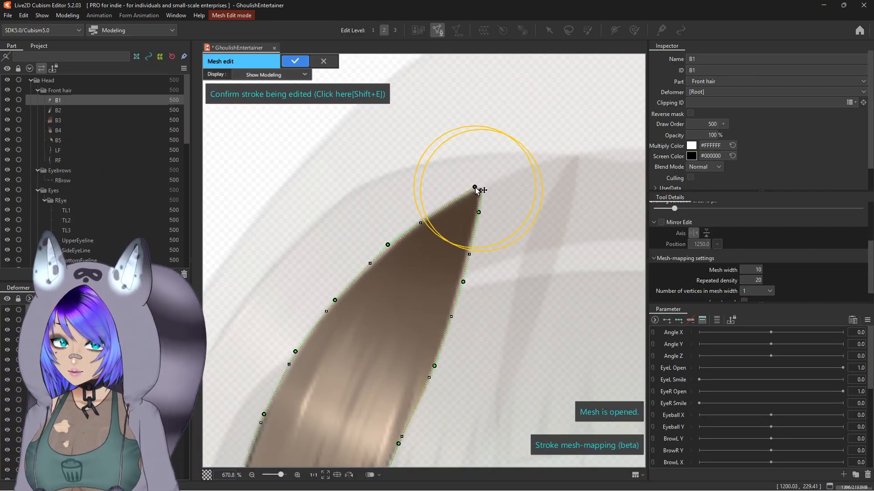
{"action": "left_click_drag", "start_coordinate": [475, 189], "coordinate": [477, 193]}
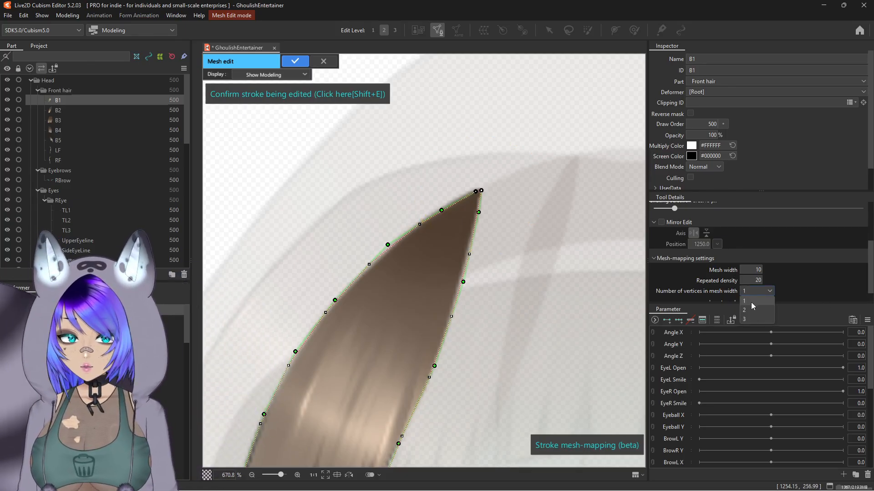
Step: Try two vertices in mesh width with a mesh width of 4
{"action": "left_click", "coordinate": [751, 310]}
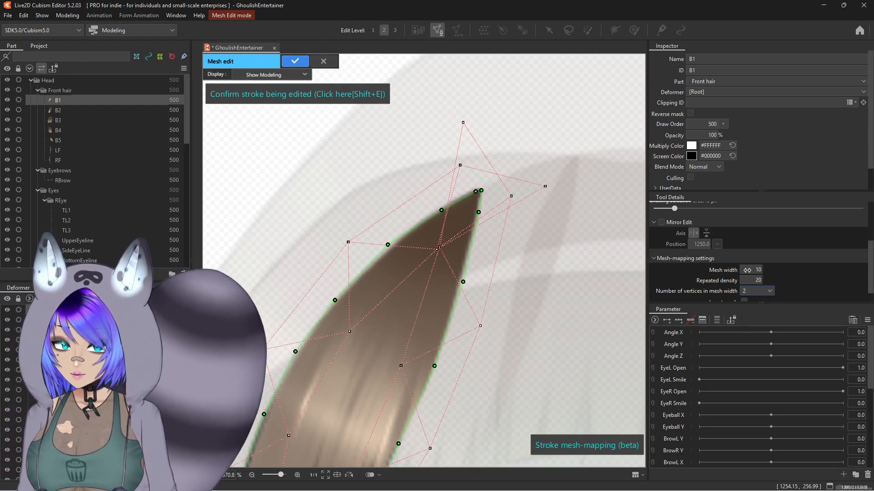
{"action": "left_click_drag", "start_coordinate": [747, 269], "coordinate": [725, 269]}
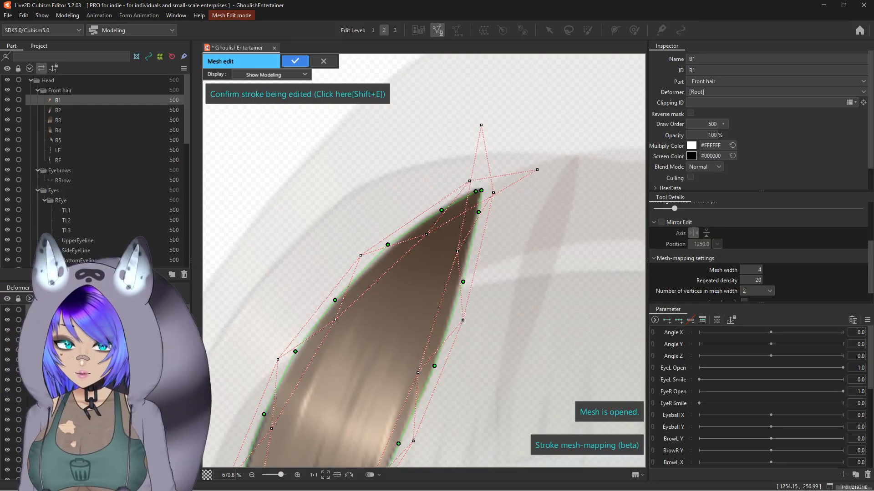
{"action": "left_click", "coordinate": [757, 292]}
{"action": "left_click", "coordinate": [747, 301]}
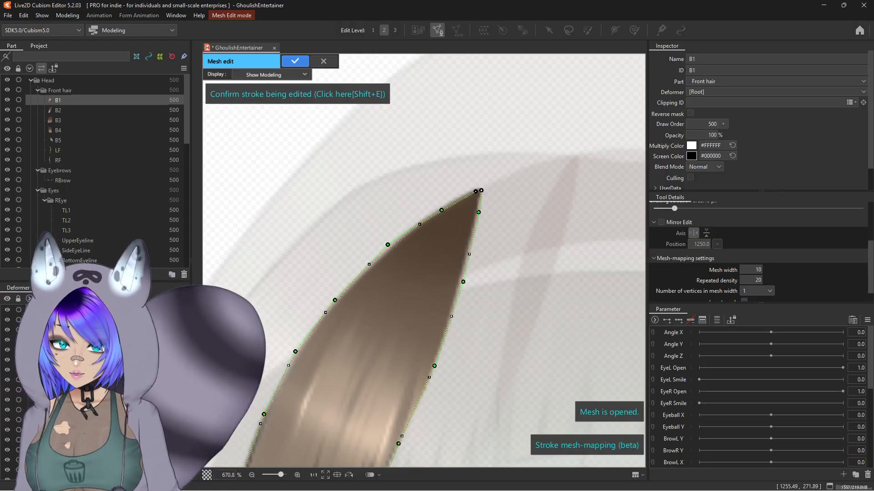
Step: Set the repeated density to 6 and refine the stroke's control points near the strand's bottom tip
{"action": "left_click_drag", "start_coordinate": [752, 281], "coordinate": [737, 280]}
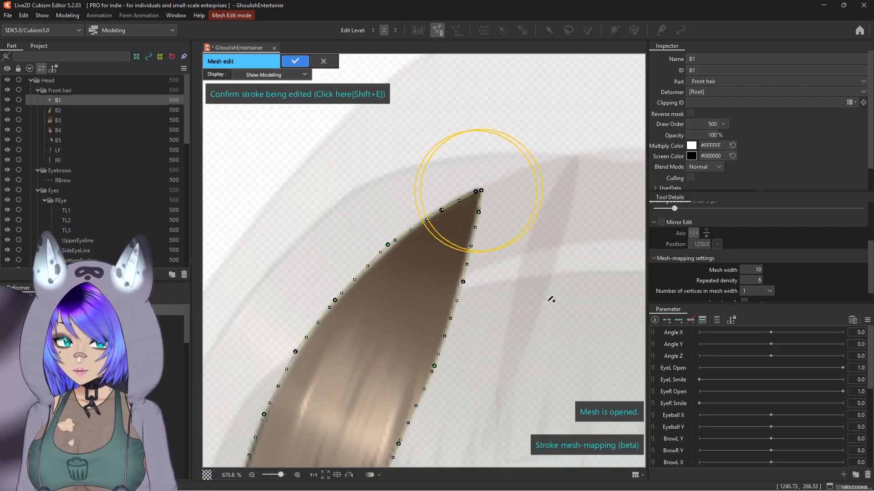
{"action": "left_click_drag", "start_coordinate": [433, 305], "coordinate": [482, 276]}
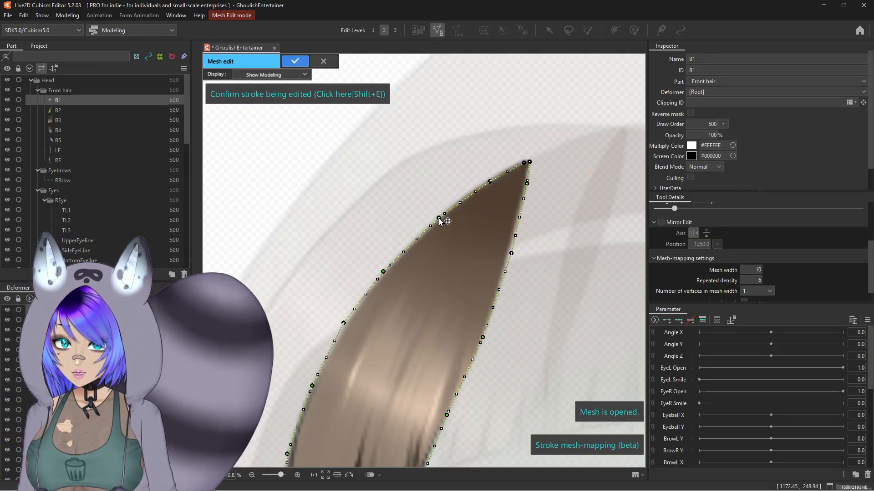
{"action": "scroll", "coordinate": [446, 244], "scroll_direction": "down", "scroll_amount": 2}
{"action": "left_click_drag", "start_coordinate": [417, 269], "coordinate": [456, 160]}
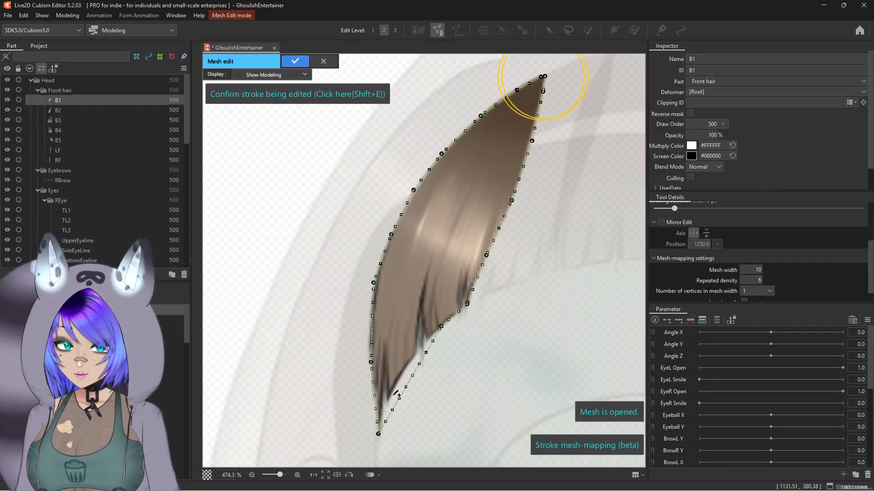
{"action": "scroll", "coordinate": [530, 88], "scroll_direction": "up", "scroll_amount": 4}
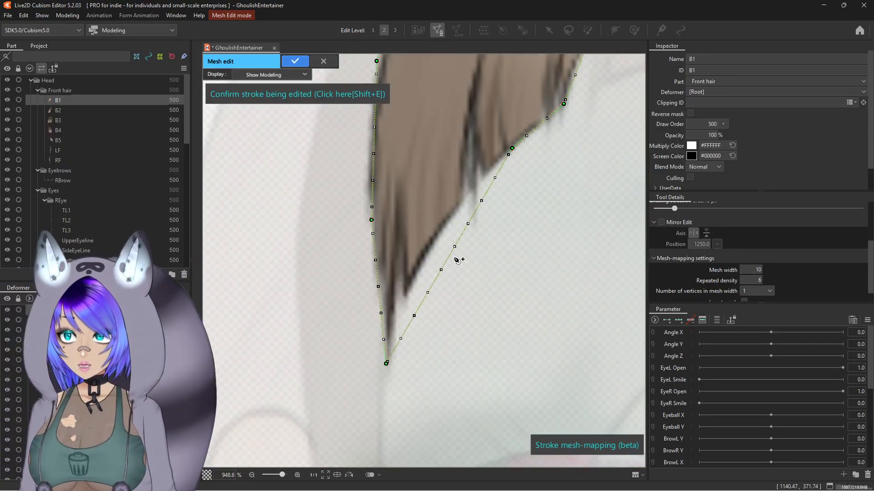
{"action": "left_click_drag", "start_coordinate": [449, 257], "coordinate": [435, 236]}
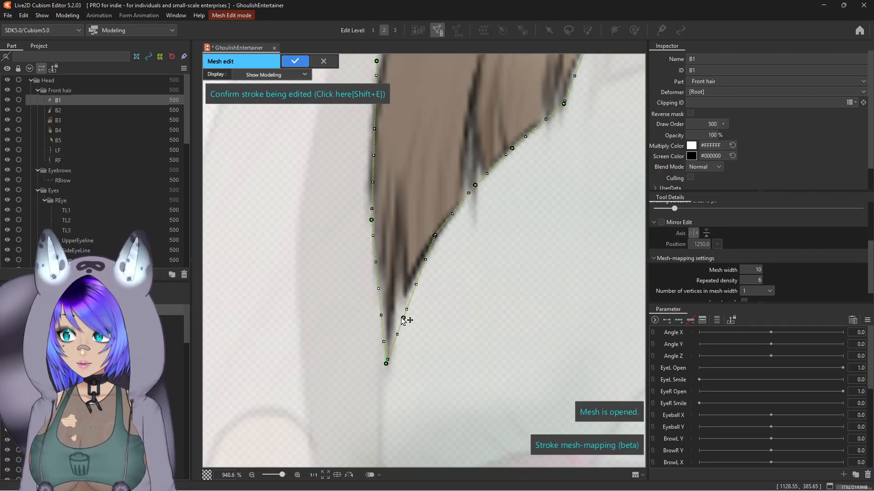
{"action": "left_click_drag", "start_coordinate": [388, 304], "coordinate": [379, 289]}
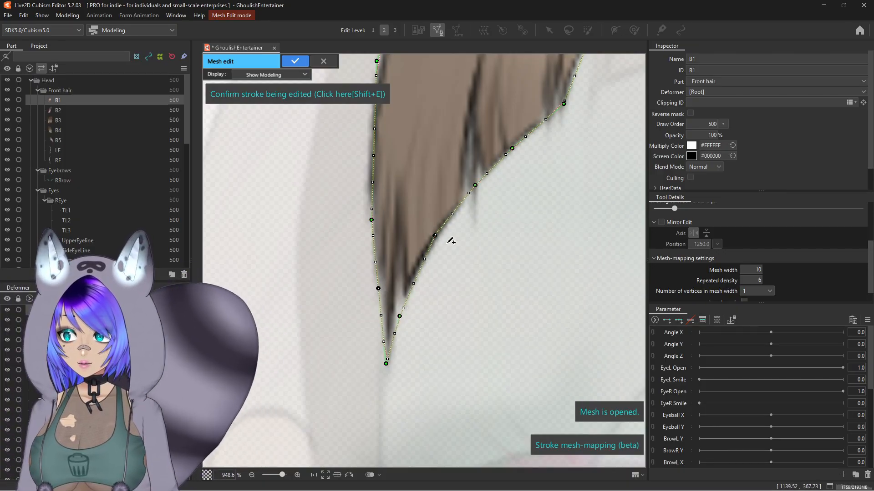
Step: Nudge a control point on the stroke's lower left edge and confirm the stroke editing
{"action": "left_click_drag", "start_coordinate": [371, 160], "coordinate": [365, 245]}
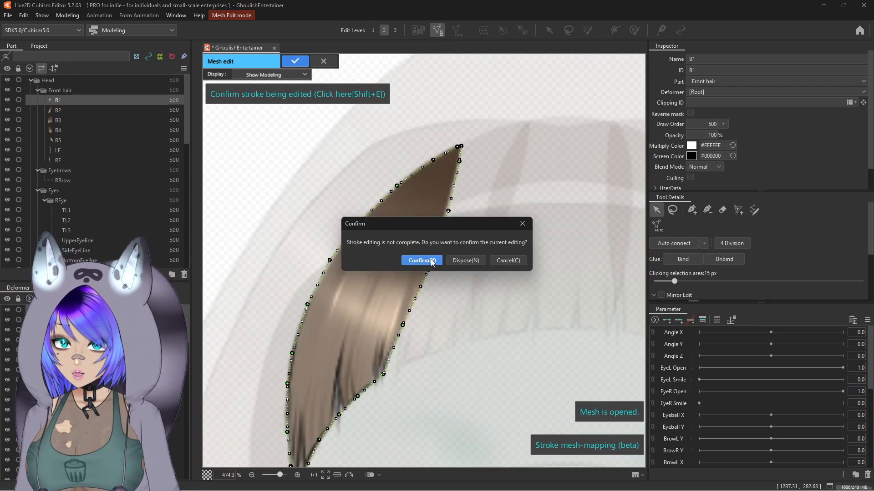
{"action": "left_click", "coordinate": [433, 261]}
Step: Add and reposition extra vertices at the strand's upper tip so the mesh reaches the point
{"action": "scroll", "coordinate": [422, 174], "scroll_direction": "up", "scroll_amount": 2}
{"action": "left_click_drag", "start_coordinate": [422, 174], "coordinate": [399, 279]}
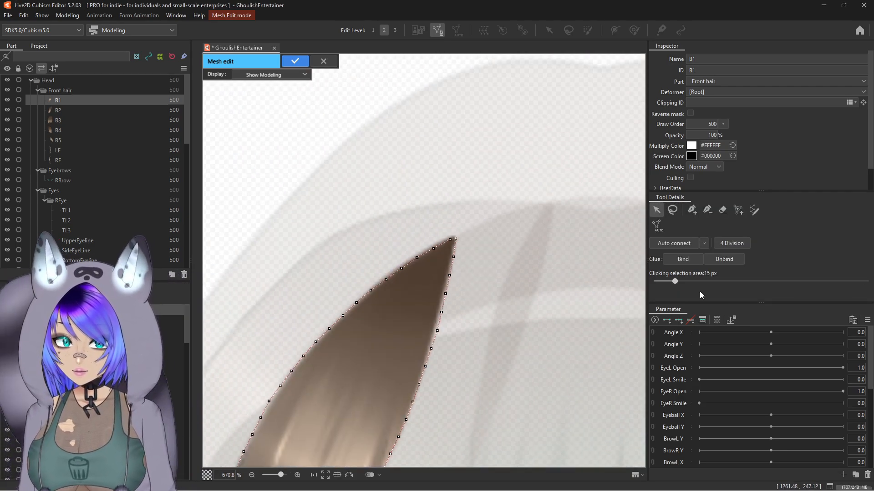
{"action": "left_click", "coordinate": [692, 210]}
{"action": "scroll", "coordinate": [480, 269], "scroll_direction": "up", "scroll_amount": 4}
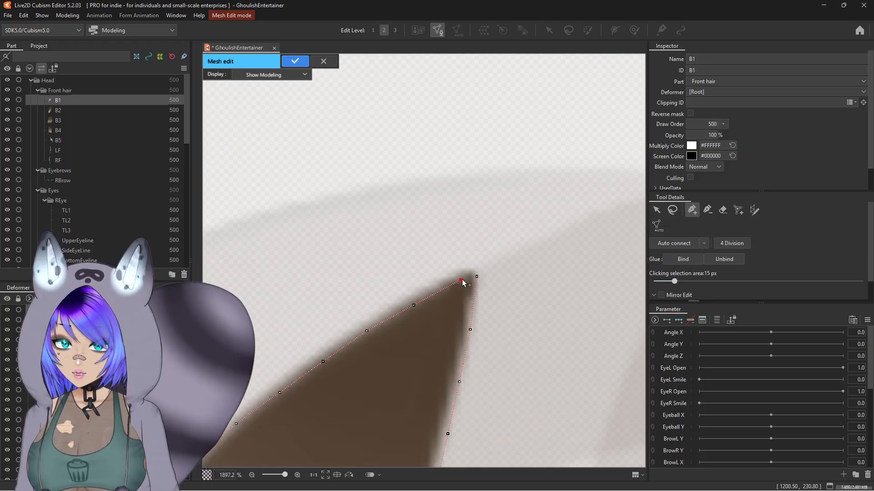
{"action": "left_click", "coordinate": [476, 278]}
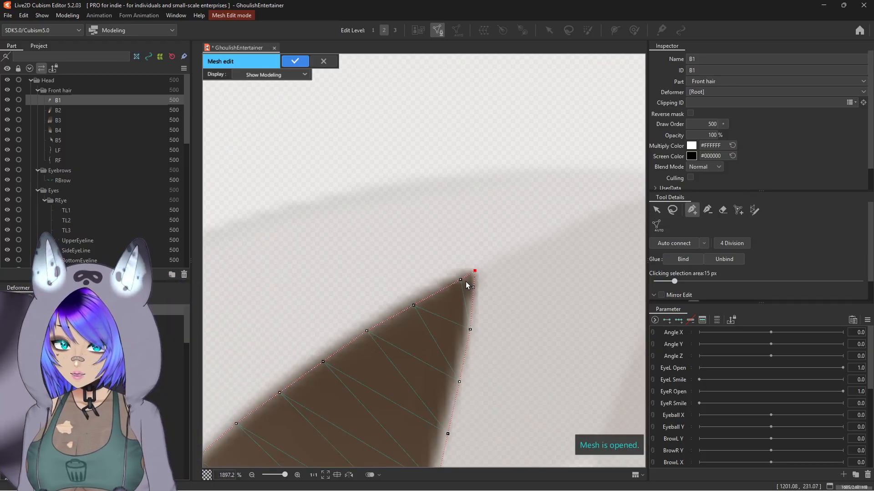
{"action": "left_click_drag", "start_coordinate": [463, 280], "coordinate": [450, 281]}
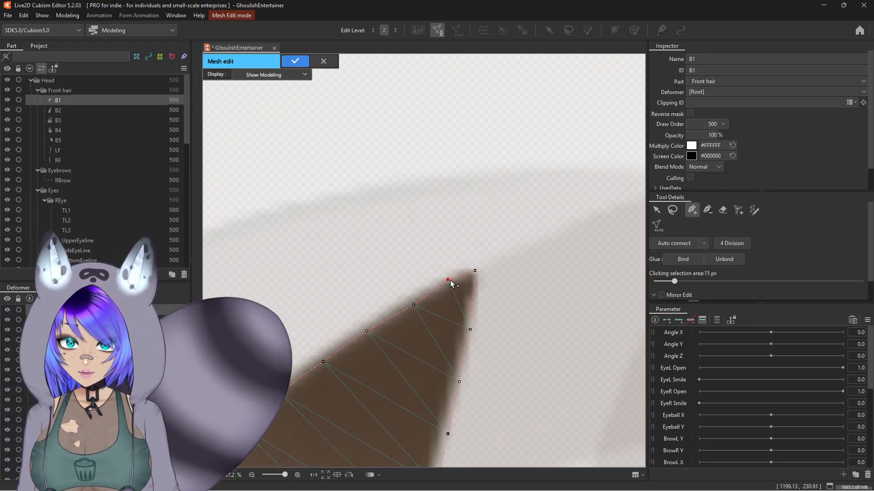
{"action": "left_click_drag", "start_coordinate": [415, 305], "coordinate": [409, 303]}
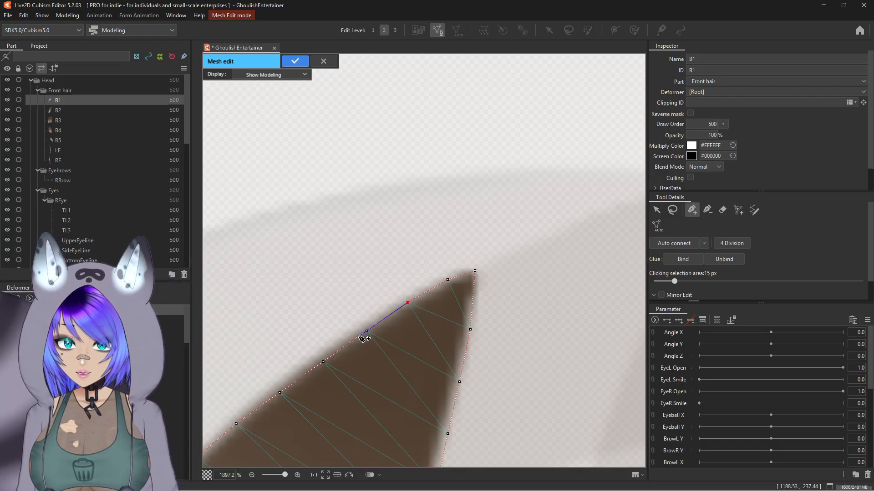
{"action": "left_click", "coordinate": [658, 209]}
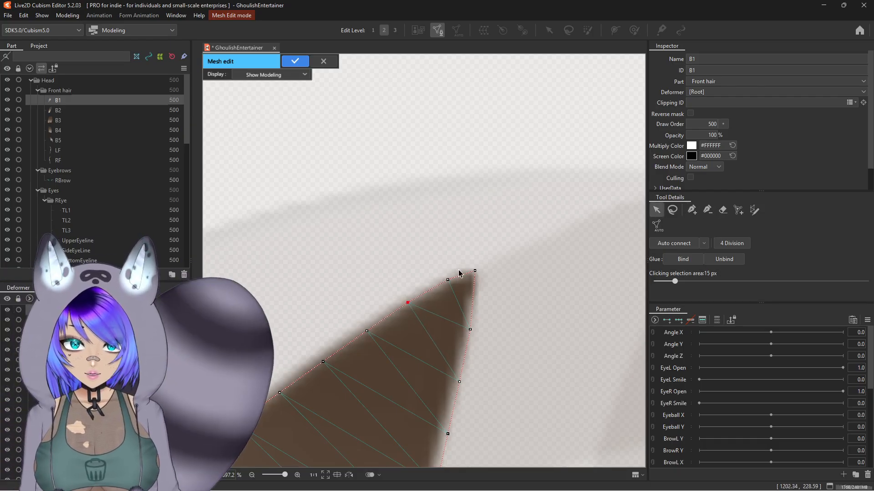
{"action": "left_click", "coordinate": [448, 281]}
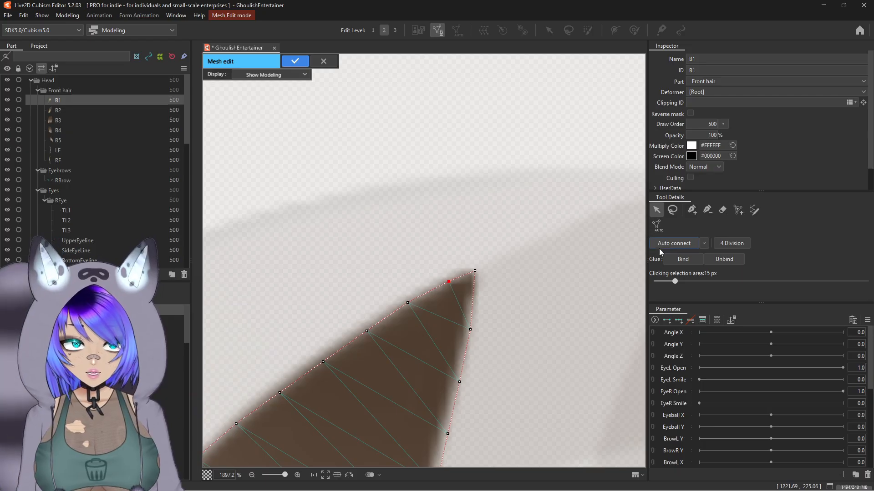
{"action": "left_click", "coordinate": [692, 211]}
{"action": "scroll", "coordinate": [464, 269], "scroll_direction": "down", "scroll_amount": 2}
{"action": "left_click_drag", "start_coordinate": [464, 269], "coordinate": [468, 208]}
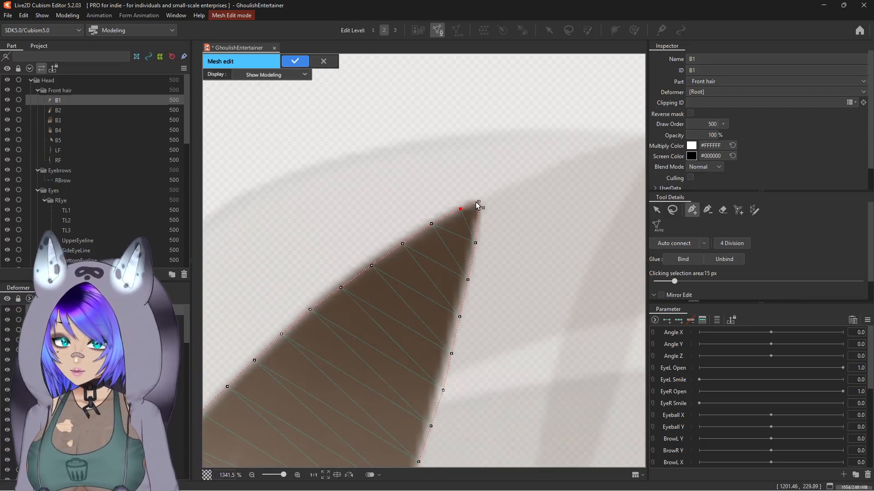
Step: Draw a new closed mesh-mapping stroke looping around the whole strand from the tip
{"action": "left_click", "coordinate": [751, 211]}
{"action": "mouse_move", "coordinate": [492, 197]}
{"action": "left_mouse_down"}
{"action": "mouse_move", "coordinate": [491, 314]}
{"action": "mouse_move", "coordinate": [503, 121]}
{"action": "left_mouse_up"}
{"action": "scroll", "coordinate": [496, 222], "scroll_direction": "down", "scroll_amount": 3}
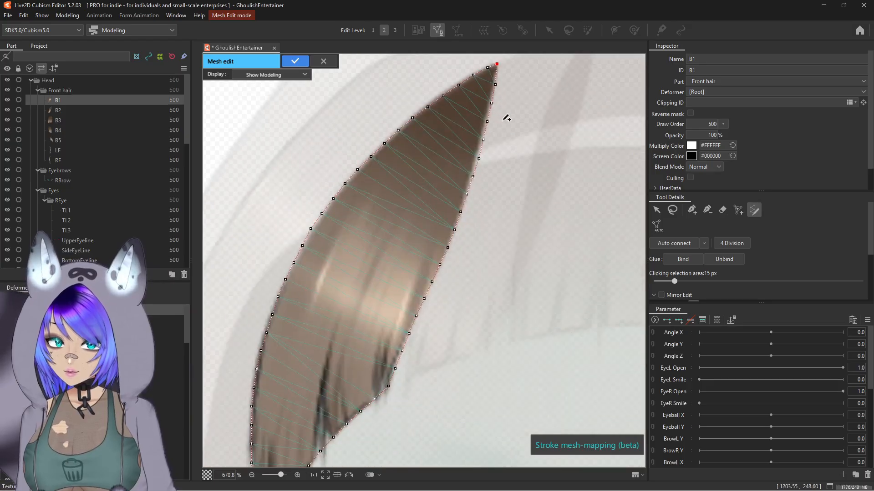
{"action": "scroll", "coordinate": [504, 120], "scroll_direction": "down", "scroll_amount": 2}
{"action": "mouse_move", "coordinate": [503, 76]}
{"action": "left_mouse_down"}
{"action": "mouse_move", "coordinate": [501, 134]}
{"action": "mouse_move", "coordinate": [463, 246]}
{"action": "left_mouse_up"}
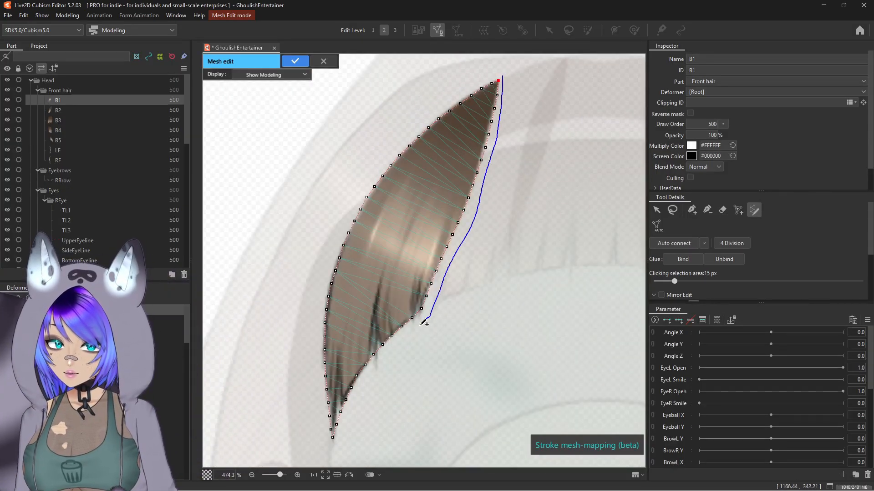
{"action": "mouse_move", "coordinate": [336, 450]}
{"action": "left_mouse_down"}
{"action": "mouse_move", "coordinate": [306, 391]}
{"action": "mouse_move", "coordinate": [304, 348]}
{"action": "mouse_move", "coordinate": [306, 293]}
{"action": "mouse_move", "coordinate": [327, 222]}
{"action": "left_mouse_up"}
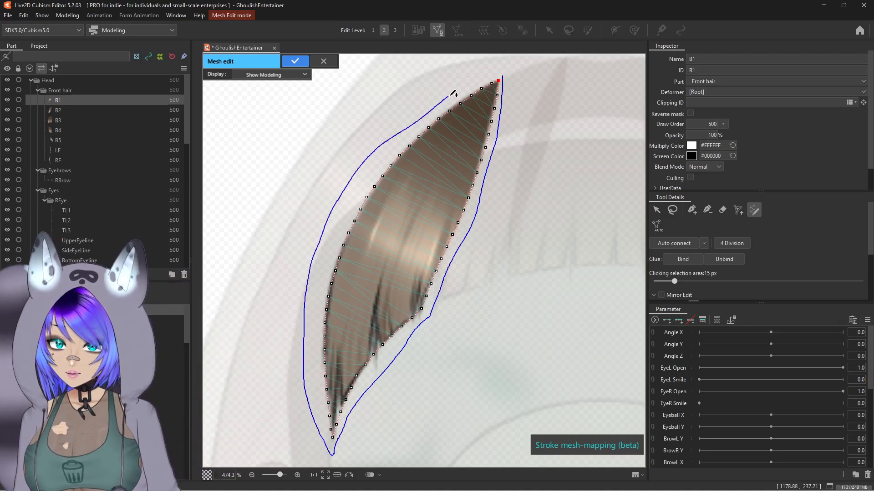
{"action": "left_click_drag", "start_coordinate": [499, 73], "coordinate": [499, 75]}
Step: Pull the new stroke's control points near the upper tip and along the right edge closer to the strand
{"action": "scroll", "coordinate": [521, 73], "scroll_direction": "up", "scroll_amount": 3}
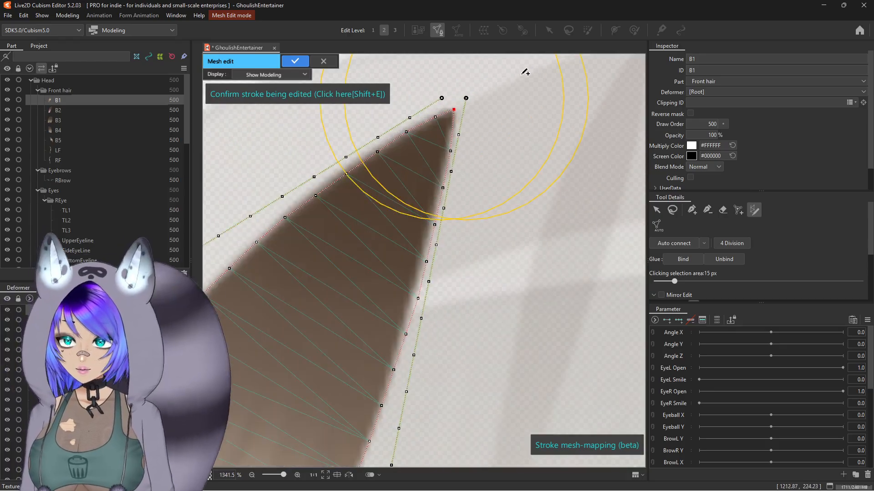
{"action": "mouse_move", "coordinate": [462, 101]}
{"action": "left_mouse_down"}
{"action": "mouse_move", "coordinate": [469, 101]}
{"action": "mouse_move", "coordinate": [461, 97]}
{"action": "left_mouse_up"}
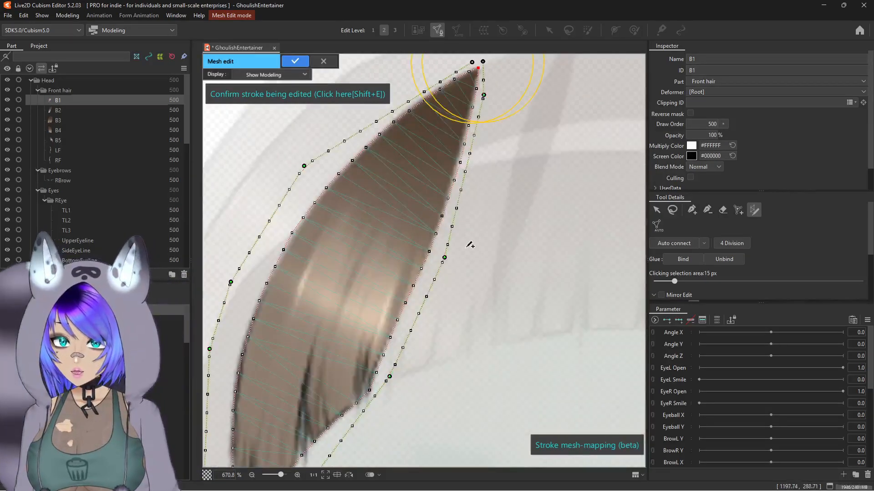
{"action": "scroll", "coordinate": [470, 245], "scroll_direction": "up", "scroll_amount": 3}
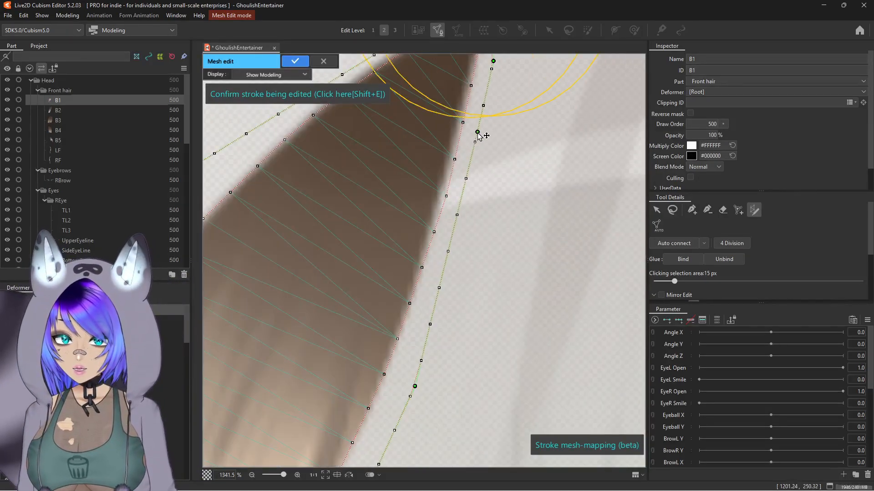
{"action": "left_click_drag", "start_coordinate": [470, 171], "coordinate": [435, 240]}
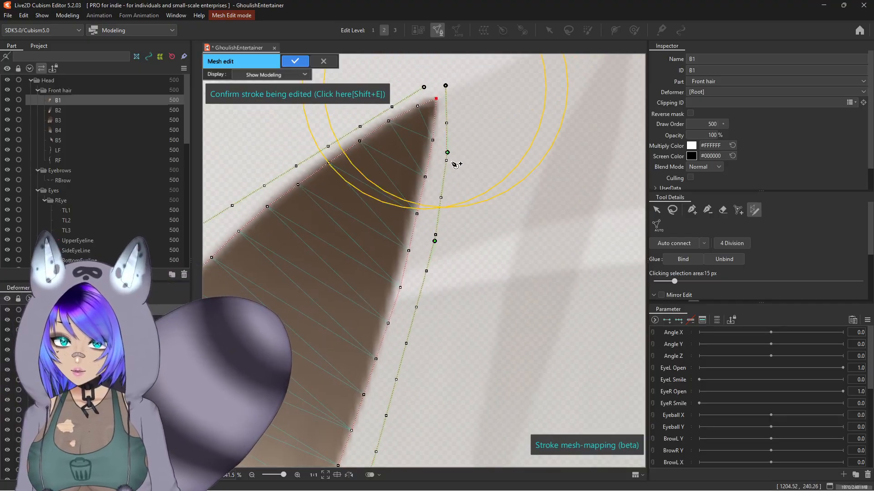
{"action": "left_click_drag", "start_coordinate": [447, 153], "coordinate": [441, 174]}
{"action": "mouse_move", "coordinate": [436, 243]}
{"action": "left_mouse_down"}
{"action": "mouse_move", "coordinate": [425, 248]}
{"action": "mouse_move", "coordinate": [457, 213]}
{"action": "mouse_move", "coordinate": [480, 143]}
{"action": "left_mouse_up"}
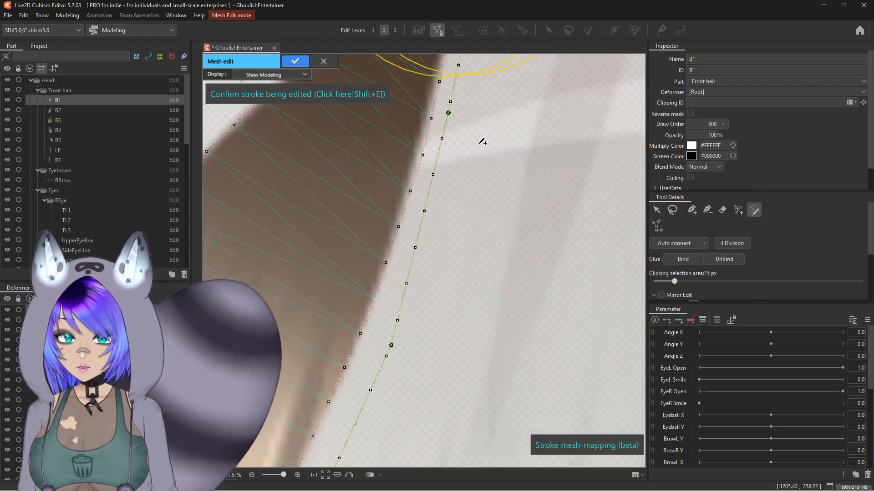
{"action": "scroll", "coordinate": [479, 144], "scroll_direction": "down", "scroll_amount": 2}
{"action": "left_click_drag", "start_coordinate": [442, 176], "coordinate": [441, 176]}
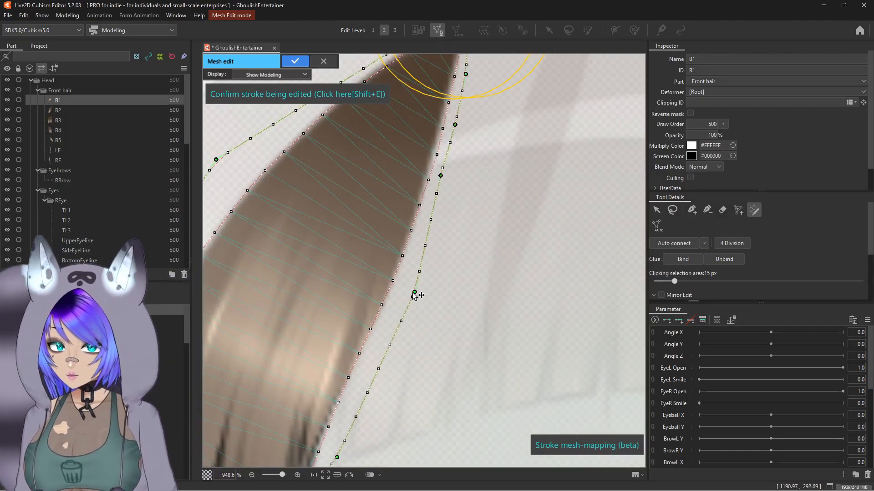
{"action": "left_click_drag", "start_coordinate": [413, 294], "coordinate": [402, 293]}
Step: Adjust the right-edge control points down to the bottom tip so the stroke hugs the strand
{"action": "left_click_drag", "start_coordinate": [413, 335], "coordinate": [509, 74]}
{"action": "left_click_drag", "start_coordinate": [466, 209], "coordinate": [365, 371]}
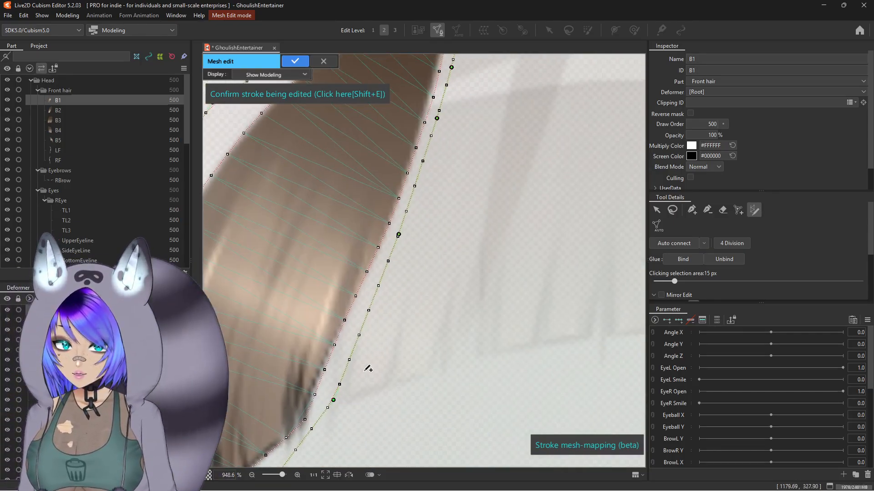
{"action": "scroll", "coordinate": [433, 205], "scroll_direction": "up", "scroll_amount": 2}
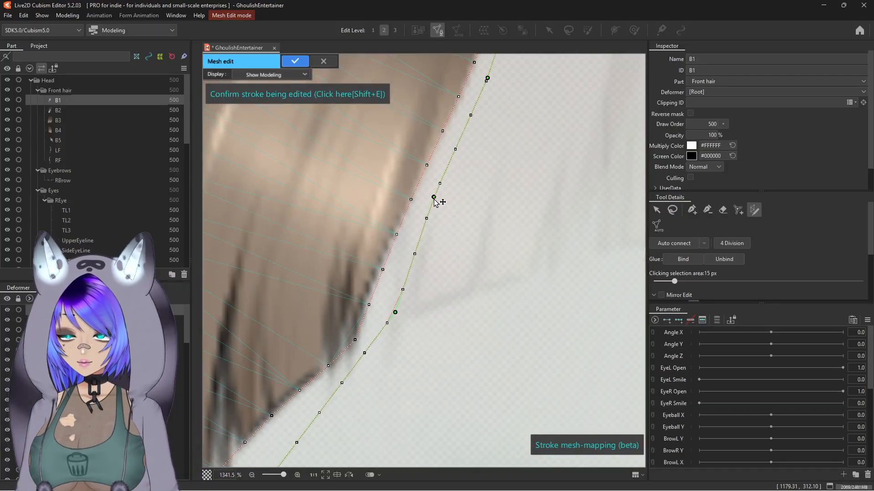
{"action": "mouse_move", "coordinate": [396, 315]}
{"action": "left_mouse_down"}
{"action": "mouse_move", "coordinate": [403, 291]}
{"action": "mouse_move", "coordinate": [388, 343]}
{"action": "mouse_move", "coordinate": [368, 368]}
{"action": "mouse_move", "coordinate": [512, 145]}
{"action": "left_mouse_up"}
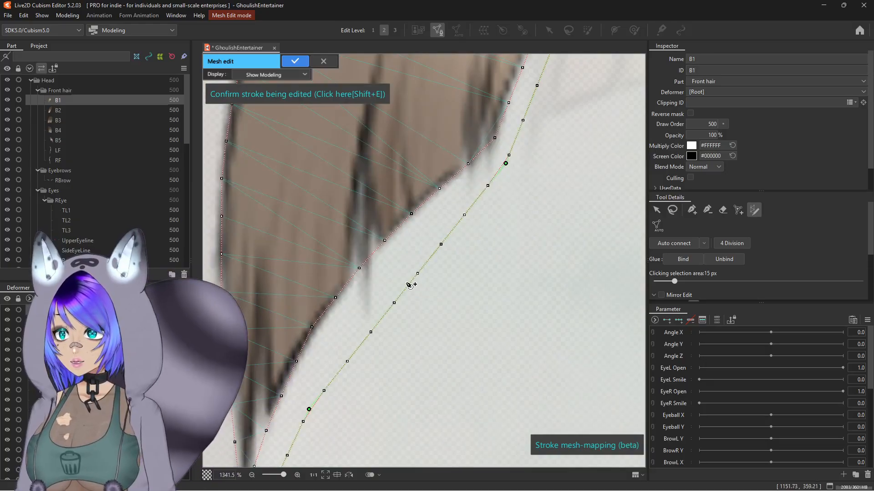
{"action": "mouse_move", "coordinate": [410, 285]}
{"action": "left_mouse_down"}
{"action": "mouse_move", "coordinate": [430, 228]}
{"action": "mouse_move", "coordinate": [426, 241]}
{"action": "left_mouse_up"}
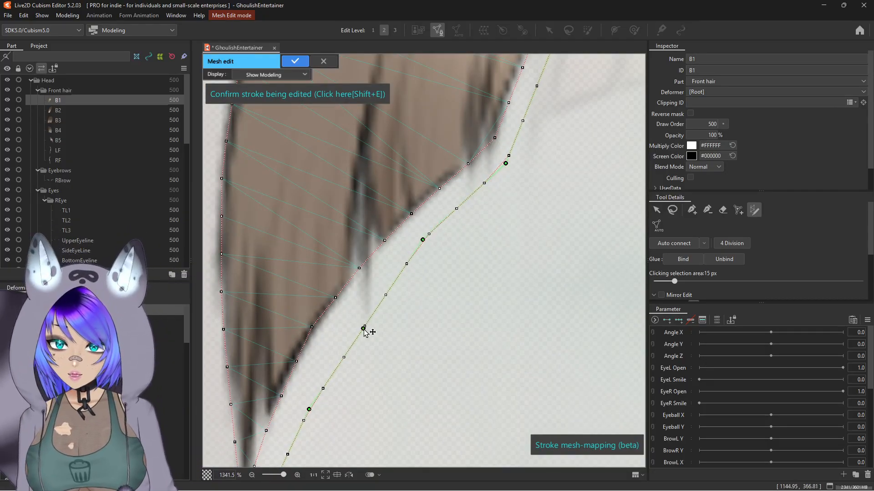
{"action": "scroll", "coordinate": [363, 328], "scroll_direction": "down", "scroll_amount": 3}
{"action": "left_click_drag", "start_coordinate": [362, 328], "coordinate": [447, 251]}
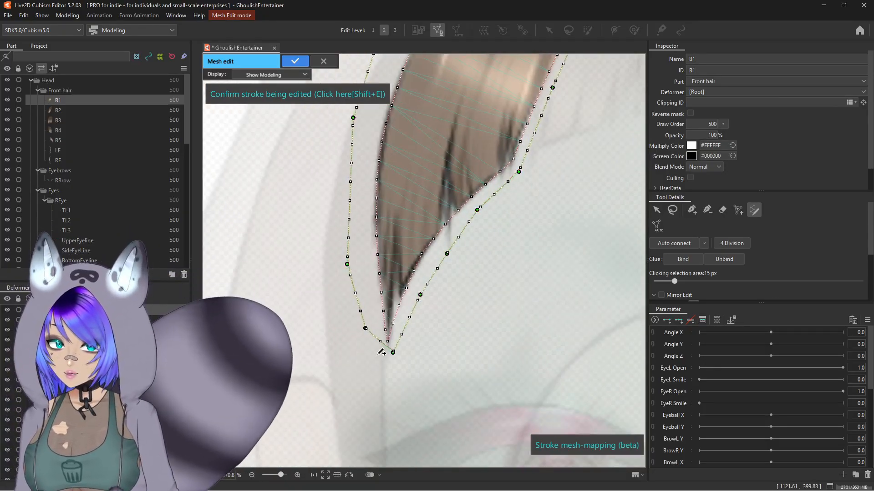
{"action": "left_click_drag", "start_coordinate": [390, 354], "coordinate": [385, 367]}
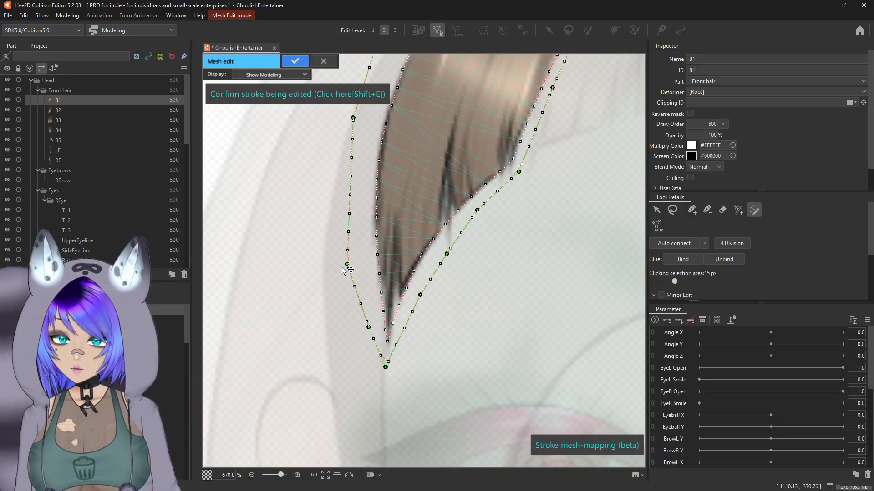
Step: Reshape the stroke's left-edge control points and upper tip to follow the strand's outline
{"action": "mouse_move", "coordinate": [343, 267]}
{"action": "left_mouse_down"}
{"action": "mouse_move", "coordinate": [360, 267]}
{"action": "mouse_move", "coordinate": [376, 357]}
{"action": "left_mouse_up"}
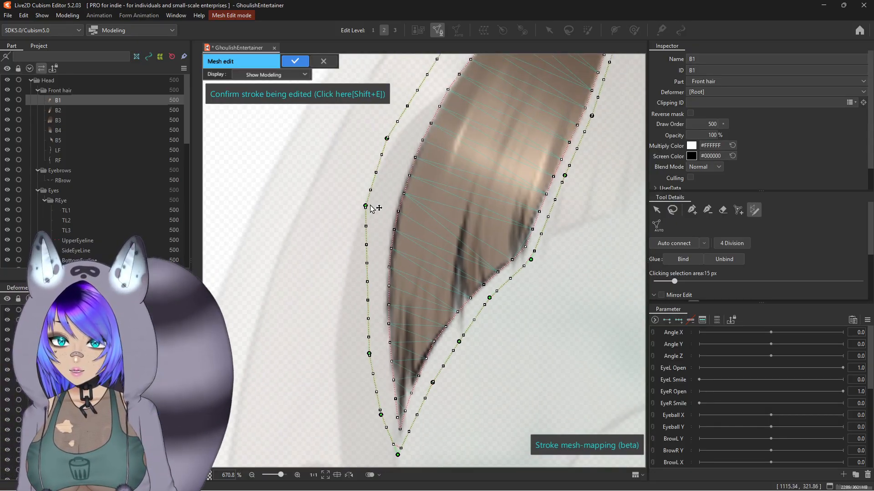
{"action": "left_click_drag", "start_coordinate": [365, 206], "coordinate": [379, 206]}
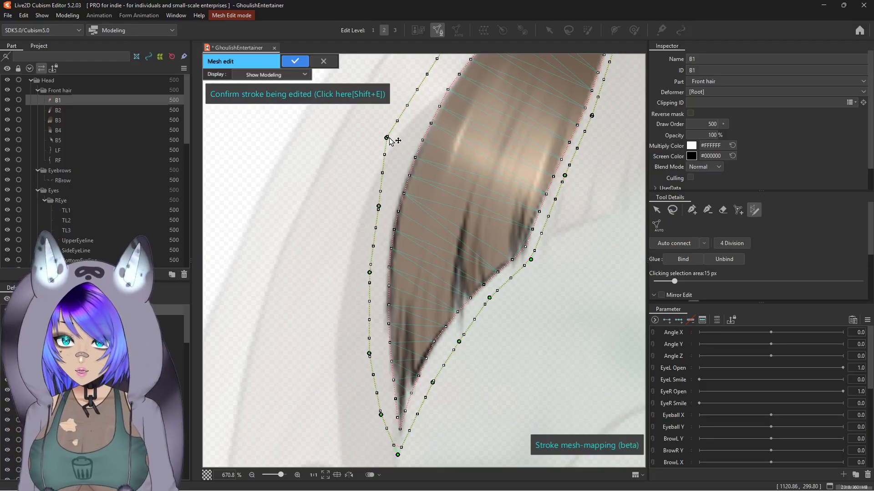
{"action": "left_click_drag", "start_coordinate": [389, 139], "coordinate": [406, 131]}
{"action": "left_click", "coordinate": [391, 165]}
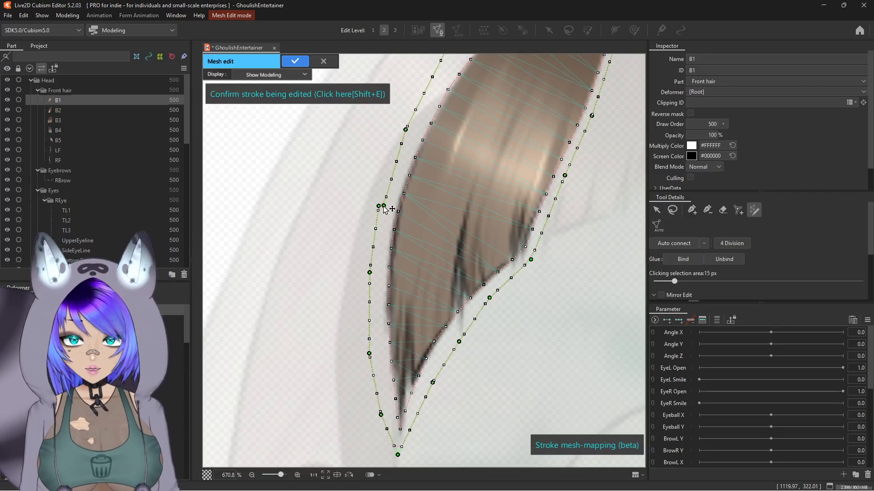
{"action": "left_click_drag", "start_coordinate": [393, 167], "coordinate": [314, 359]}
{"action": "scroll", "coordinate": [343, 332], "scroll_direction": "up", "scroll_amount": 2}
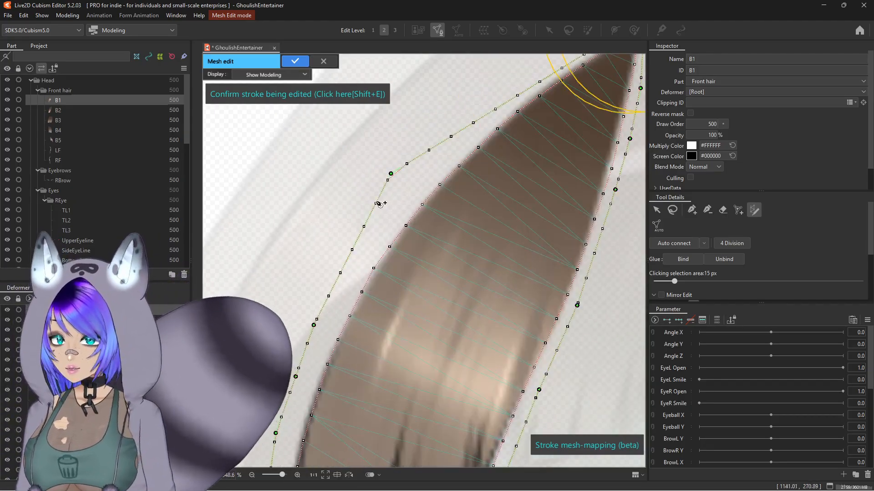
{"action": "left_click_drag", "start_coordinate": [391, 176], "coordinate": [410, 183]}
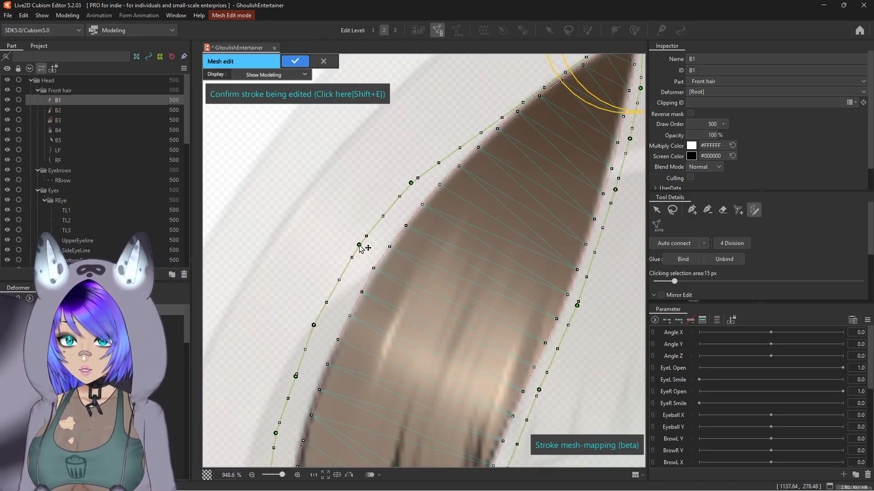
{"action": "left_click_drag", "start_coordinate": [395, 221], "coordinate": [294, 332]}
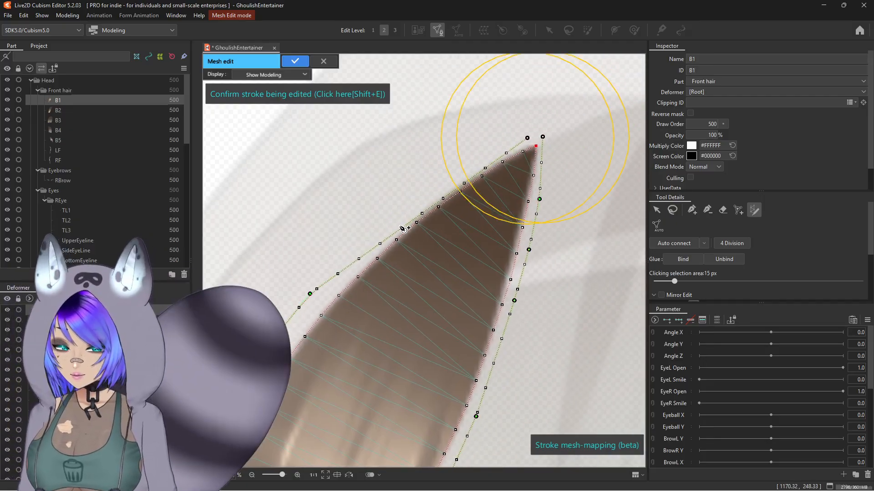
{"action": "left_click", "coordinate": [400, 228]}
{"action": "left_click_drag", "start_coordinate": [400, 229], "coordinate": [402, 216]}
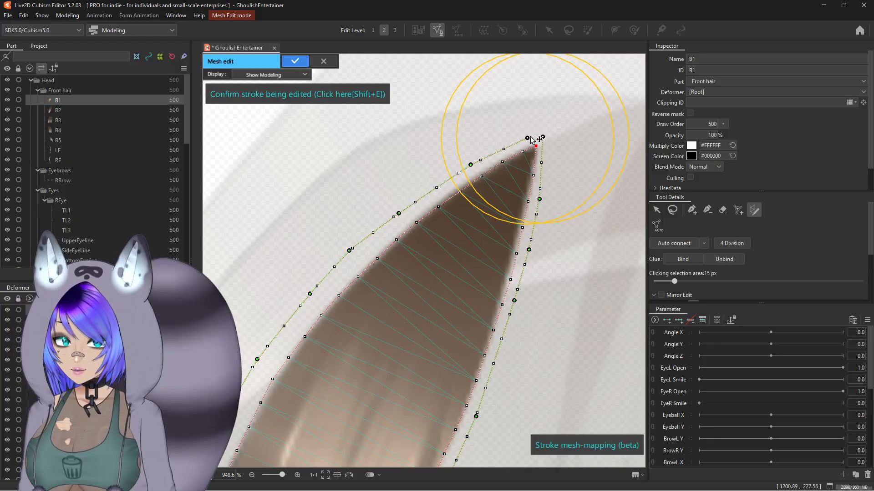
{"action": "left_click_drag", "start_coordinate": [528, 138], "coordinate": [532, 134]}
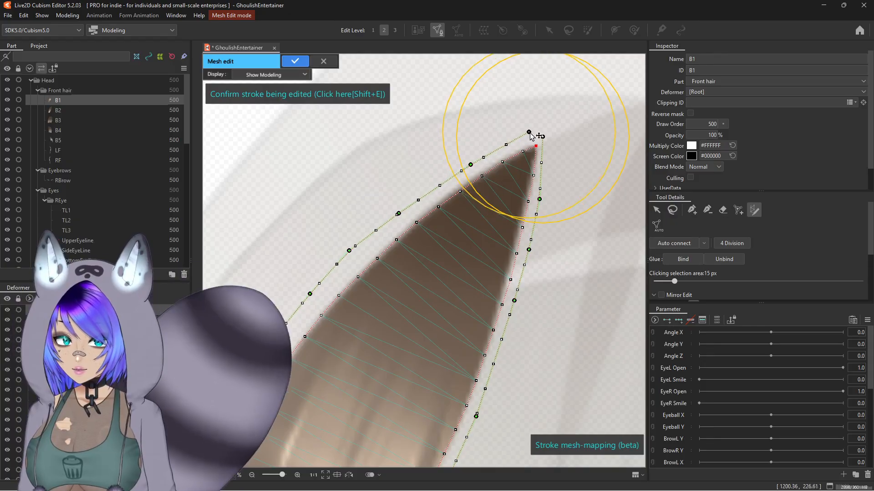
Step: Confirm the stroke and add vertices at the strand's upper tip and along its right edge
{"action": "left_click", "coordinate": [696, 214]}
{"action": "left_click", "coordinate": [422, 260]}
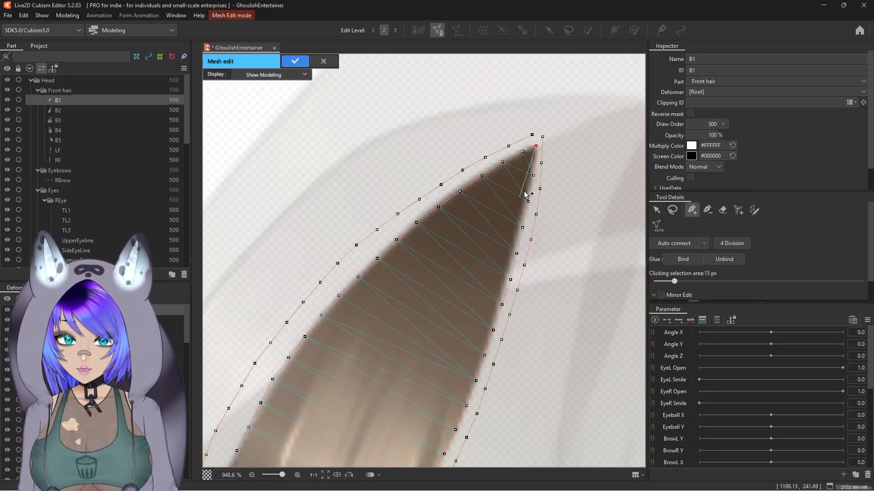
{"action": "scroll", "coordinate": [527, 189], "scroll_direction": "up", "scroll_amount": 3}
{"action": "left_click", "coordinate": [543, 105]}
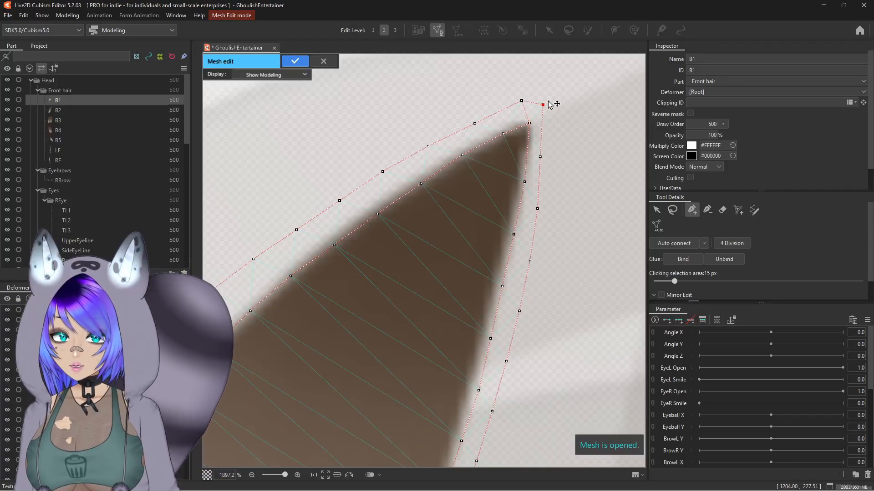
{"action": "left_click", "coordinate": [543, 128]}
{"action": "left_click", "coordinate": [545, 160]}
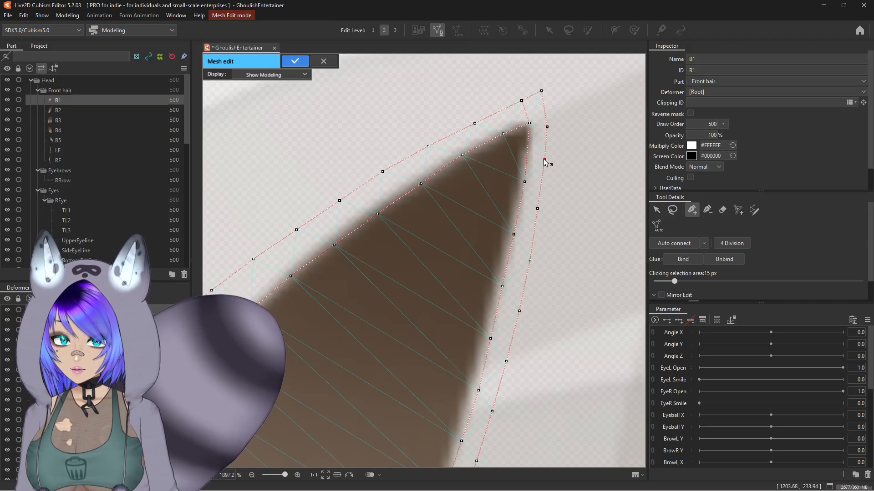
{"action": "scroll", "coordinate": [539, 214], "scroll_direction": "down", "scroll_amount": 8}
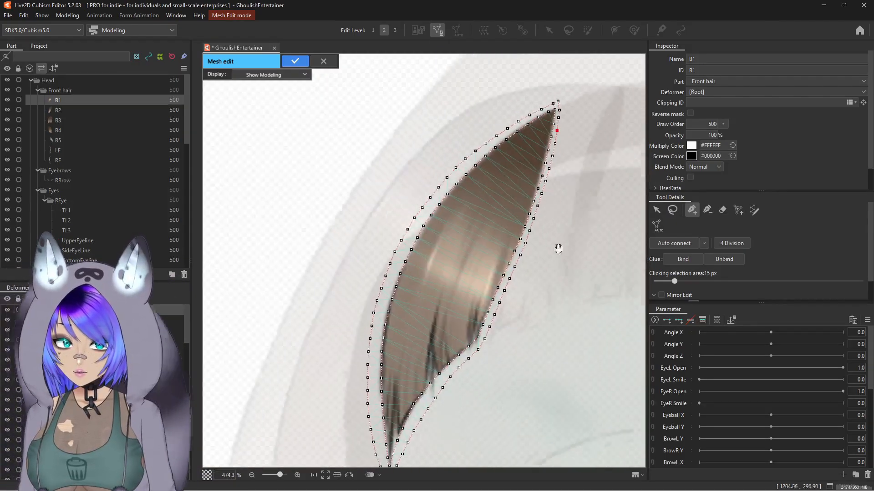
Step: Erase the extra interior vertices running through the middle of the strand with the vertex eraser
{"action": "left_click_drag", "start_coordinate": [558, 248], "coordinate": [550, 227]}
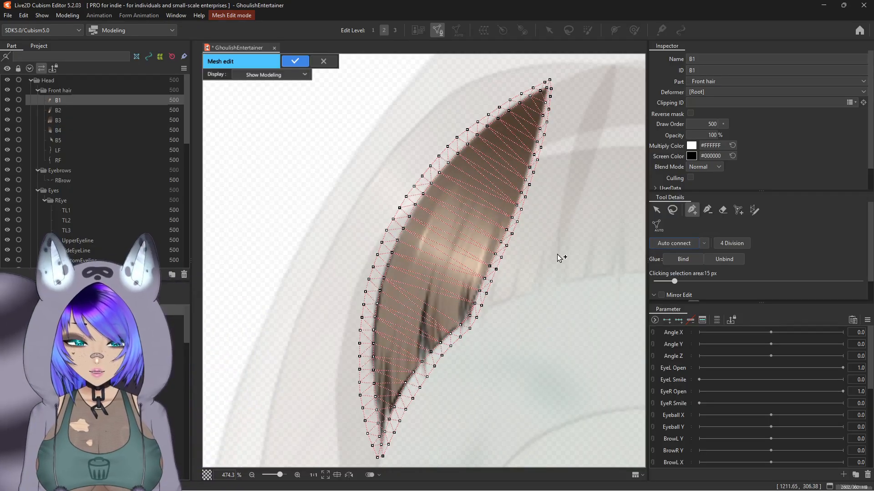
{"action": "left_click", "coordinate": [723, 210]}
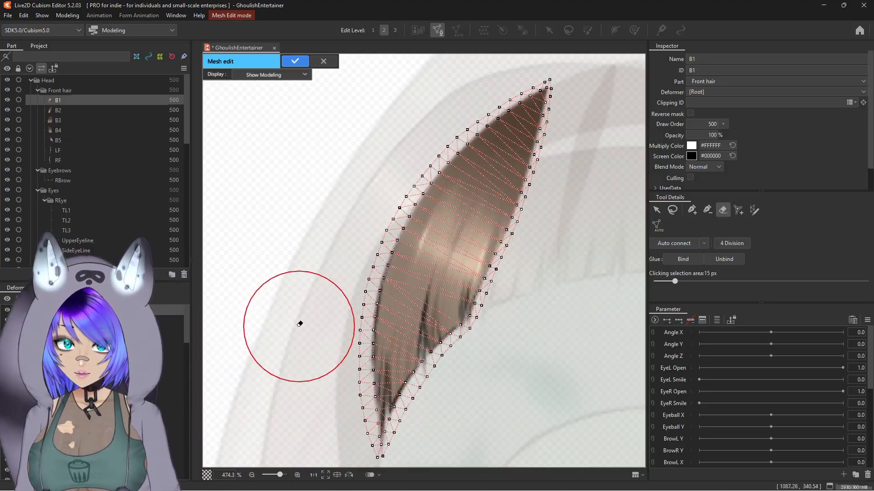
{"action": "scroll", "coordinate": [475, 330], "scroll_direction": "up", "scroll_amount": 2}
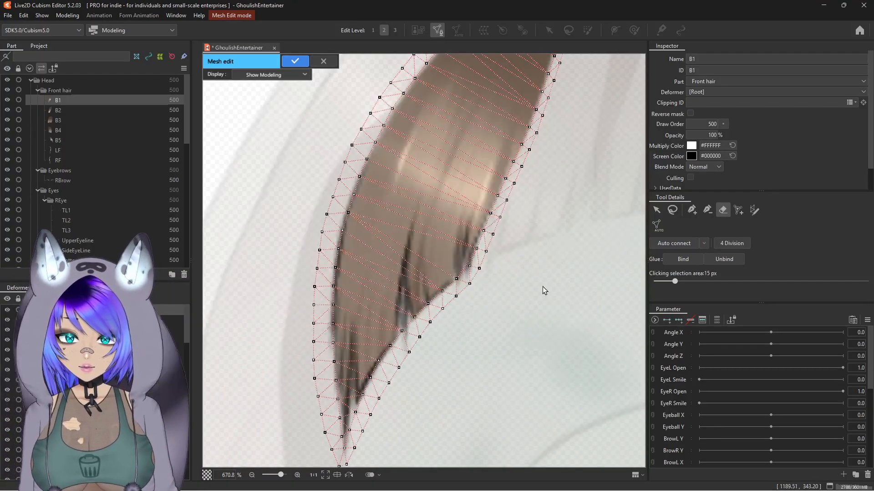
{"action": "left_click", "coordinate": [466, 120]}
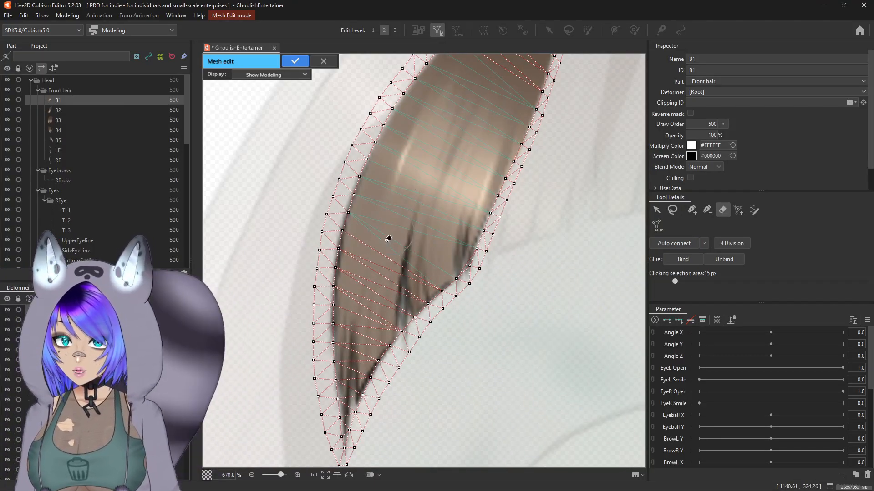
{"action": "left_click_drag", "start_coordinate": [383, 284], "coordinate": [403, 232]}
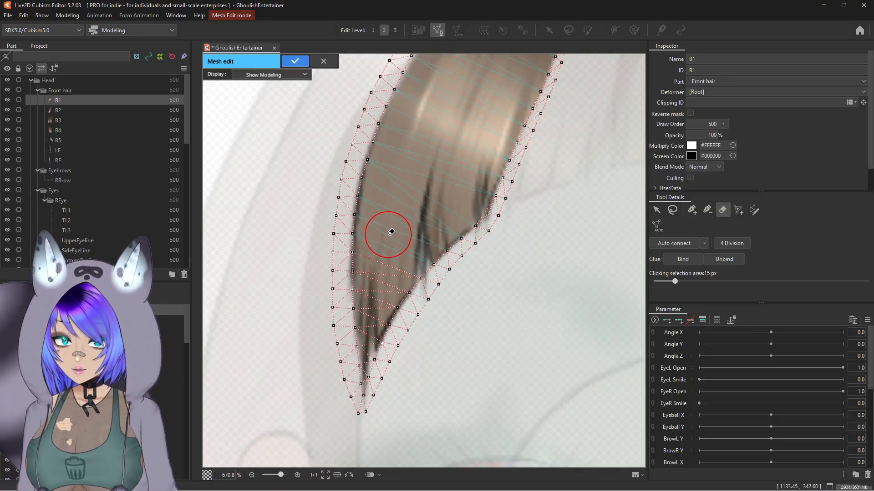
Step: Inspect the mesh around the strand's lower tip up close
{"action": "scroll", "coordinate": [395, 260], "scroll_direction": "up", "scroll_amount": 2}
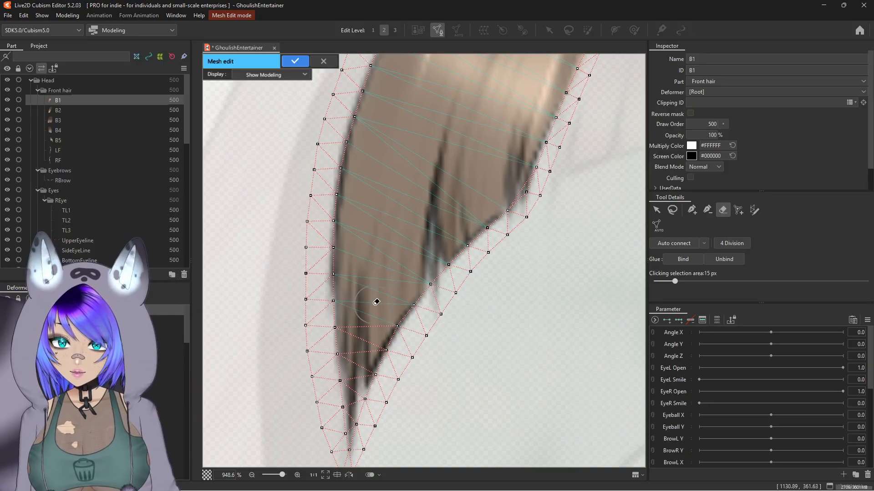
{"action": "scroll", "coordinate": [371, 310], "scroll_direction": "up", "scroll_amount": 3}
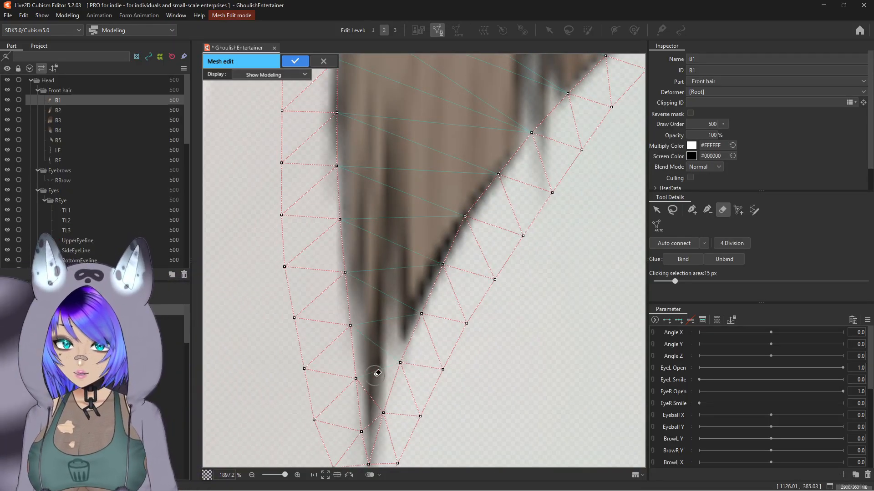
{"action": "scroll", "coordinate": [374, 395], "scroll_direction": "up", "scroll_amount": 2}
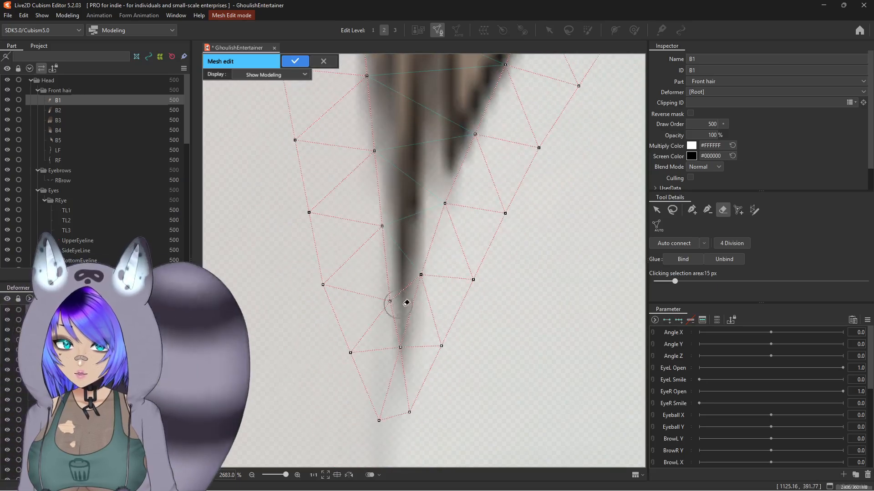
{"action": "scroll", "coordinate": [410, 267], "scroll_direction": "down", "scroll_amount": 8}
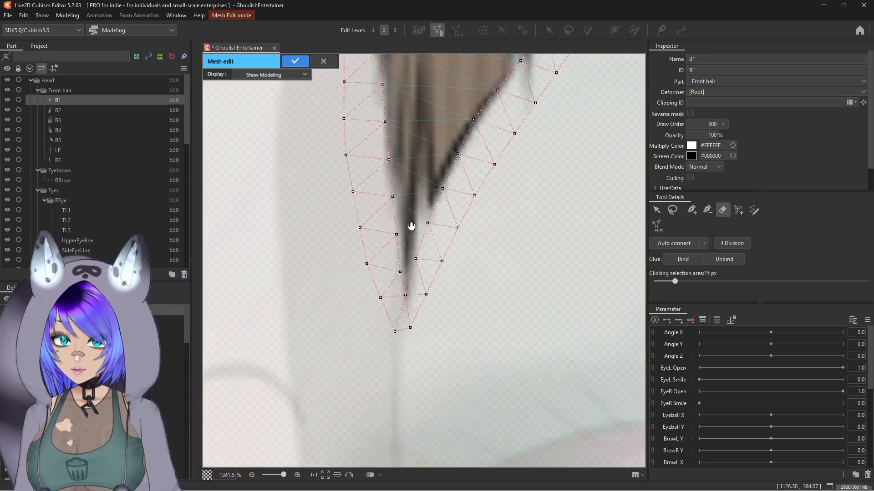
{"action": "scroll", "coordinate": [335, 399], "scroll_direction": "up", "scroll_amount": 2}
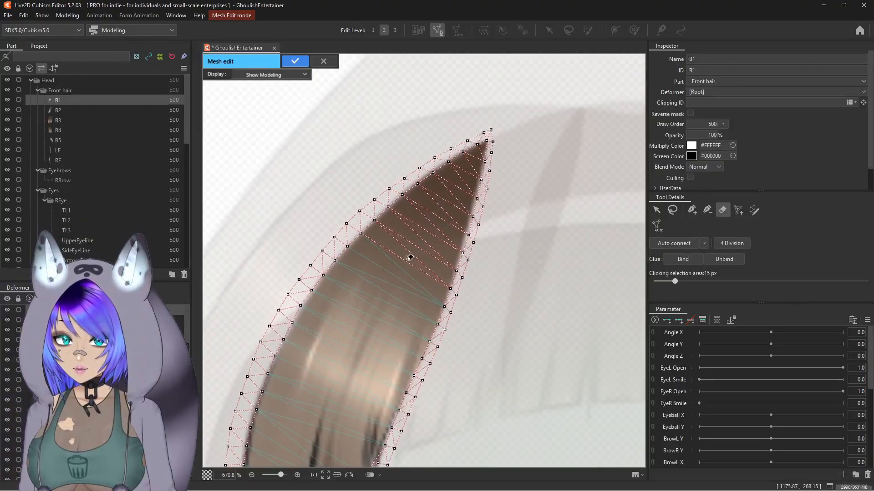
{"action": "scroll", "coordinate": [409, 255], "scroll_direction": "up", "scroll_amount": 3}
{"action": "scroll", "coordinate": [431, 189], "scroll_direction": "down", "scroll_amount": 5}
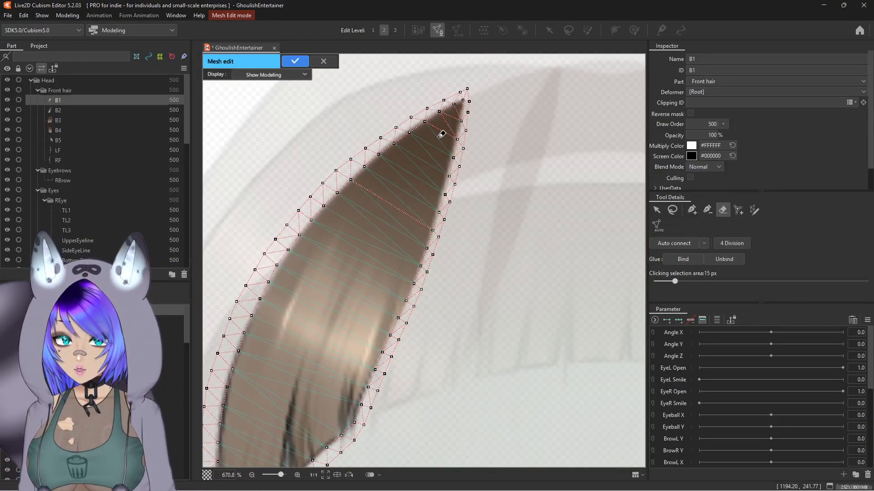
{"action": "scroll", "coordinate": [454, 117], "scroll_direction": "up", "scroll_amount": 3}
{"action": "scroll", "coordinate": [525, 162], "scroll_direction": "down", "scroll_amount": 2}
Step: Add a row of vertices down the centre of the strand from the upper tip toward the lower end
{"action": "left_click", "coordinate": [689, 210]}
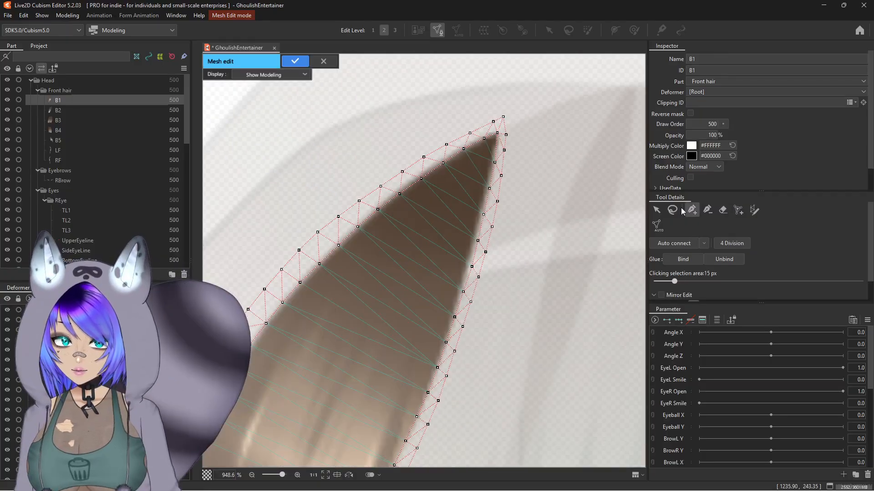
{"action": "scroll", "coordinate": [500, 135], "scroll_direction": "down", "scroll_amount": 3}
{"action": "scroll", "coordinate": [495, 111], "scroll_direction": "up", "scroll_amount": 1}
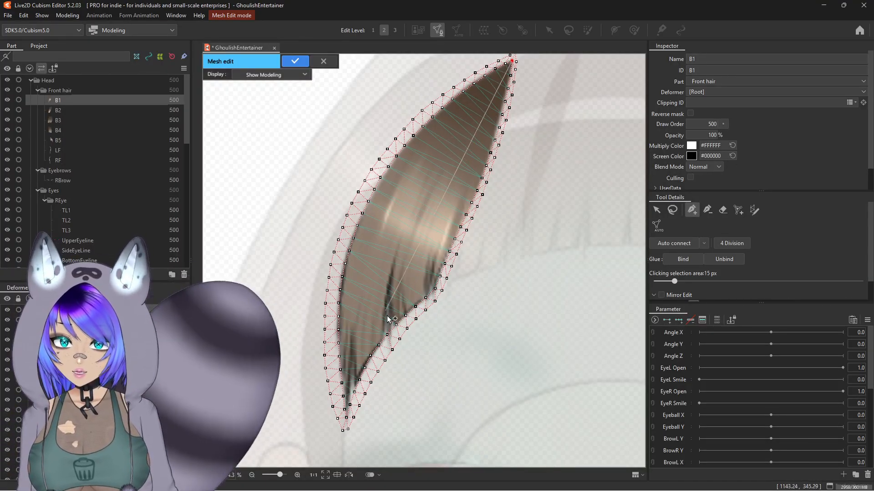
{"action": "left_click_drag", "start_coordinate": [445, 180], "coordinate": [461, 227]}
{"action": "scroll", "coordinate": [477, 192], "scroll_direction": "up", "scroll_amount": 1}
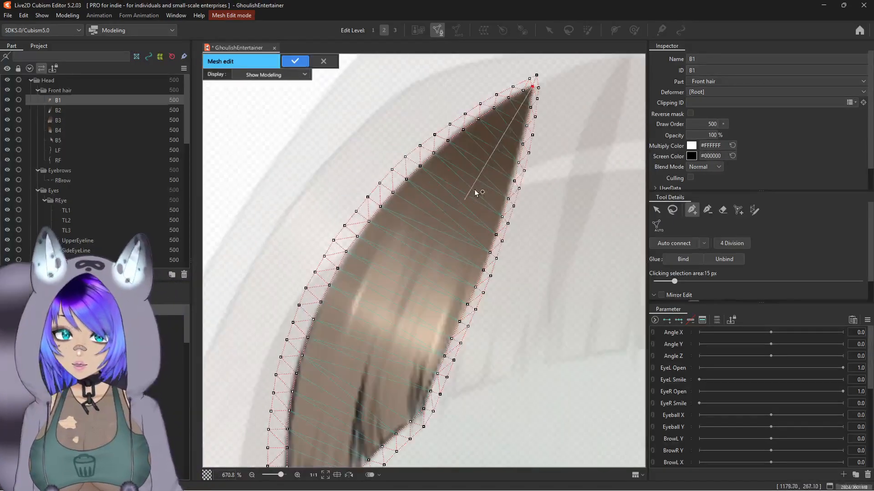
{"action": "left_click", "coordinate": [518, 105]}
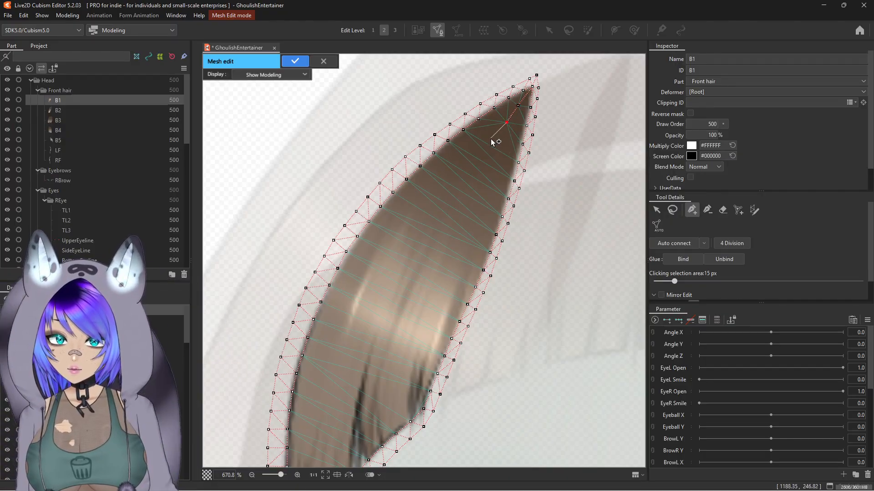
{"action": "left_click", "coordinate": [480, 157]}
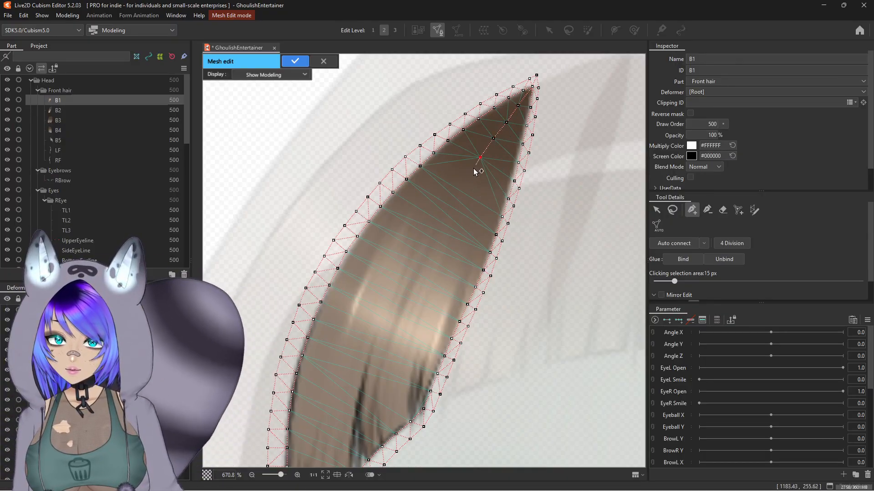
{"action": "left_click", "coordinate": [466, 176]}
{"action": "left_click", "coordinate": [449, 196]}
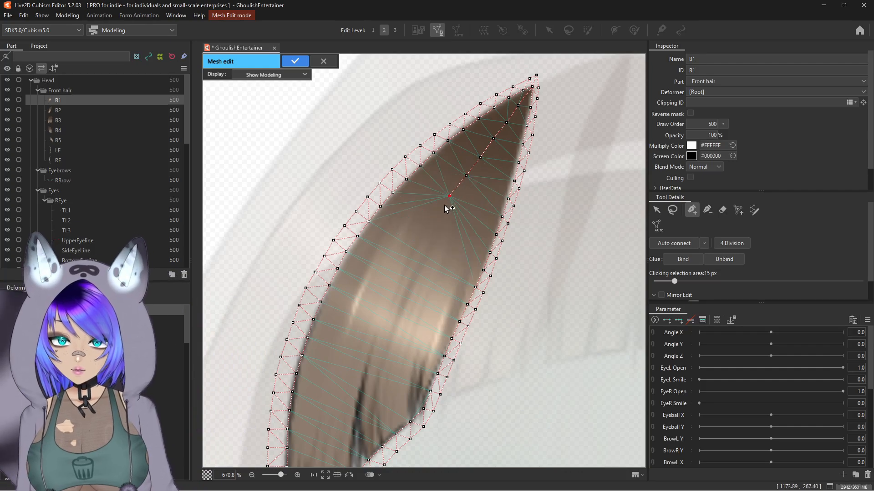
{"action": "left_click", "coordinate": [436, 218]}
{"action": "left_click", "coordinate": [416, 248]}
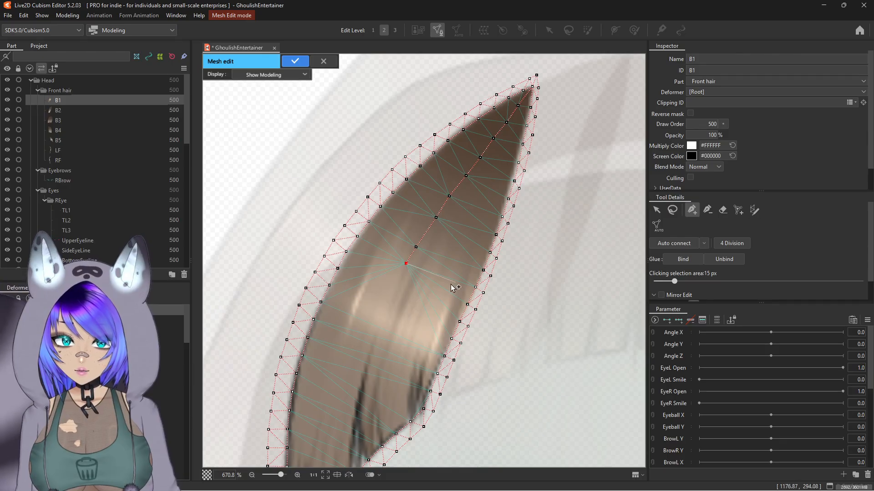
{"action": "left_click", "coordinate": [393, 285]}
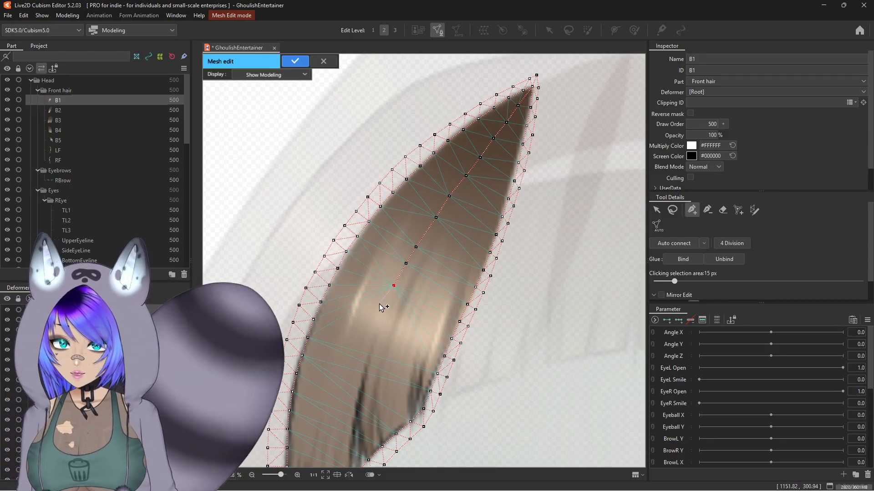
{"action": "left_click", "coordinate": [384, 307]}
{"action": "left_click", "coordinate": [373, 337]}
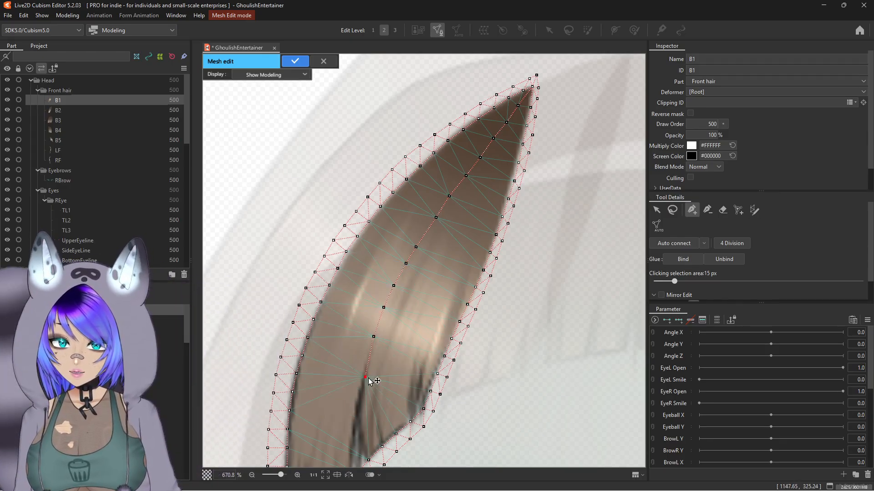
{"action": "left_click_drag", "start_coordinate": [369, 378], "coordinate": [400, 250]}
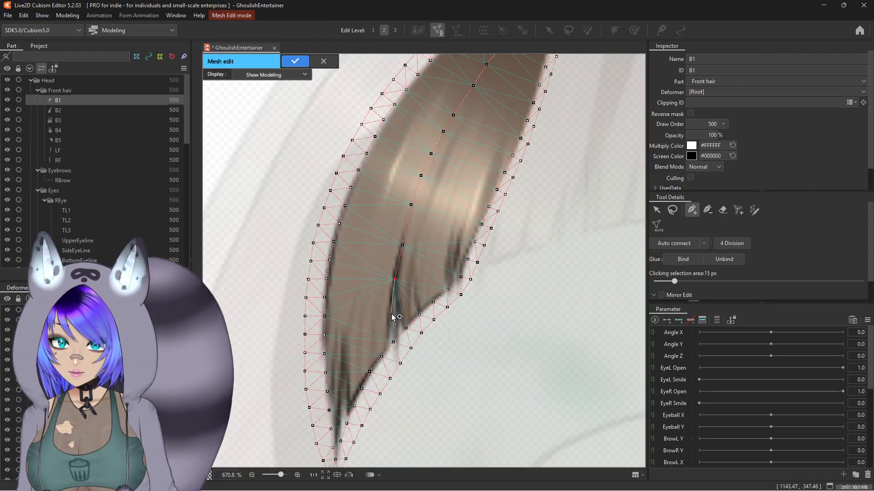
Step: Confirm the mesh edit for strand B1
{"action": "scroll", "coordinate": [392, 273], "scroll_direction": "down", "scroll_amount": 3}
{"action": "scroll", "coordinate": [441, 111], "scroll_direction": "up", "scroll_amount": 1}
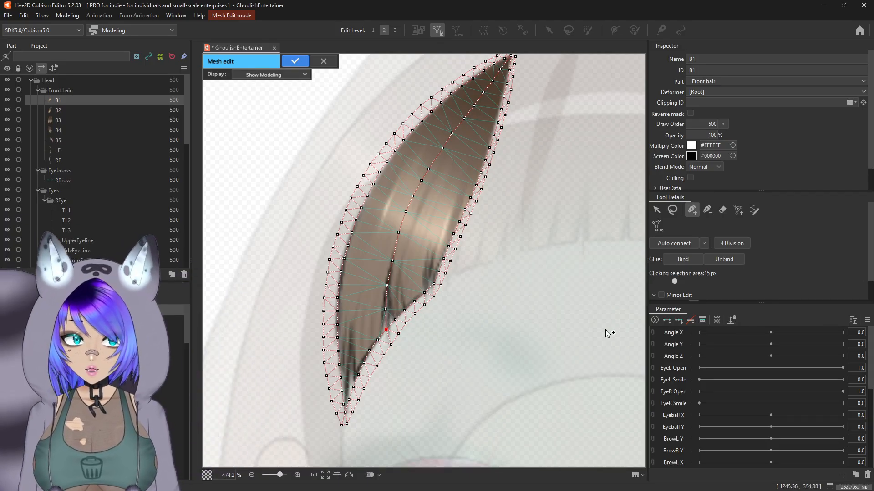
{"action": "scroll", "coordinate": [469, 282], "scroll_direction": "down", "scroll_amount": 2}
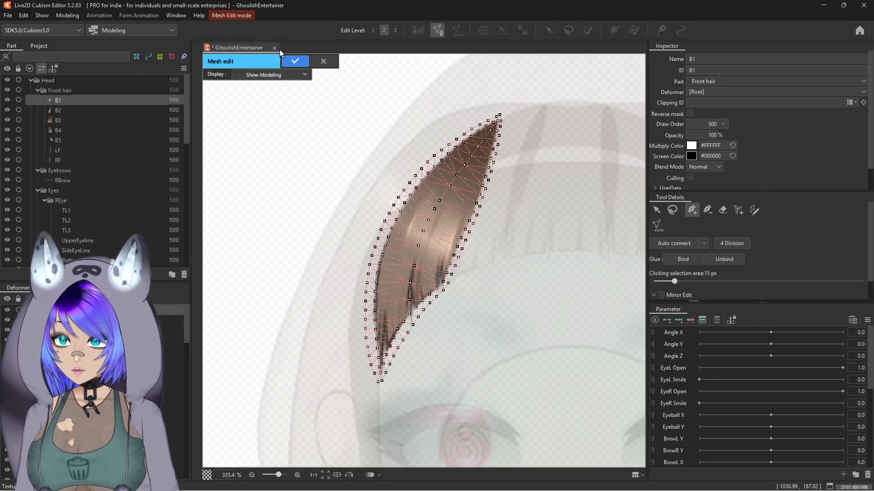
{"action": "left_click", "coordinate": [284, 61]}
Step: Try deforming the strand with the Deform Brush at different brush sizes, undoing the test strokes
{"action": "left_click", "coordinate": [634, 32]}
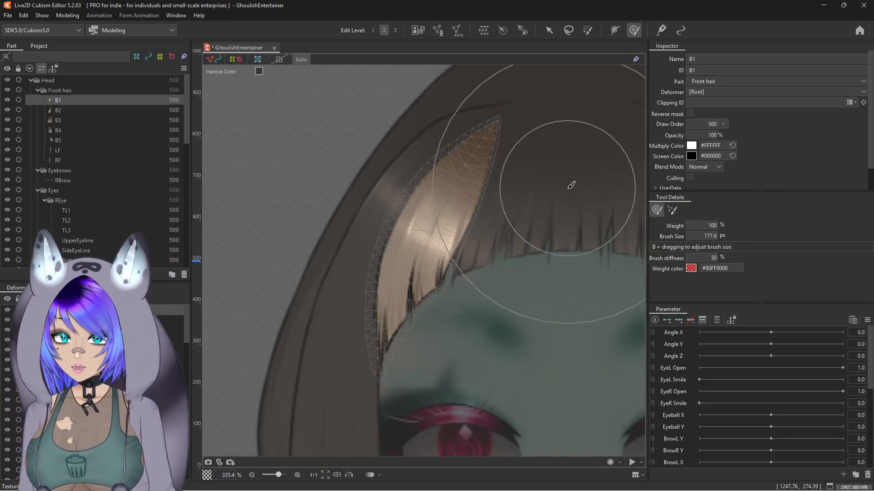
{"action": "left_click_drag", "start_coordinate": [477, 257], "coordinate": [457, 248]}
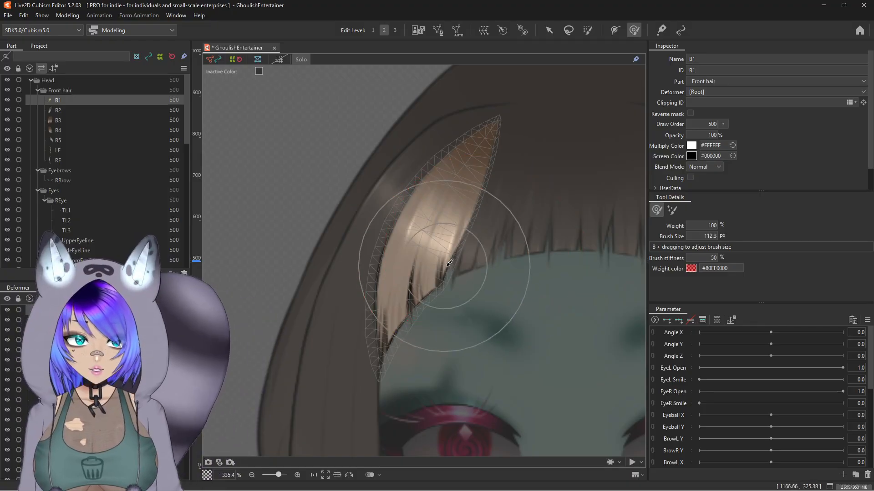
{"action": "key", "text": "b"}
{"action": "left_click_drag", "start_coordinate": [569, 277], "coordinate": [503, 282]}
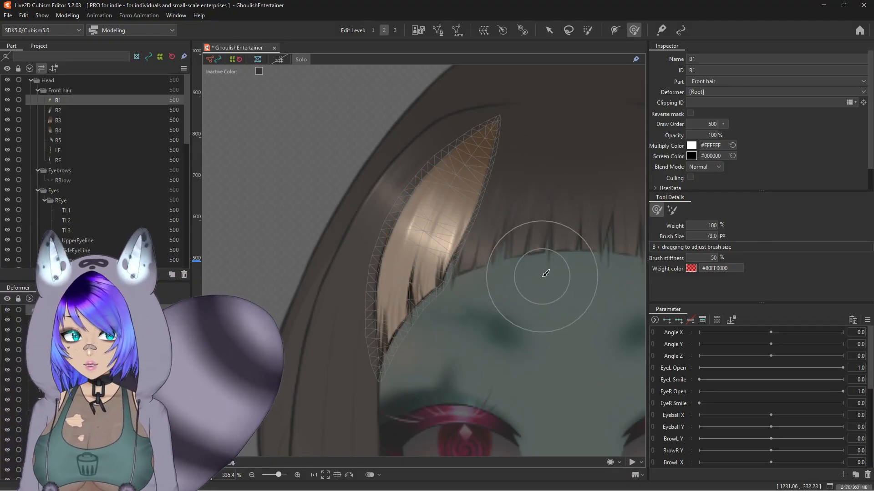
{"action": "key", "text": "b"}
{"action": "mouse_move", "coordinate": [564, 262]}
{"action": "left_mouse_down"}
{"action": "mouse_move", "coordinate": [578, 263]}
{"action": "mouse_move", "coordinate": [581, 283]}
{"action": "mouse_move", "coordinate": [575, 274]}
{"action": "left_mouse_up"}
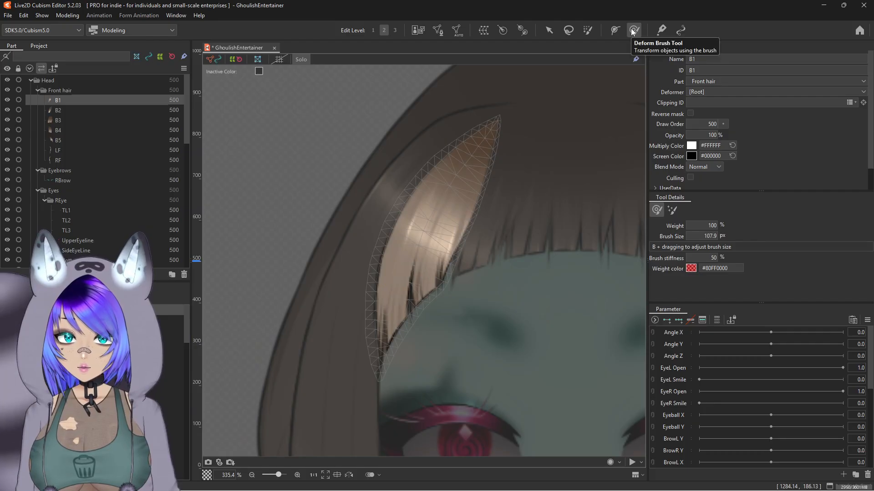
{"action": "left_click", "coordinate": [587, 30]}
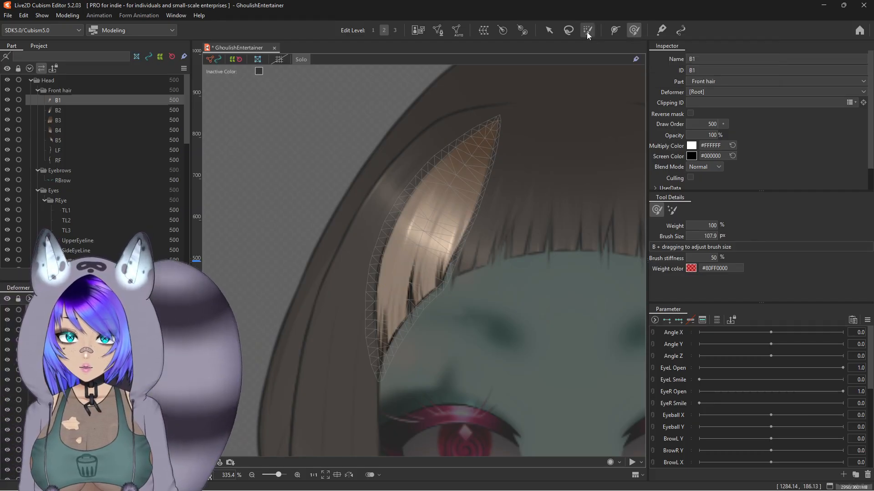
{"action": "mouse_move", "coordinate": [521, 189]}
{"action": "left_mouse_down"}
{"action": "mouse_move", "coordinate": [543, 265]}
{"action": "mouse_move", "coordinate": [573, 289]}
{"action": "left_mouse_up"}
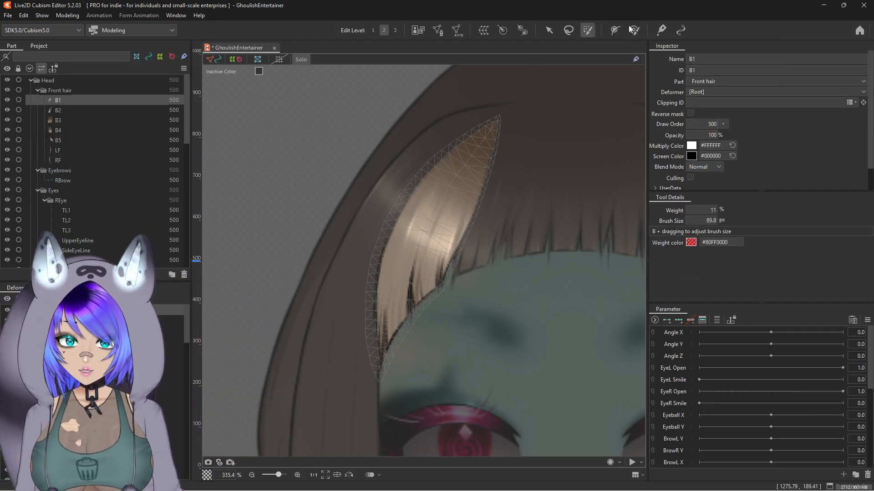
{"action": "left_click", "coordinate": [635, 30]}
{"action": "mouse_move", "coordinate": [491, 228]}
{"action": "left_mouse_down"}
{"action": "mouse_move", "coordinate": [410, 214]}
{"action": "mouse_move", "coordinate": [481, 233]}
{"action": "mouse_move", "coordinate": [389, 205]}
{"action": "mouse_move", "coordinate": [466, 206]}
{"action": "mouse_move", "coordinate": [391, 199]}
{"action": "mouse_move", "coordinate": [364, 173]}
{"action": "left_mouse_up"}
{"action": "key", "text": "ctrl+z"}
{"action": "mouse_move", "coordinate": [325, 239]}
{"action": "left_mouse_down"}
{"action": "mouse_move", "coordinate": [299, 310]}
{"action": "mouse_move", "coordinate": [377, 103]}
{"action": "mouse_move", "coordinate": [443, 88]}
{"action": "mouse_move", "coordinate": [433, 101]}
{"action": "left_mouse_up"}
{"action": "key", "text": "ctrl+z"}
{"action": "key", "text": "ctrl+z"}
{"action": "key", "text": "ctrl+z"}
{"action": "key", "text": "ctrl+z"}
{"action": "key", "text": "ctrl+z"}
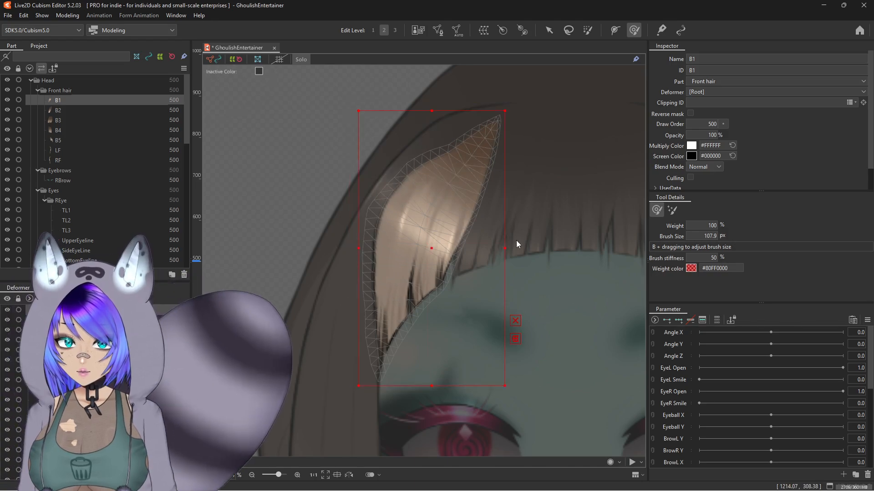
Step: Draw a four-point deform path along strand B1 from above its tip to below its end
{"action": "scroll", "coordinate": [510, 292], "scroll_direction": "down", "scroll_amount": 3}
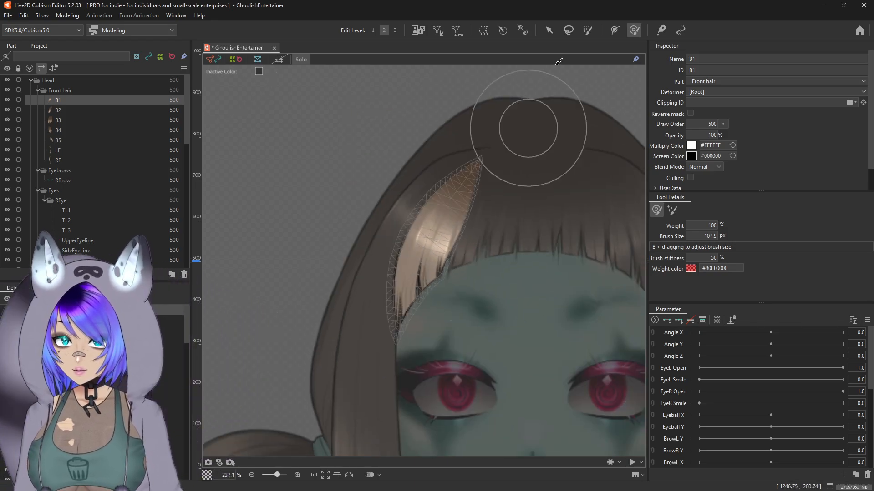
{"action": "left_click", "coordinate": [614, 30]}
{"action": "left_click", "coordinate": [494, 136]}
{"action": "left_click", "coordinate": [475, 166]}
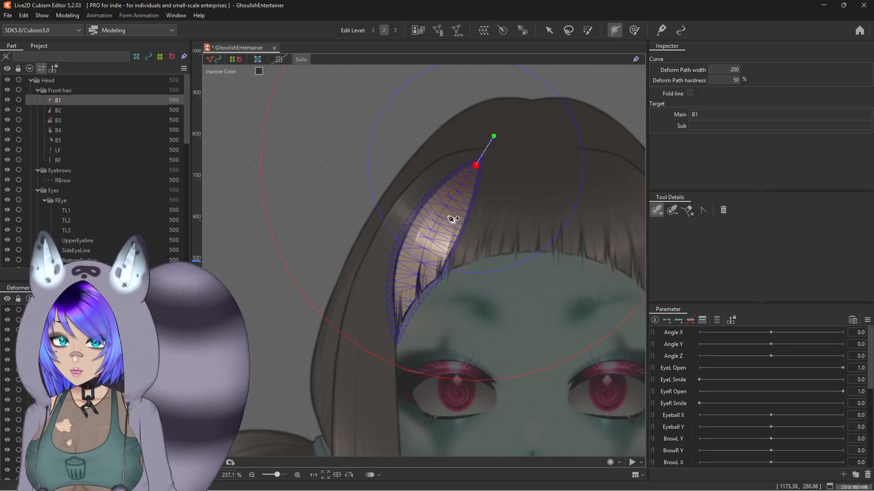
{"action": "left_click", "coordinate": [432, 225]}
{"action": "left_click", "coordinate": [421, 284]}
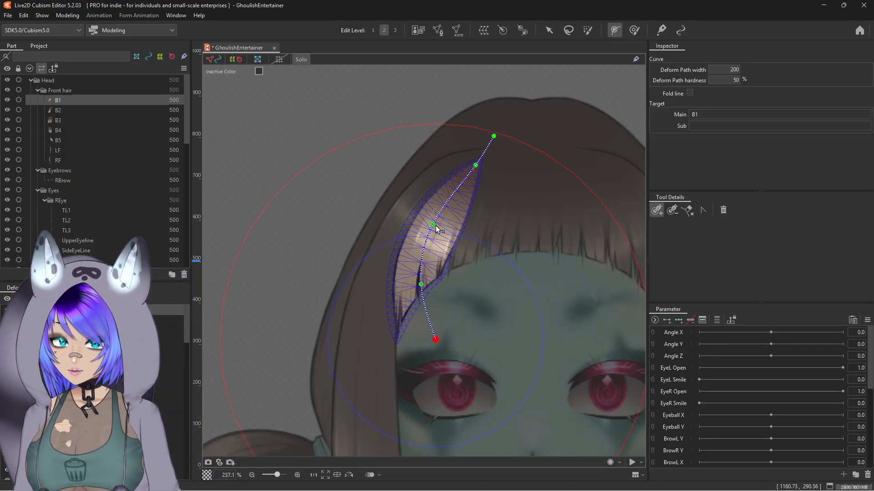
Step: Test-drag strand B1 along its deform path, undo the test, and leave Solo view
{"action": "key", "text": "v"}
{"action": "mouse_move", "coordinate": [434, 226]}
{"action": "left_mouse_down"}
{"action": "mouse_move", "coordinate": [416, 220]}
{"action": "mouse_move", "coordinate": [443, 228]}
{"action": "mouse_move", "coordinate": [408, 227]}
{"action": "mouse_move", "coordinate": [455, 228]}
{"action": "mouse_move", "coordinate": [435, 226]}
{"action": "left_mouse_up"}
{"action": "key", "text": "ctrl+z"}
{"action": "left_click", "coordinate": [302, 59]}
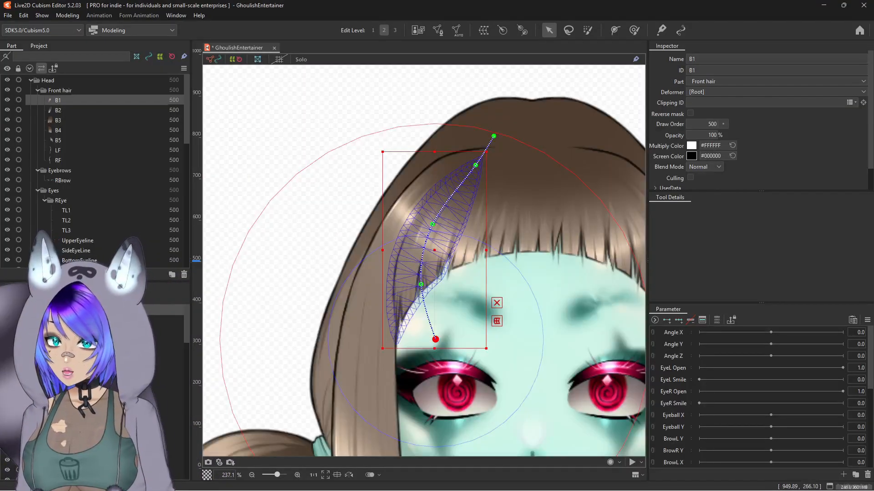
Step: Draw a four-point deform path along strand B2 and nudge its third point slightly downward
{"action": "left_click", "coordinate": [59, 110]}
{"action": "left_click", "coordinate": [617, 30]}
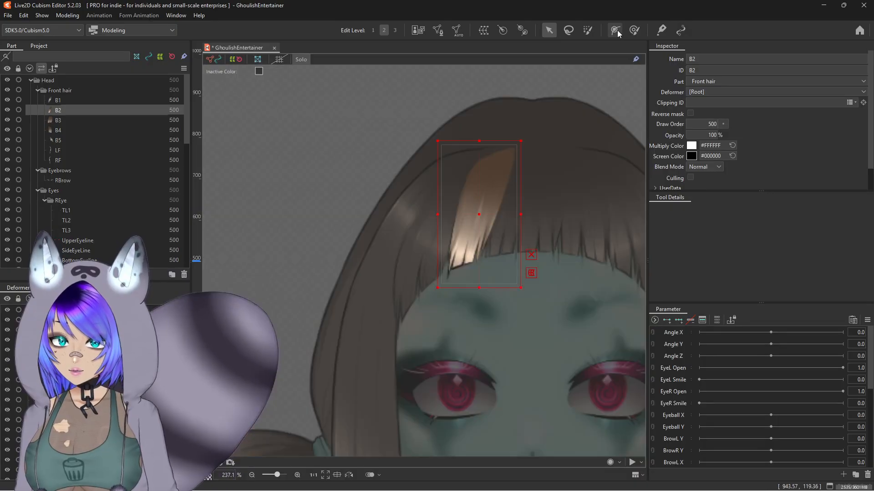
{"action": "left_click", "coordinate": [515, 119]}
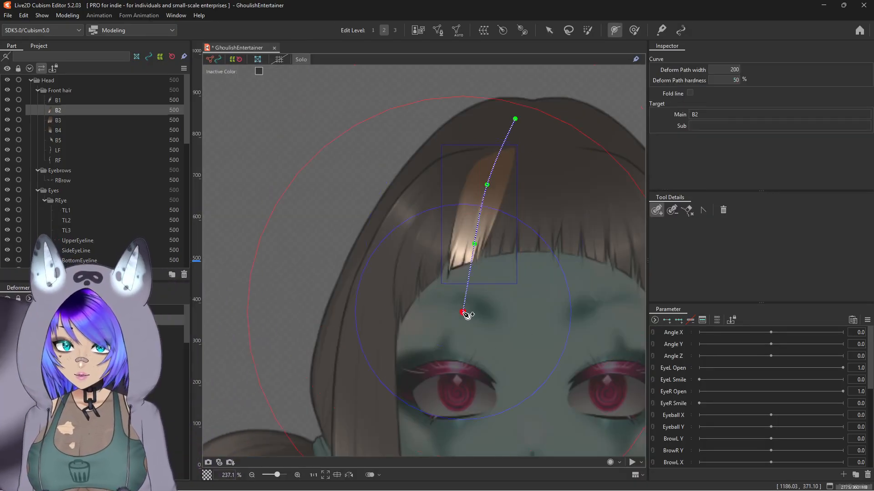
{"action": "key", "text": "a"}
{"action": "left_click_drag", "start_coordinate": [474, 244], "coordinate": [464, 259]}
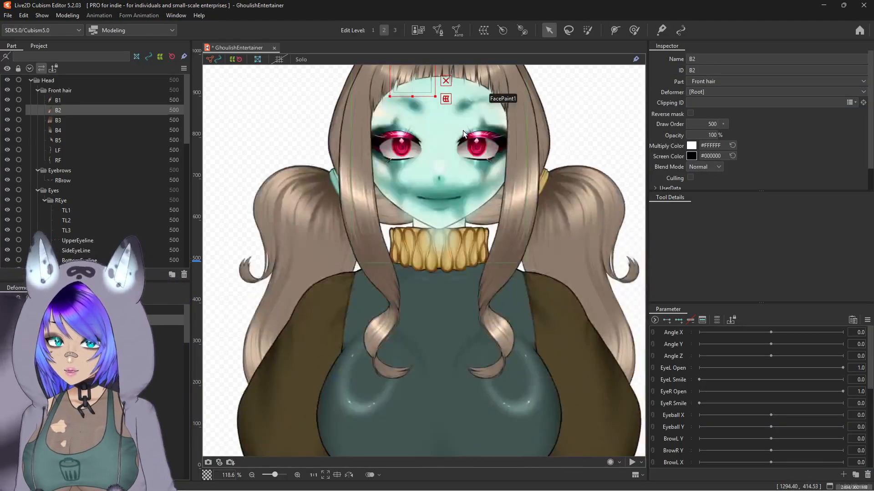
Step: Generate an automatic mesh for strand B2, comparing presets and settling on Deformation (Heavy)
{"action": "scroll", "coordinate": [462, 130], "scroll_direction": "down", "scroll_amount": 3}
{"action": "scroll", "coordinate": [393, 239], "scroll_direction": "up", "scroll_amount": 5}
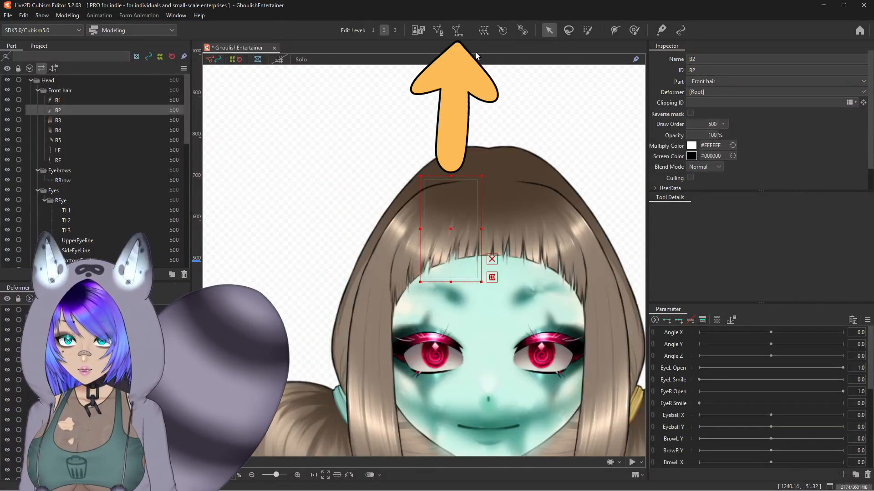
{"action": "left_click", "coordinate": [458, 31]}
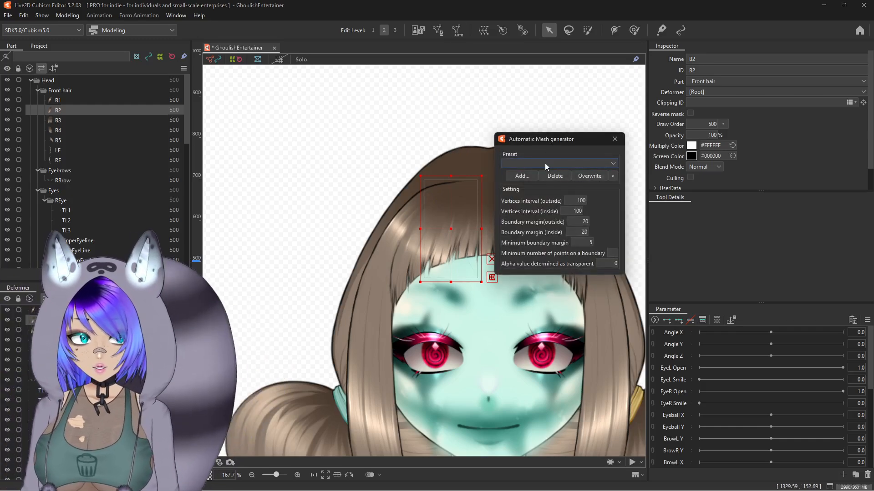
{"action": "left_click", "coordinate": [564, 163]}
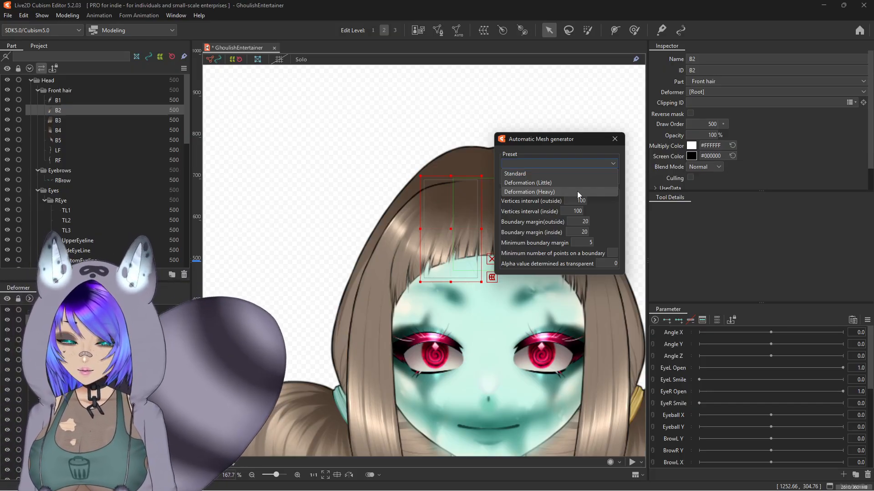
{"action": "left_click", "coordinate": [569, 176]}
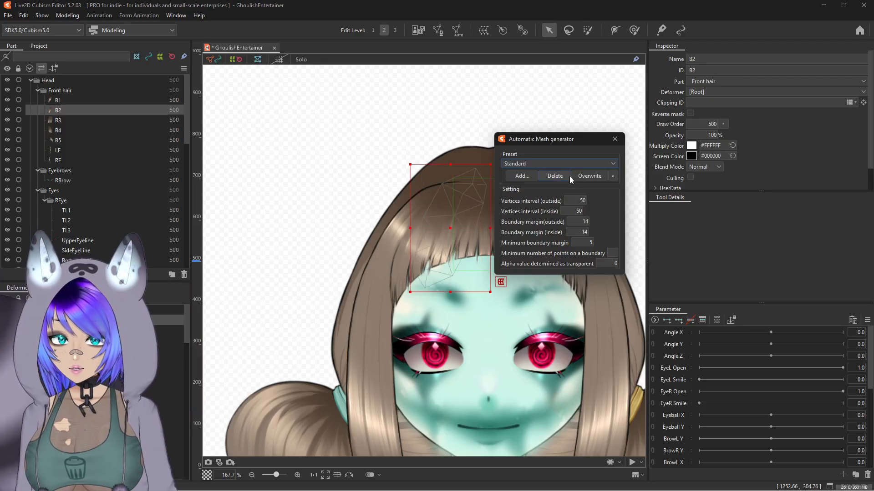
{"action": "left_click", "coordinate": [558, 162]}
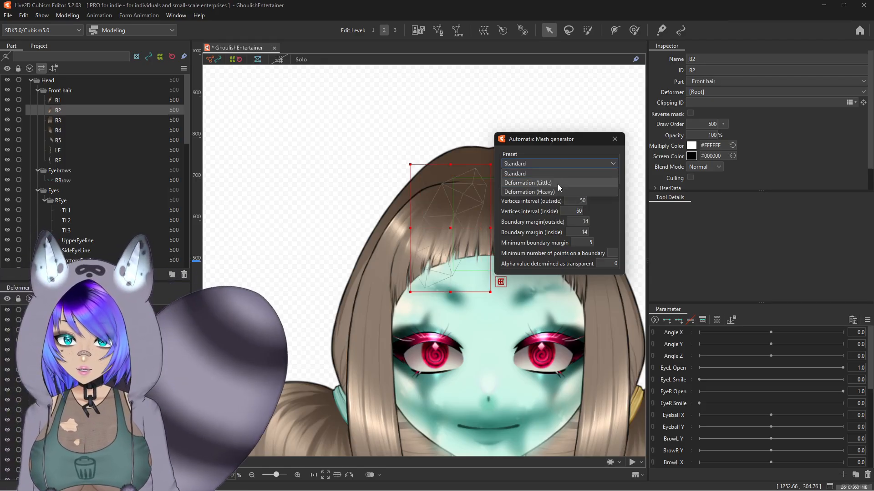
{"action": "left_click", "coordinate": [558, 184]}
{"action": "left_click", "coordinate": [561, 163]}
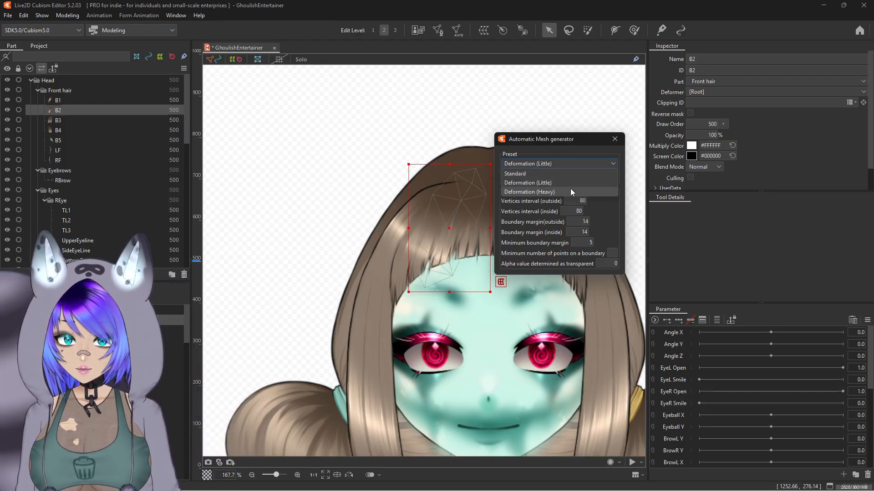
{"action": "left_click", "coordinate": [569, 190]}
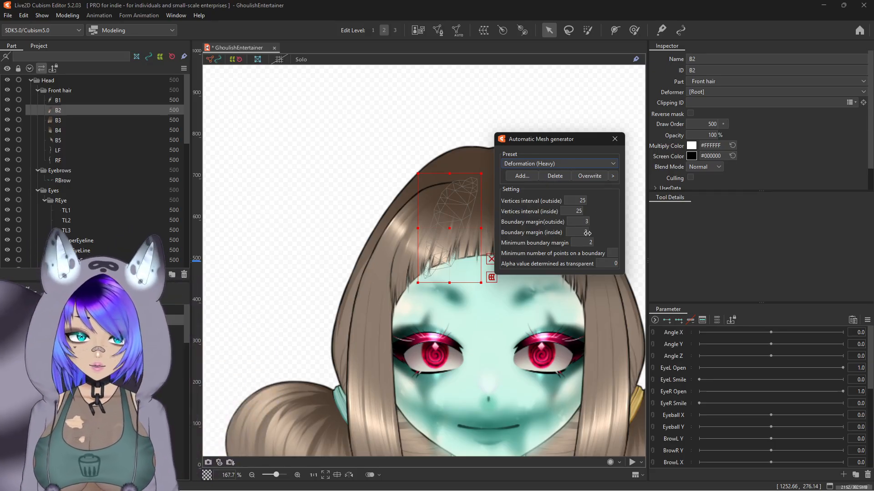
{"action": "left_click", "coordinate": [574, 163]}
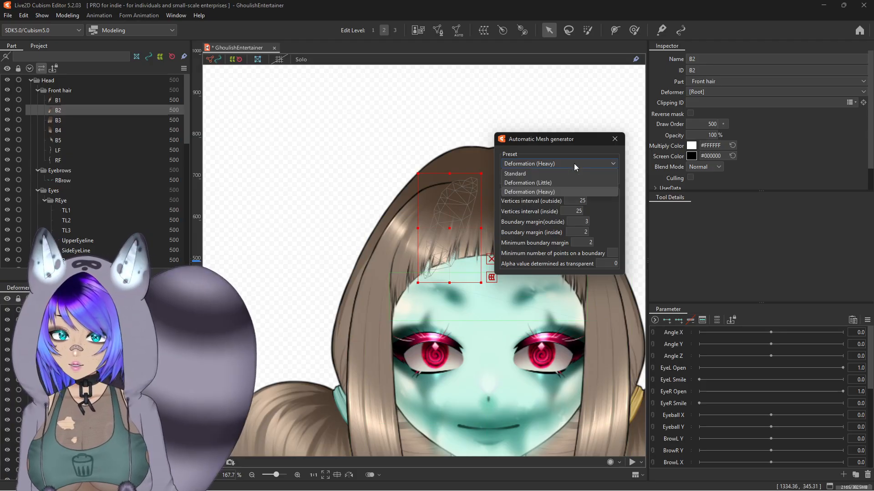
{"action": "left_click", "coordinate": [561, 191]}
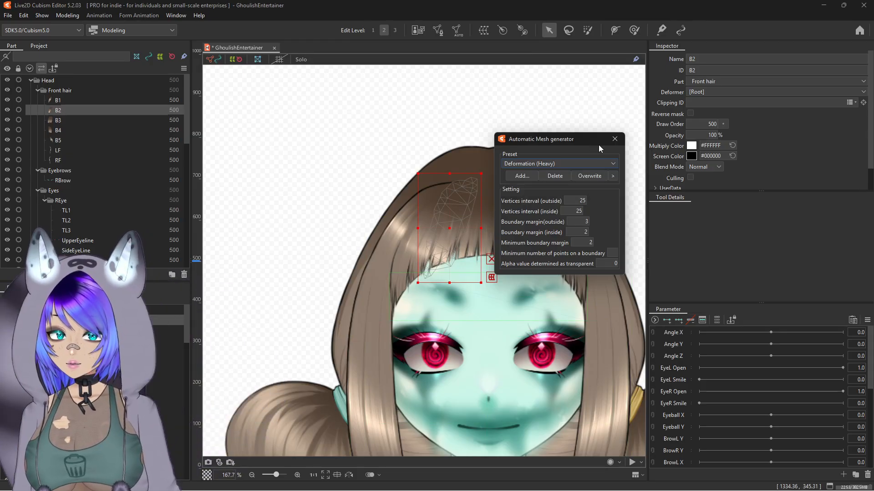
{"action": "left_click", "coordinate": [615, 139]}
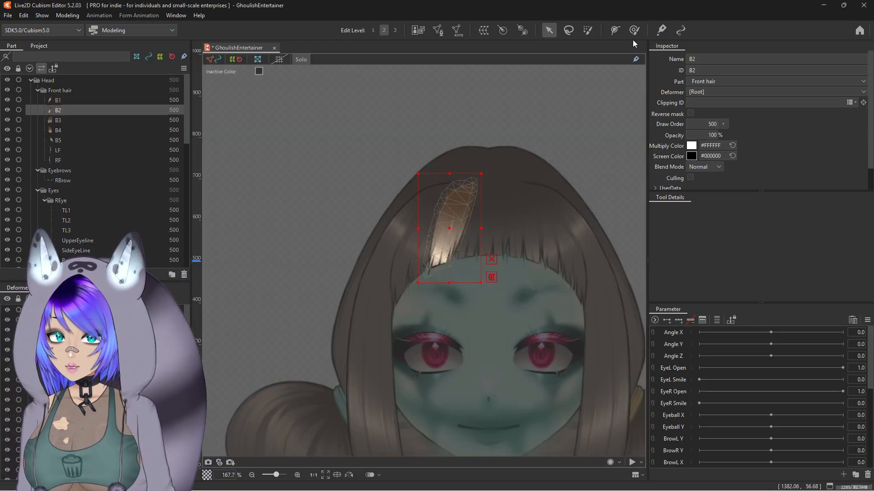
Step: Try deforming strand B2 with the Deform Brush, undoing each test stroke
{"action": "left_click", "coordinate": [633, 32]}
{"action": "scroll", "coordinate": [499, 287], "scroll_direction": "up", "scroll_amount": 5}
{"action": "mouse_move", "coordinate": [379, 181]}
{"action": "left_mouse_down"}
{"action": "mouse_move", "coordinate": [387, 176]}
{"action": "mouse_move", "coordinate": [367, 166]}
{"action": "mouse_move", "coordinate": [396, 171]}
{"action": "mouse_move", "coordinate": [385, 175]}
{"action": "left_mouse_up"}
{"action": "key", "text": "ctrl+z"}
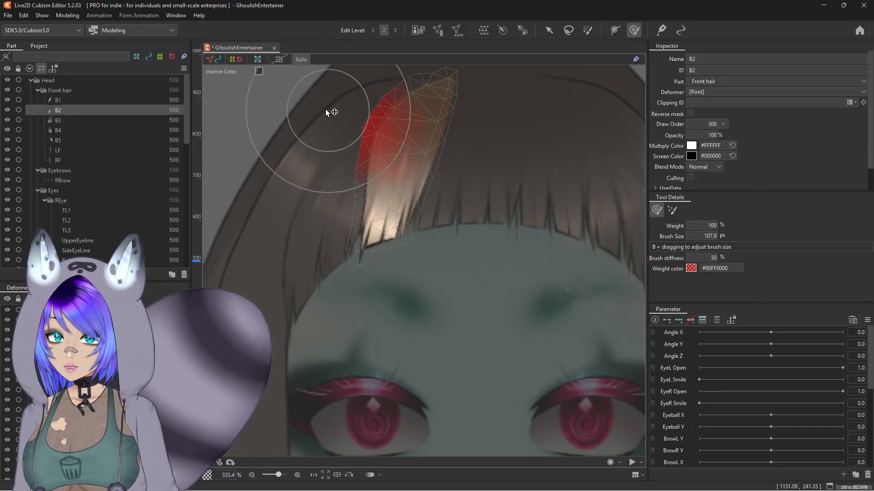
{"action": "mouse_move", "coordinate": [325, 111]}
{"action": "left_mouse_down"}
{"action": "mouse_move", "coordinate": [305, 159]}
{"action": "mouse_move", "coordinate": [312, 181]}
{"action": "mouse_move", "coordinate": [303, 184]}
{"action": "mouse_move", "coordinate": [305, 221]}
{"action": "left_mouse_up"}
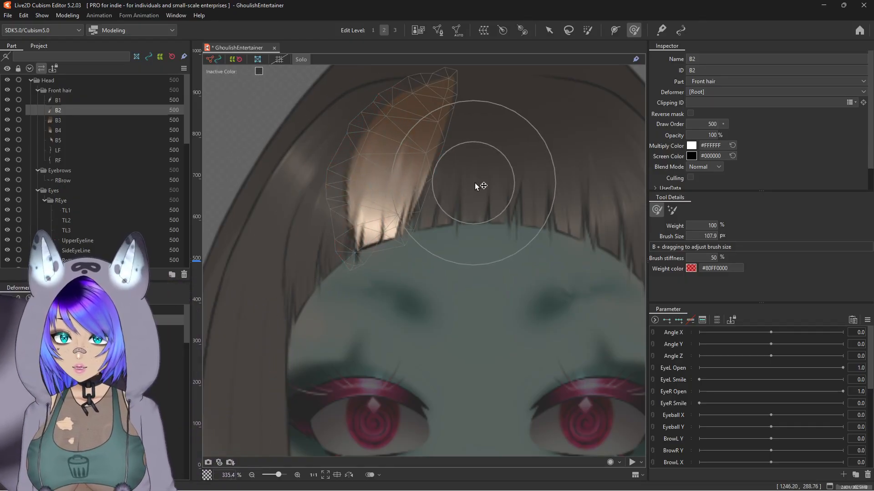
{"action": "key", "text": "ctrl+z"}
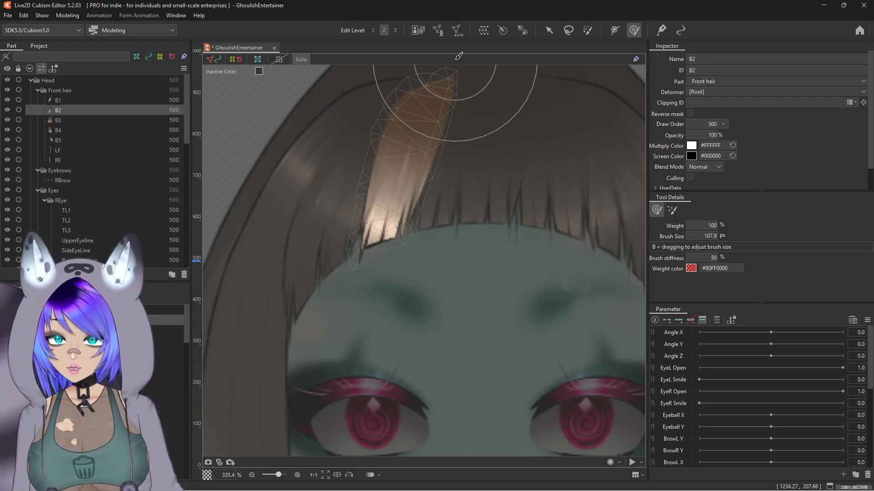
Step: Undo recent changes back through strand B2's automatic mesh and deform path and strand B1's deform path
{"action": "key", "text": "ctrl+z"}
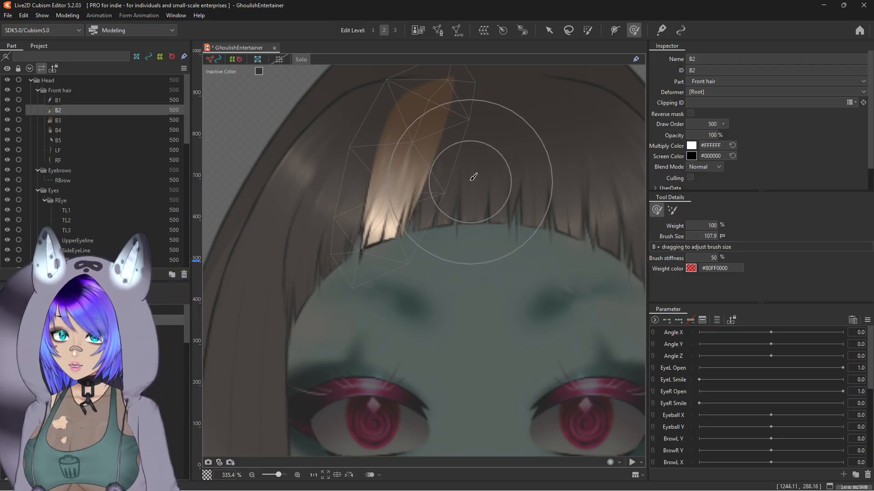
{"action": "mouse_move", "coordinate": [468, 172]}
{"action": "left_mouse_down"}
{"action": "mouse_move", "coordinate": [487, 185]}
{"action": "mouse_move", "coordinate": [455, 185]}
{"action": "mouse_move", "coordinate": [515, 184]}
{"action": "mouse_move", "coordinate": [453, 191]}
{"action": "mouse_move", "coordinate": [526, 193]}
{"action": "mouse_move", "coordinate": [459, 173]}
{"action": "mouse_move", "coordinate": [490, 173]}
{"action": "mouse_move", "coordinate": [478, 170]}
{"action": "mouse_move", "coordinate": [444, 183]}
{"action": "mouse_move", "coordinate": [543, 167]}
{"action": "mouse_move", "coordinate": [437, 150]}
{"action": "mouse_move", "coordinate": [503, 179]}
{"action": "mouse_move", "coordinate": [466, 178]}
{"action": "mouse_move", "coordinate": [499, 173]}
{"action": "mouse_move", "coordinate": [521, 152]}
{"action": "left_mouse_up"}
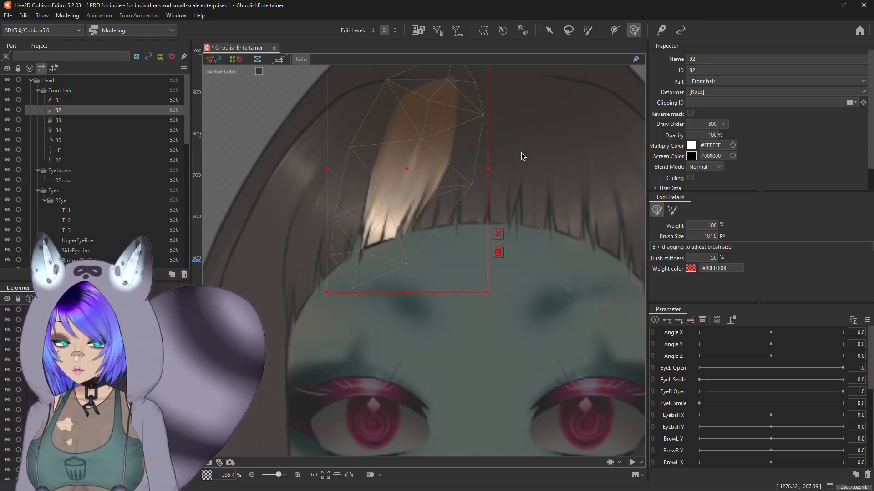
{"action": "key", "text": "ctrl+z"}
{"action": "key", "text": "ctrl+z"}
{"action": "key", "text": "ctrl+z"}
{"action": "scroll", "coordinate": [526, 192], "scroll_direction": "down", "scroll_amount": 2}
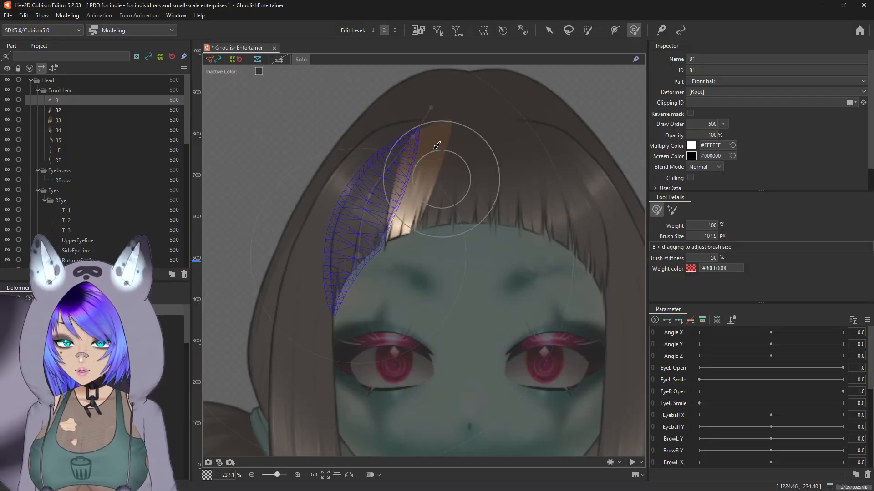
{"action": "left_click", "coordinate": [299, 61]}
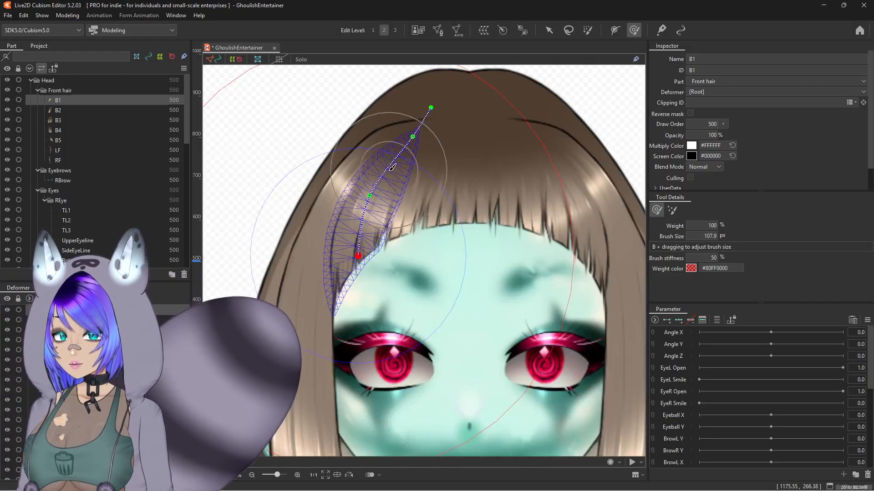
{"action": "key", "text": "ctrl+z"}
{"action": "key", "text": "ctrl+z"}
{"action": "key", "text": "ctrl+z"}
{"action": "key", "text": "ctrl+z"}
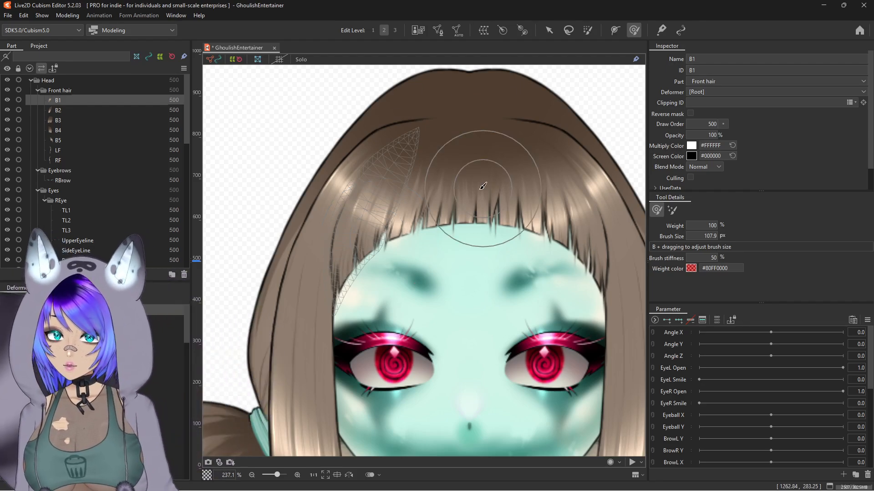
Step: Open strand B2's mesh for editing and draw a stroke mesh-mapping line down the strand from tip to end
{"action": "left_click", "coordinate": [58, 110]}
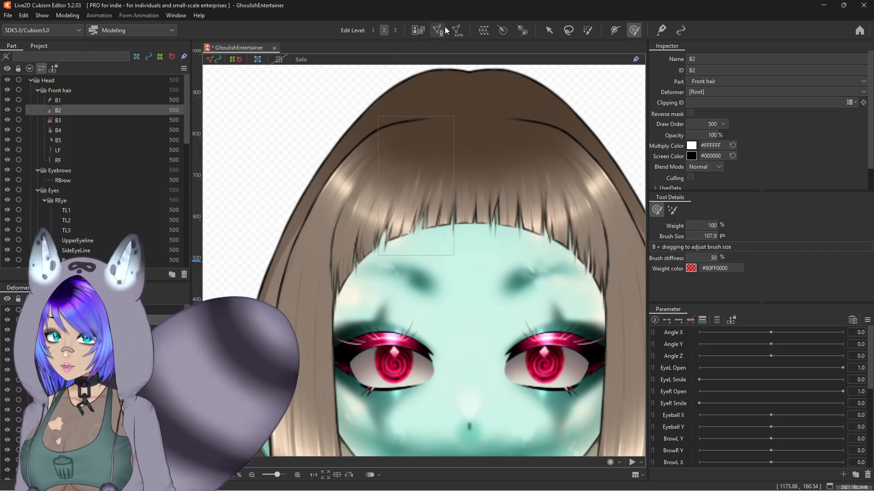
{"action": "left_click", "coordinate": [438, 30]}
{"action": "left_click", "coordinate": [722, 209]}
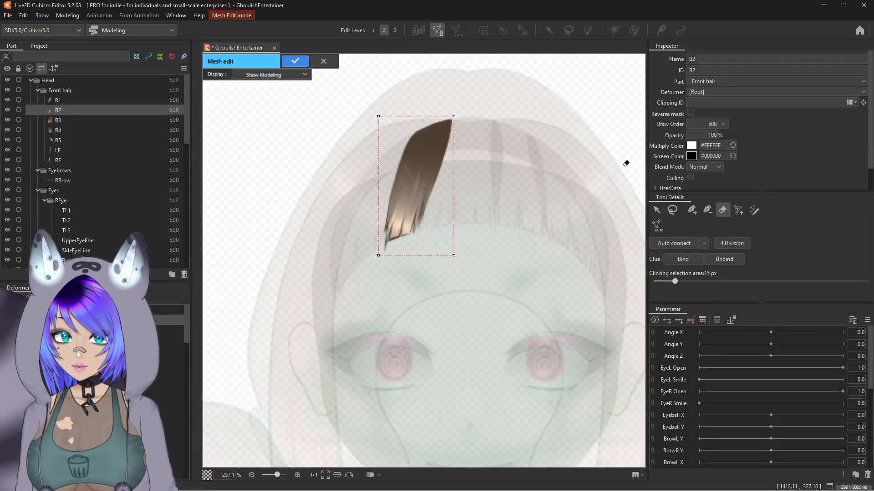
{"action": "left_click", "coordinate": [754, 210]}
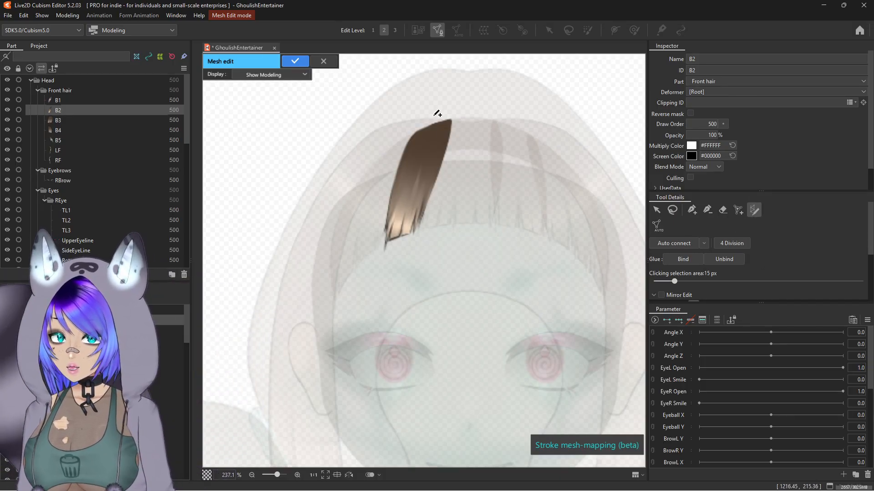
{"action": "left_click_drag", "start_coordinate": [433, 115], "coordinate": [393, 262]}
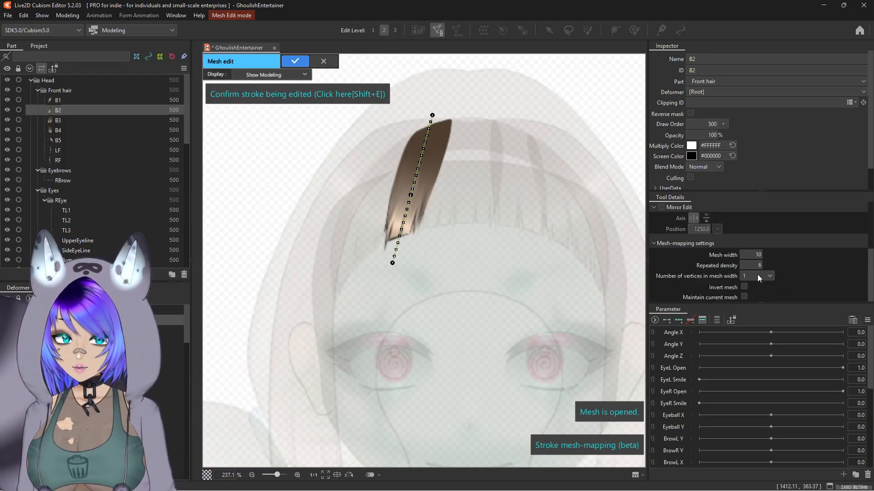
Step: Set the mesh-mapping repeated density to 5 and the number of vertices in mesh width to 3
{"action": "left_click", "coordinate": [758, 277]}
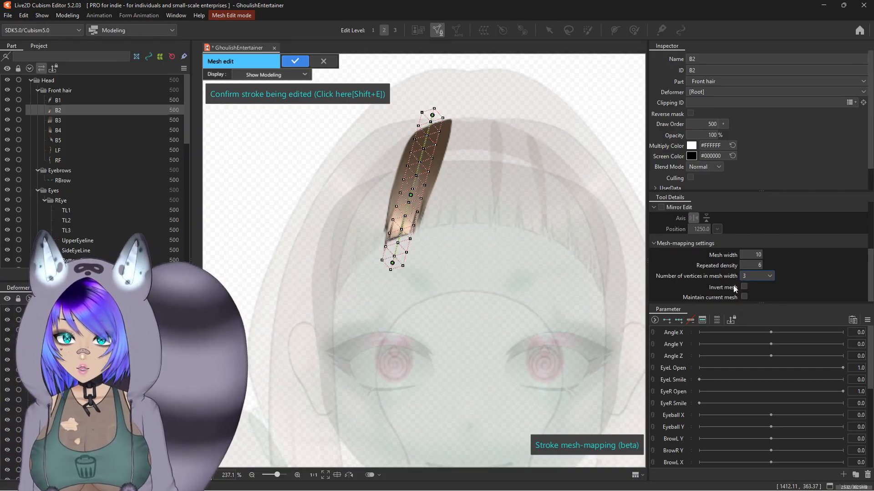
{"action": "left_click", "coordinate": [768, 275]}
{"action": "left_click", "coordinate": [755, 287]}
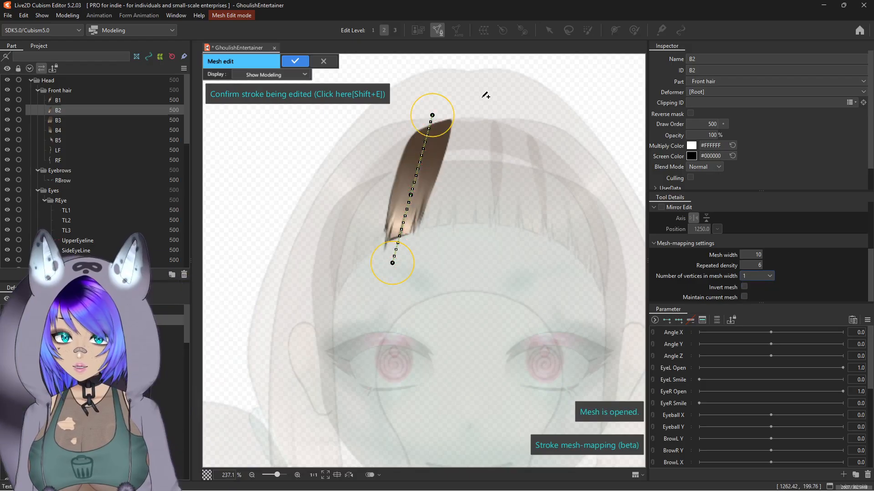
{"action": "left_click", "coordinate": [745, 294]}
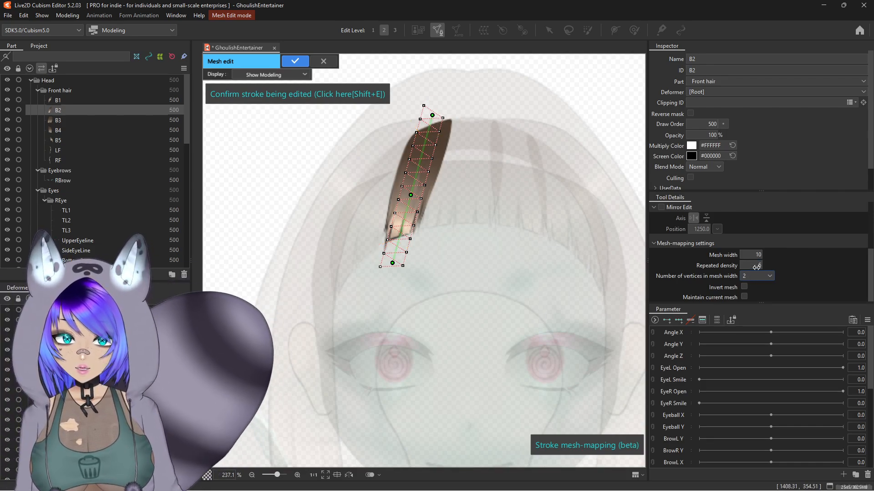
{"action": "left_click_drag", "start_coordinate": [750, 264], "coordinate": [748, 265]}
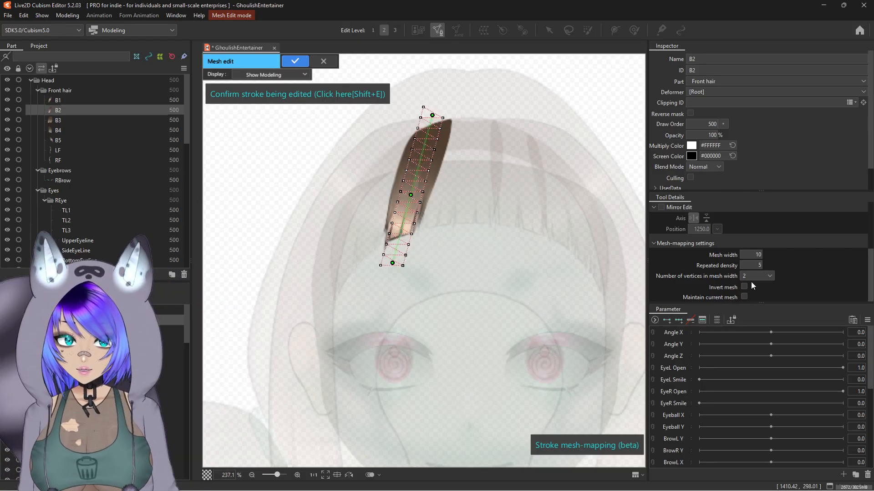
{"action": "left_click", "coordinate": [762, 304]}
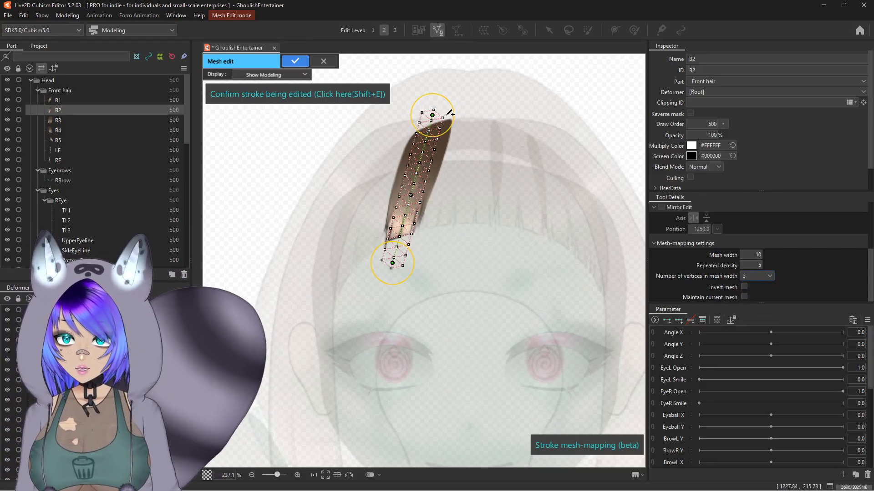
Step: Set the mesh width to 12 and shift the stroke's points so the mapped mesh covers strand B2
{"action": "scroll", "coordinate": [437, 176], "scroll_direction": "up", "scroll_amount": 3}
{"action": "left_click_drag", "start_coordinate": [434, 179], "coordinate": [441, 198]}
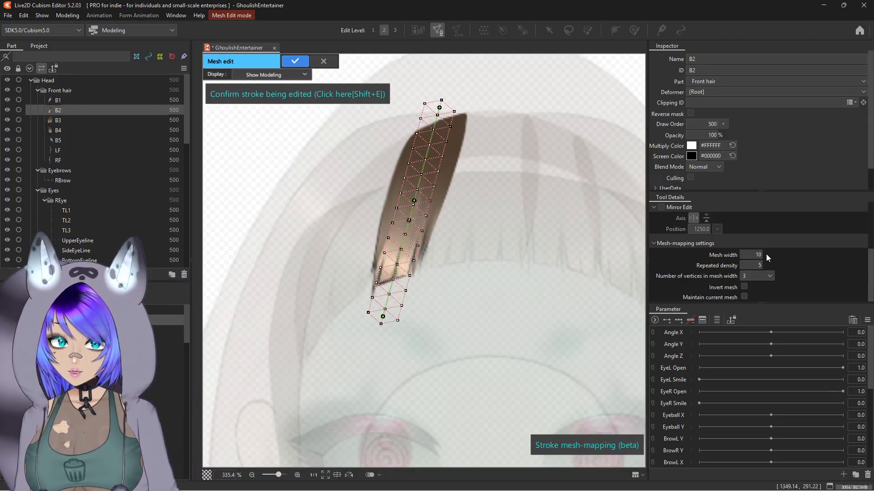
{"action": "mouse_move", "coordinate": [757, 255]}
{"action": "left_mouse_down"}
{"action": "mouse_move", "coordinate": [787, 254]}
{"action": "mouse_move", "coordinate": [767, 255]}
{"action": "left_mouse_up"}
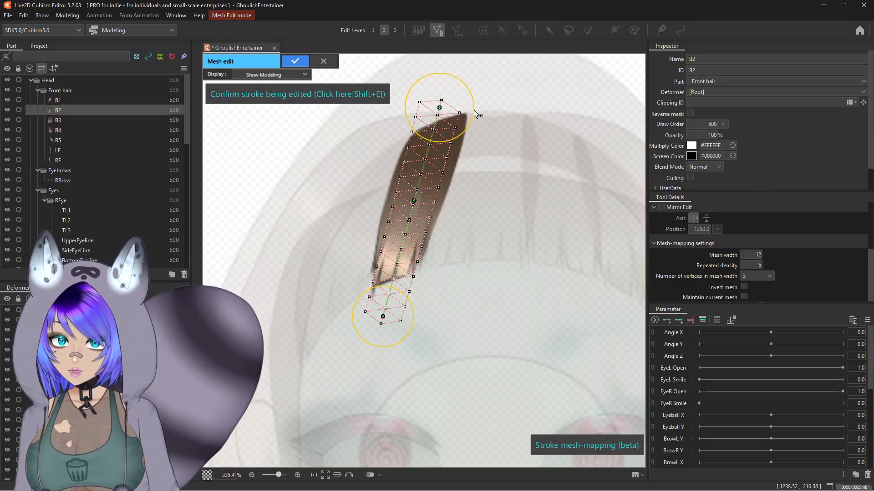
{"action": "mouse_move", "coordinate": [471, 110]}
{"action": "left_mouse_down"}
{"action": "mouse_move", "coordinate": [533, 114]}
{"action": "mouse_move", "coordinate": [482, 111]}
{"action": "left_mouse_up"}
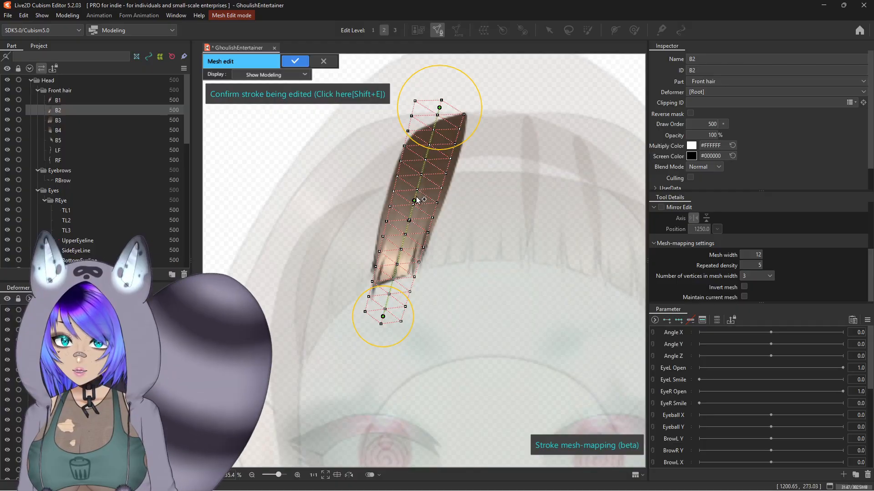
{"action": "mouse_move", "coordinate": [418, 194]}
{"action": "left_mouse_down"}
{"action": "mouse_move", "coordinate": [500, 190]}
{"action": "mouse_move", "coordinate": [437, 180]}
{"action": "mouse_move", "coordinate": [493, 160]}
{"action": "mouse_move", "coordinate": [420, 165]}
{"action": "mouse_move", "coordinate": [495, 171]}
{"action": "mouse_move", "coordinate": [461, 186]}
{"action": "left_mouse_up"}
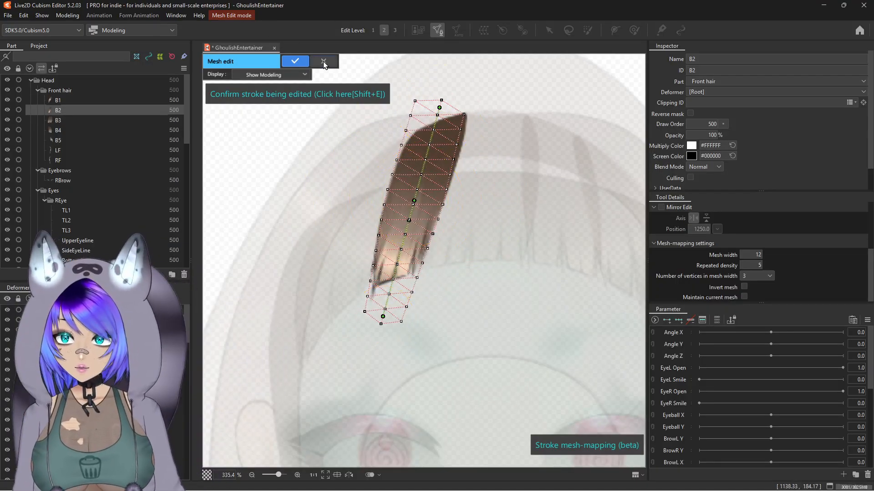
Step: Leave strand B2's mesh editing, select the UpperEyeline art mesh and open its mesh for editing
{"action": "left_click", "coordinate": [323, 61]}
{"action": "left_click", "coordinate": [436, 260]}
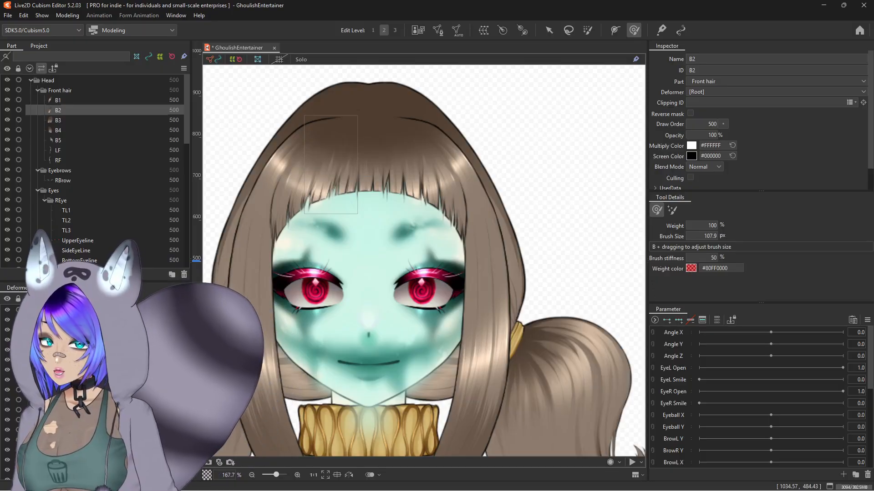
{"action": "left_click", "coordinate": [77, 240]}
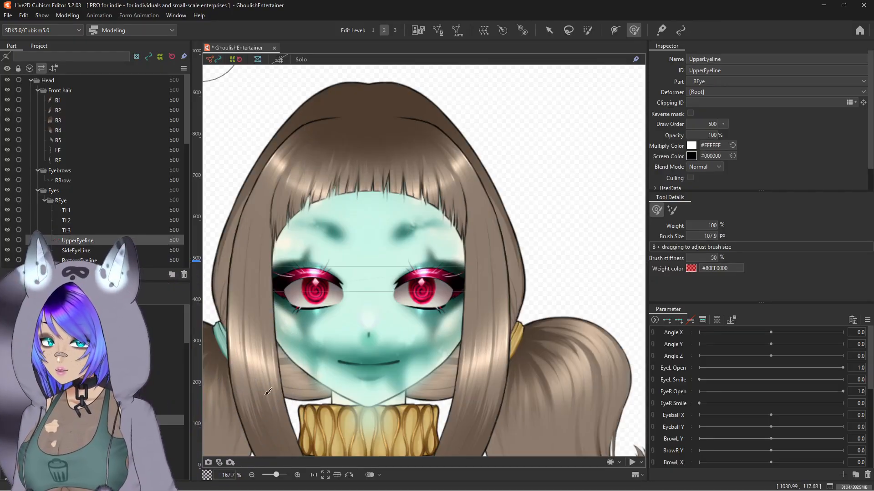
{"action": "left_click", "coordinate": [436, 30]}
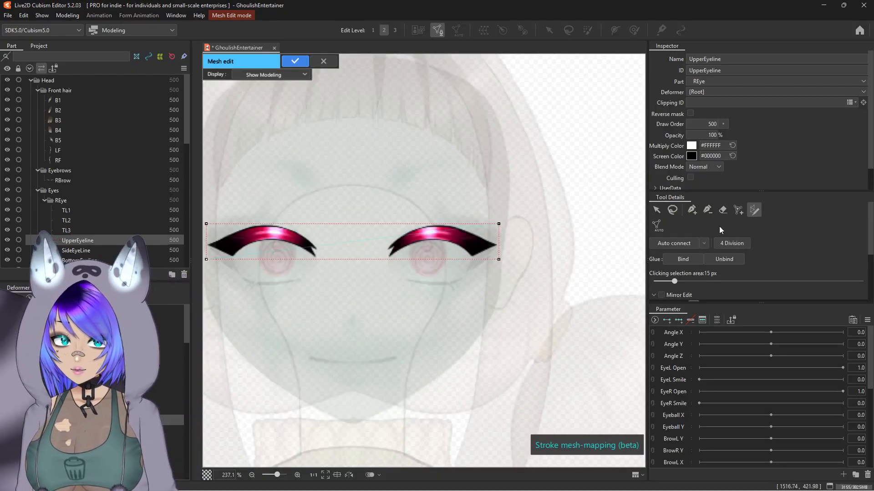
{"action": "left_click", "coordinate": [727, 210]}
{"action": "scroll", "coordinate": [585, 237], "scroll_direction": "down", "scroll_amount": 3}
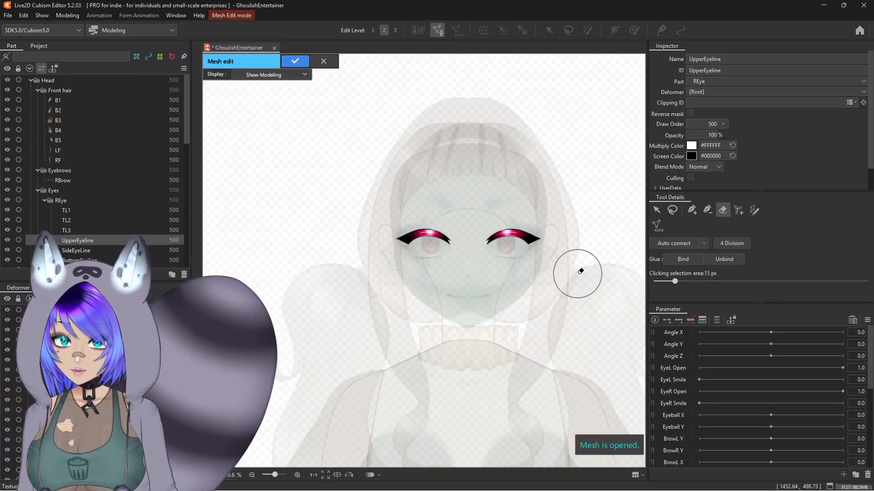
{"action": "scroll", "coordinate": [581, 272], "scroll_direction": "up", "scroll_amount": 3}
{"action": "left_click_drag", "start_coordinate": [581, 273], "coordinate": [572, 267]}
Step: Draw a stroke mesh-mapping line along the upper eyeline from its inner end to its outer tip
{"action": "left_click", "coordinate": [755, 210]}
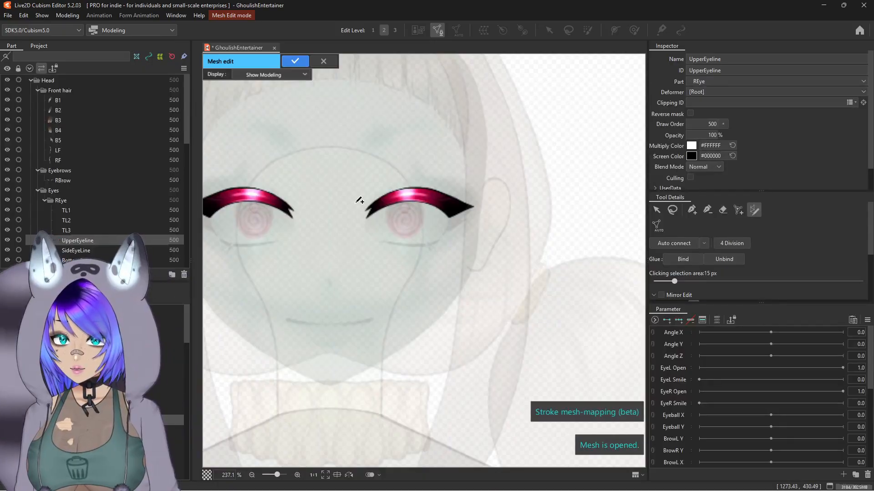
{"action": "scroll", "coordinate": [363, 216], "scroll_direction": "up", "scroll_amount": 2}
{"action": "mouse_move", "coordinate": [360, 221]}
{"action": "left_mouse_down"}
{"action": "mouse_move", "coordinate": [396, 199]}
{"action": "mouse_move", "coordinate": [470, 191]}
{"action": "mouse_move", "coordinate": [523, 212]}
{"action": "left_mouse_up"}
{"action": "scroll", "coordinate": [460, 201], "scroll_direction": "up", "scroll_amount": 2}
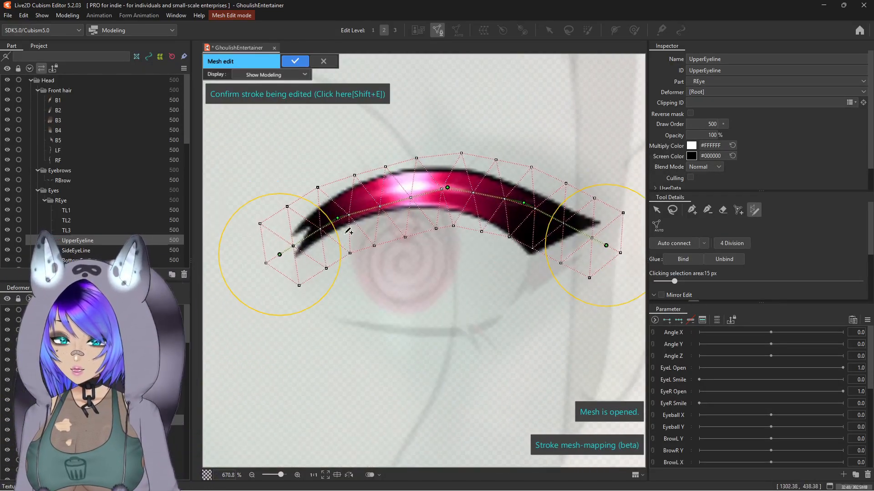
Step: Shift the stroke's control points so the mapped mesh follows the upper eyeline's curve and covers both ends
{"action": "left_click_drag", "start_coordinate": [280, 254], "coordinate": [285, 257]}
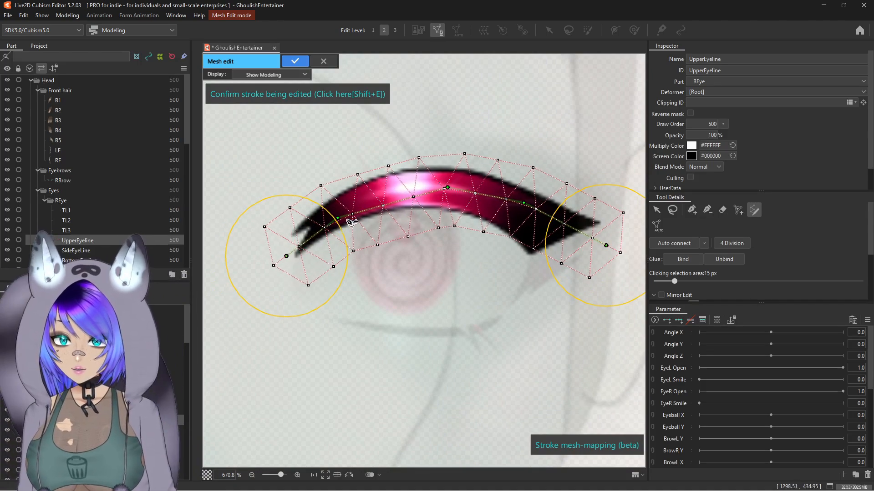
{"action": "left_click_drag", "start_coordinate": [338, 218], "coordinate": [341, 208]}
{"action": "left_click_drag", "start_coordinate": [396, 198], "coordinate": [394, 189]}
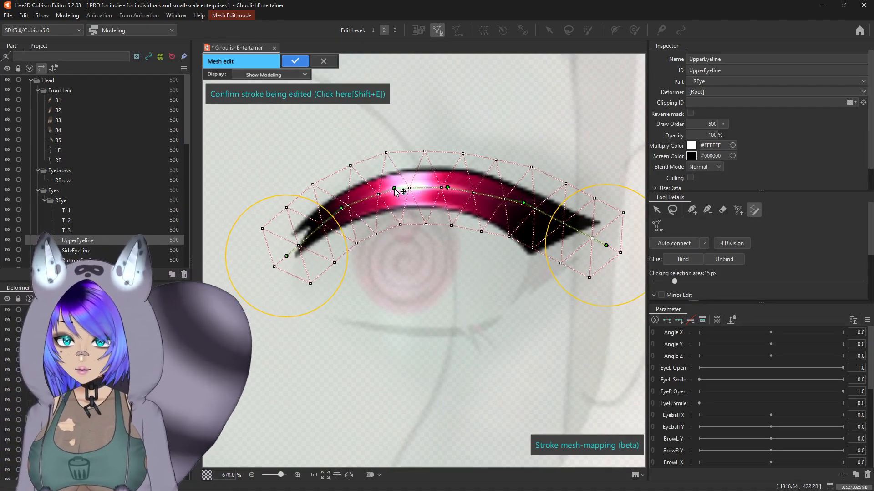
{"action": "left_click_drag", "start_coordinate": [448, 187], "coordinate": [443, 184]}
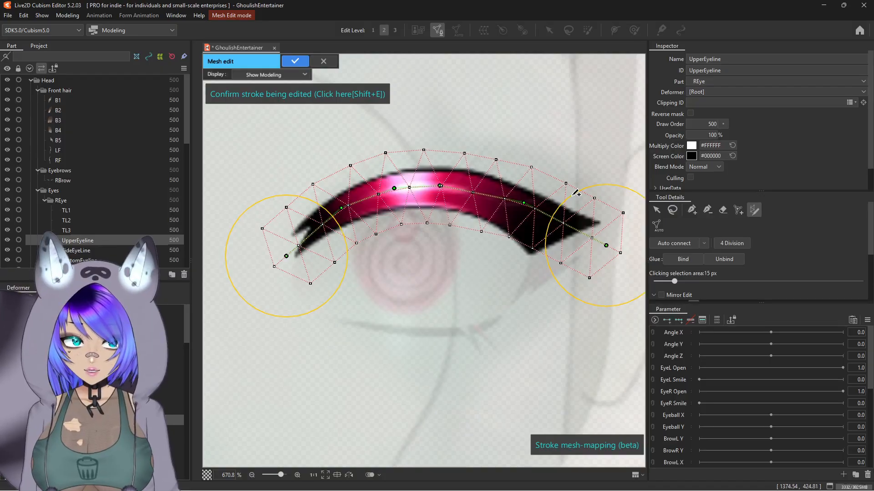
{"action": "left_click", "coordinate": [481, 196]}
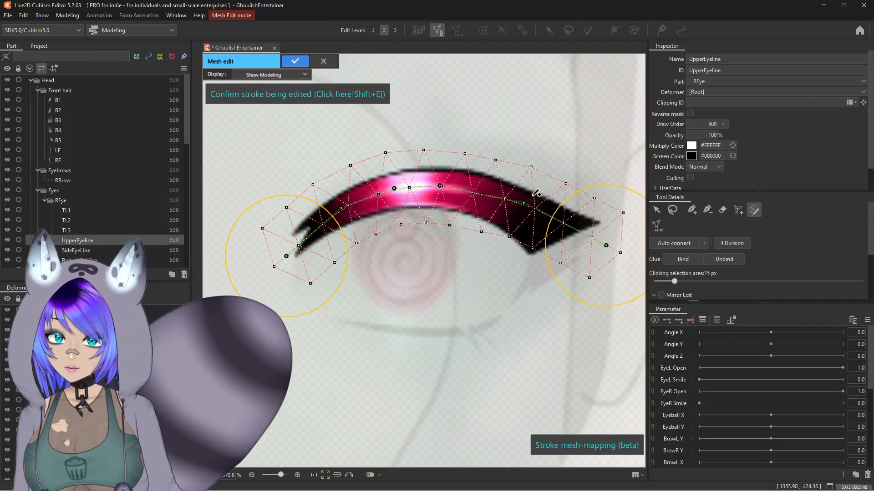
{"action": "left_click_drag", "start_coordinate": [523, 204], "coordinate": [516, 209]}
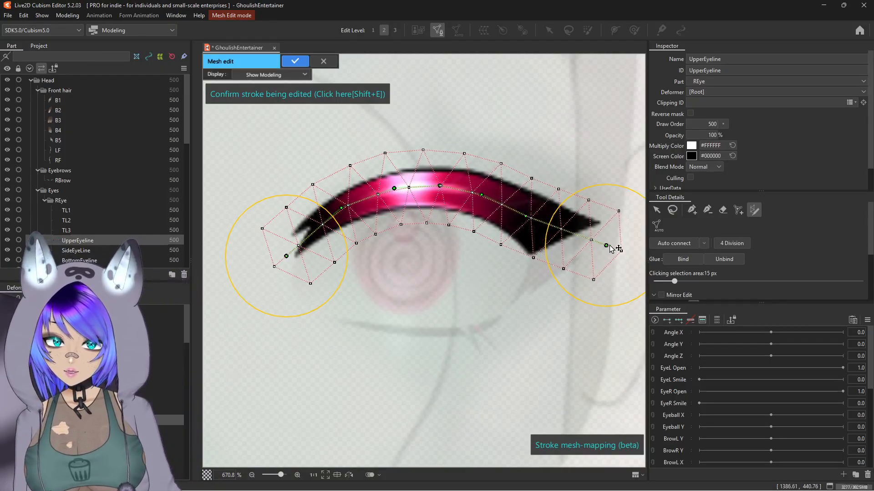
{"action": "left_click_drag", "start_coordinate": [609, 248], "coordinate": [627, 232]}
{"action": "mouse_move", "coordinate": [572, 225]}
{"action": "left_mouse_down"}
{"action": "mouse_move", "coordinate": [556, 237]}
{"action": "mouse_move", "coordinate": [563, 233]}
{"action": "left_mouse_up"}
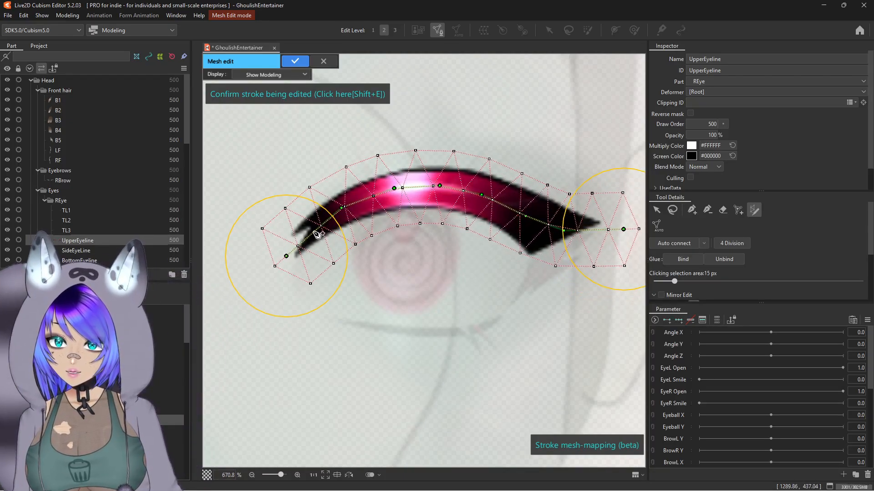
{"action": "left_click_drag", "start_coordinate": [244, 215], "coordinate": [277, 224]}
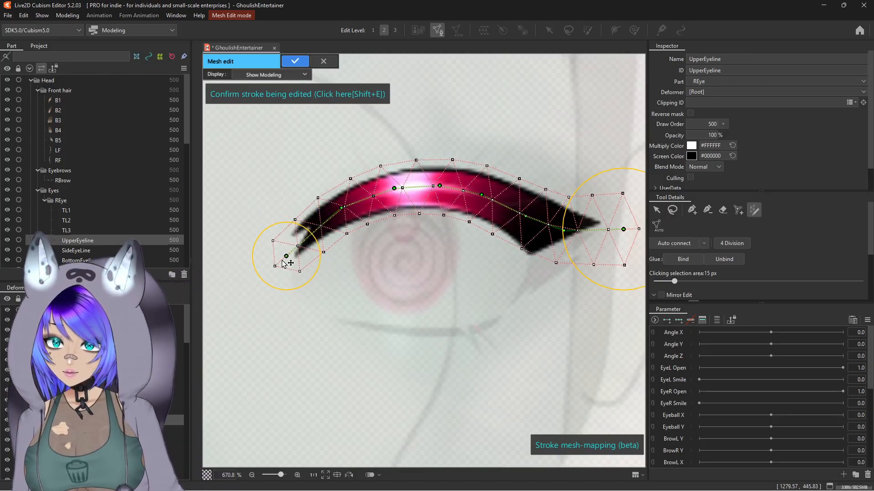
{"action": "left_click_drag", "start_coordinate": [286, 256], "coordinate": [290, 251]}
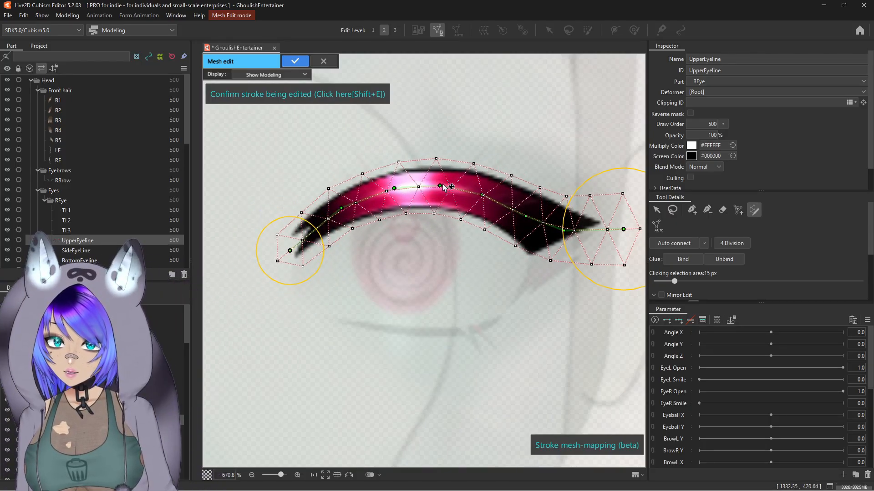
{"action": "left_click_drag", "start_coordinate": [442, 186], "coordinate": [440, 185]}
{"action": "left_click_drag", "start_coordinate": [575, 286], "coordinate": [517, 270]}
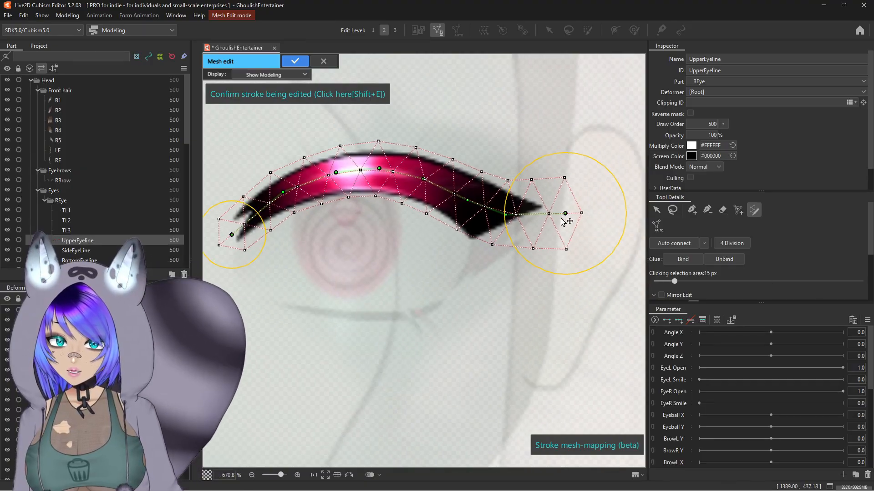
{"action": "mouse_move", "coordinate": [565, 214]}
{"action": "left_mouse_down"}
{"action": "mouse_move", "coordinate": [549, 210]}
{"action": "mouse_move", "coordinate": [493, 229]}
{"action": "mouse_move", "coordinate": [502, 217]}
{"action": "left_mouse_up"}
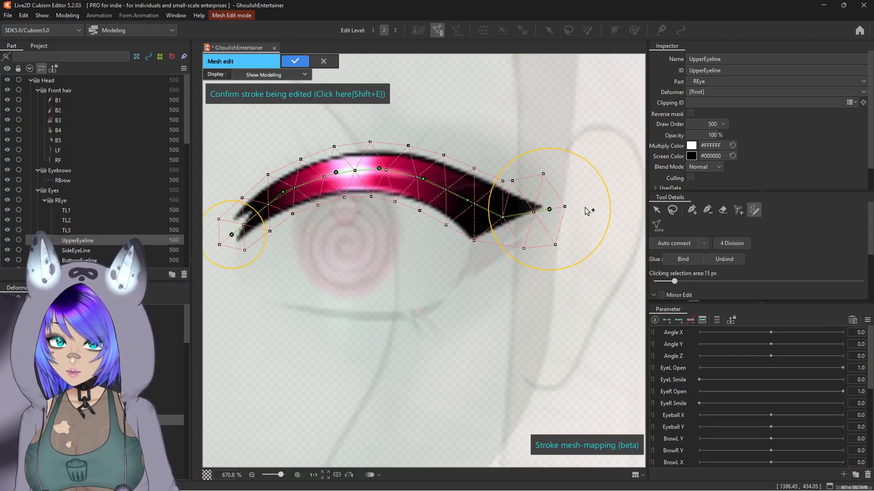
{"action": "scroll", "coordinate": [501, 232], "scroll_direction": "down", "scroll_amount": 2}
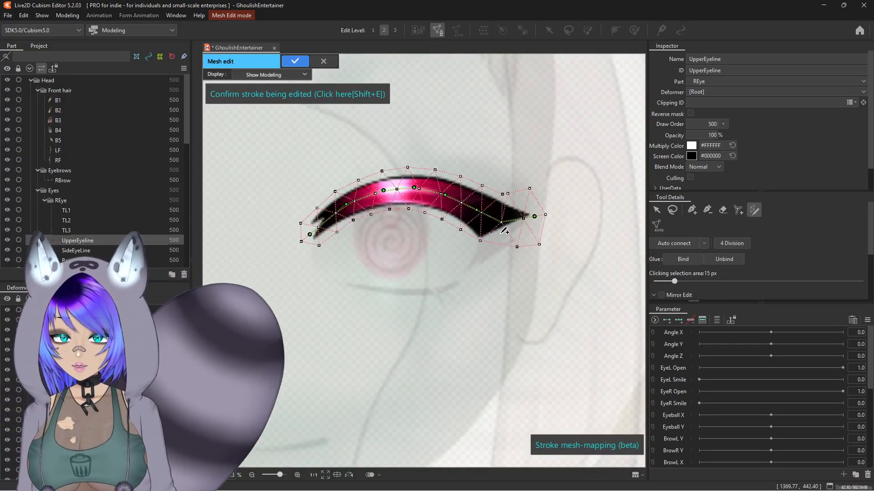
{"action": "scroll", "coordinate": [531, 218], "scroll_direction": "up", "scroll_amount": 2}
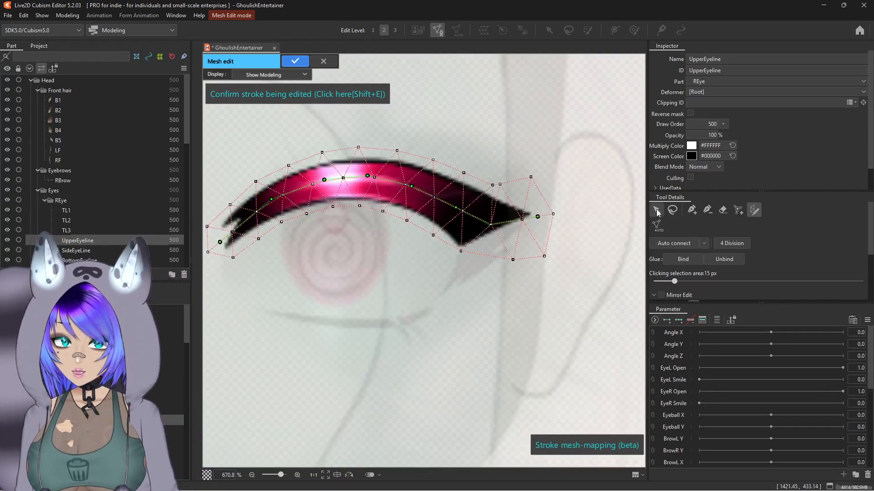
Step: Move a vertex near the eyeline's outer tip with the selection tool, then subdivide the mesh with 4 Division
{"action": "left_click", "coordinate": [657, 212]}
{"action": "left_click", "coordinate": [441, 258]}
{"action": "scroll", "coordinate": [500, 192], "scroll_direction": "up", "scroll_amount": 2}
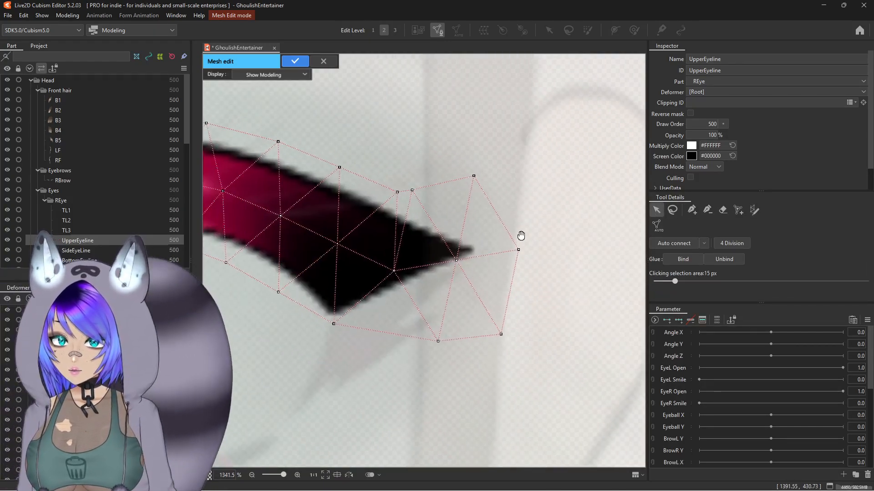
{"action": "scroll", "coordinate": [521, 235], "scroll_direction": "up", "scroll_amount": 1}
{"action": "left_click_drag", "start_coordinate": [383, 180], "coordinate": [402, 206]}
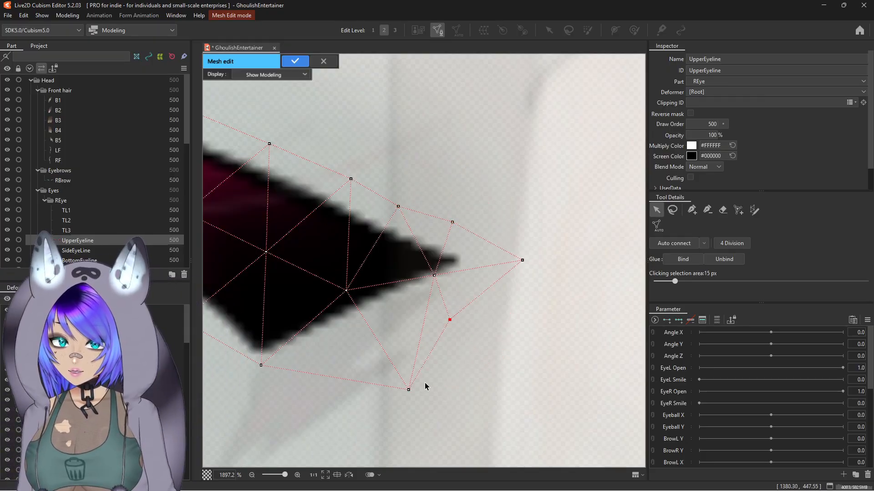
{"action": "scroll", "coordinate": [396, 336], "scroll_direction": "down", "scroll_amount": 1}
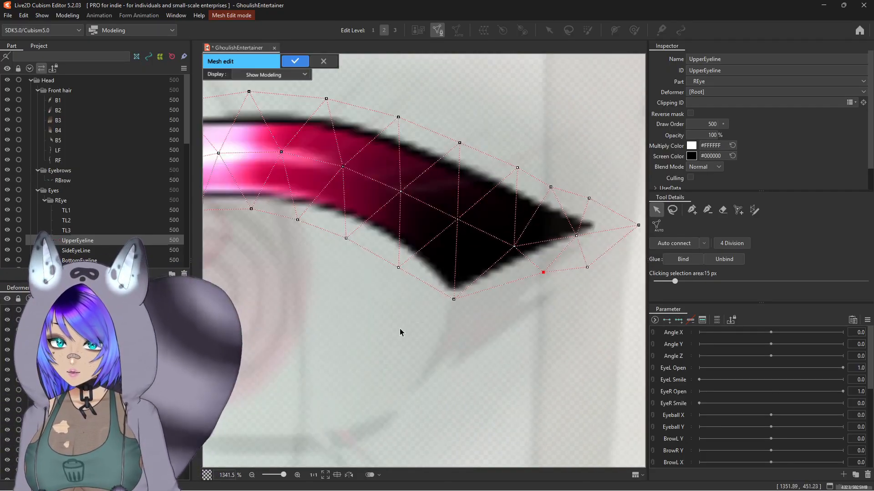
{"action": "scroll", "coordinate": [445, 304], "scroll_direction": "down", "scroll_amount": 3}
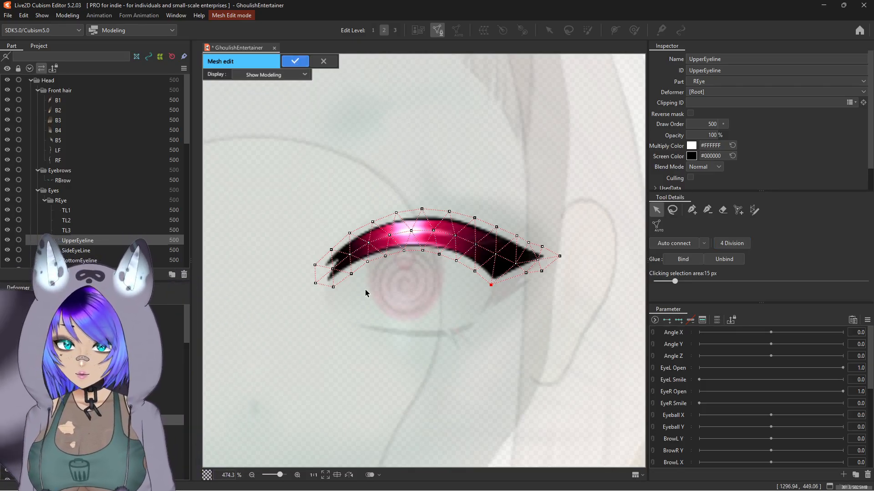
{"action": "left_click", "coordinate": [737, 243]}
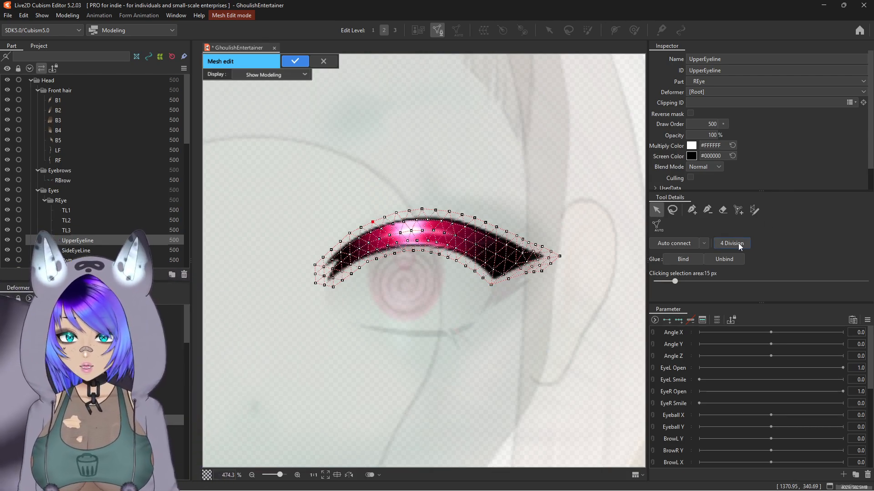